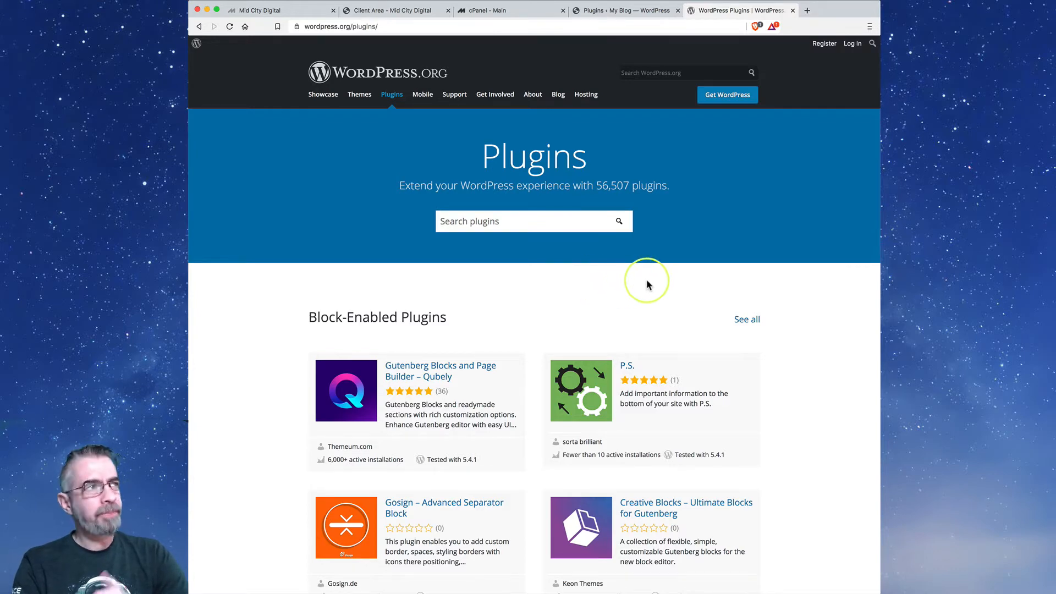
Look over the site's installed plugins, the hosting account's client area and the blog's front page.
click(628, 9)
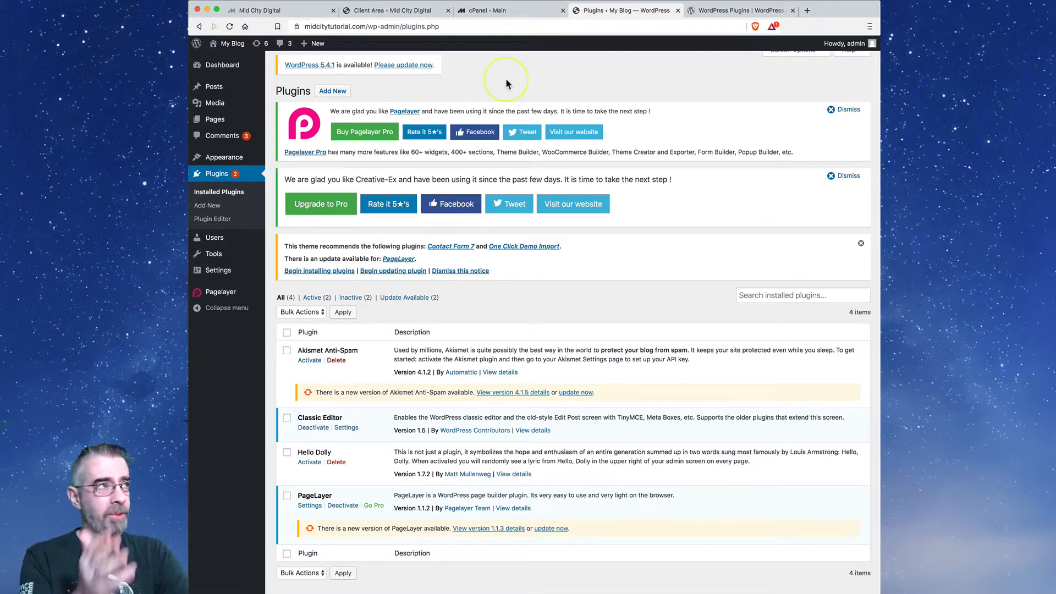
click(409, 11)
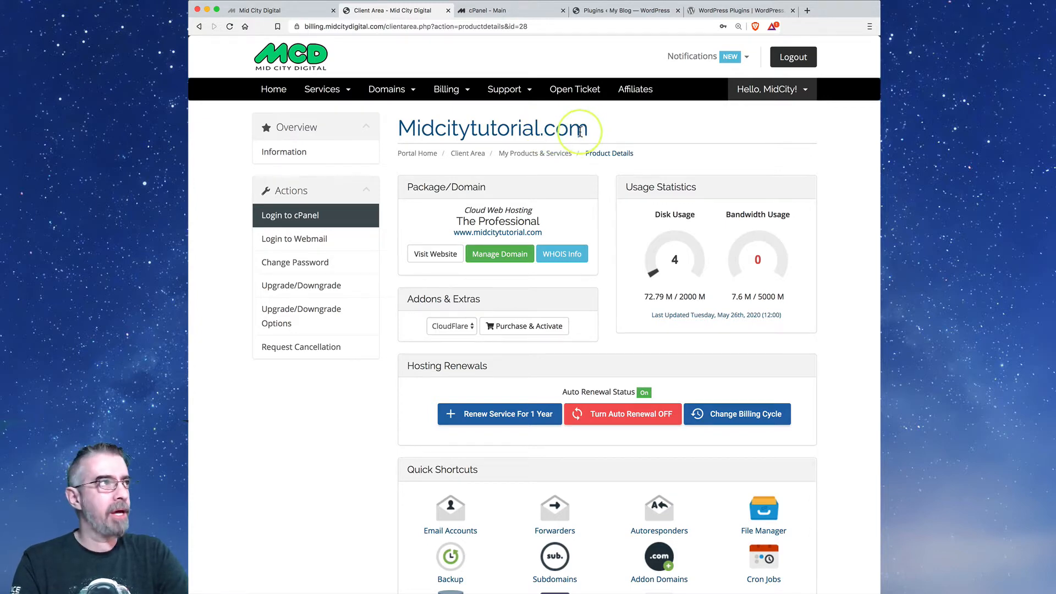
click(624, 12)
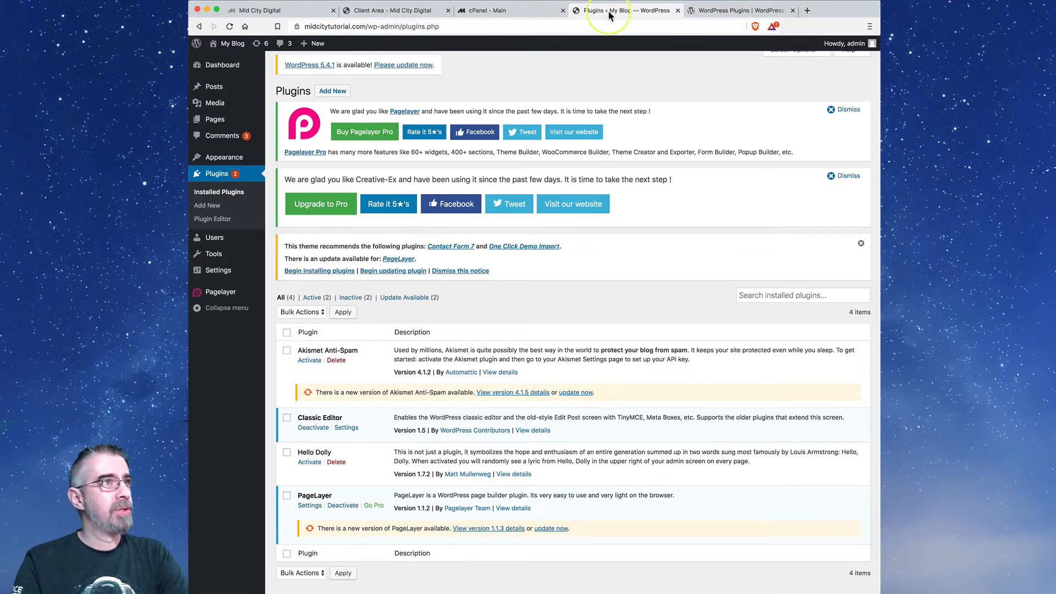
click(232, 44)
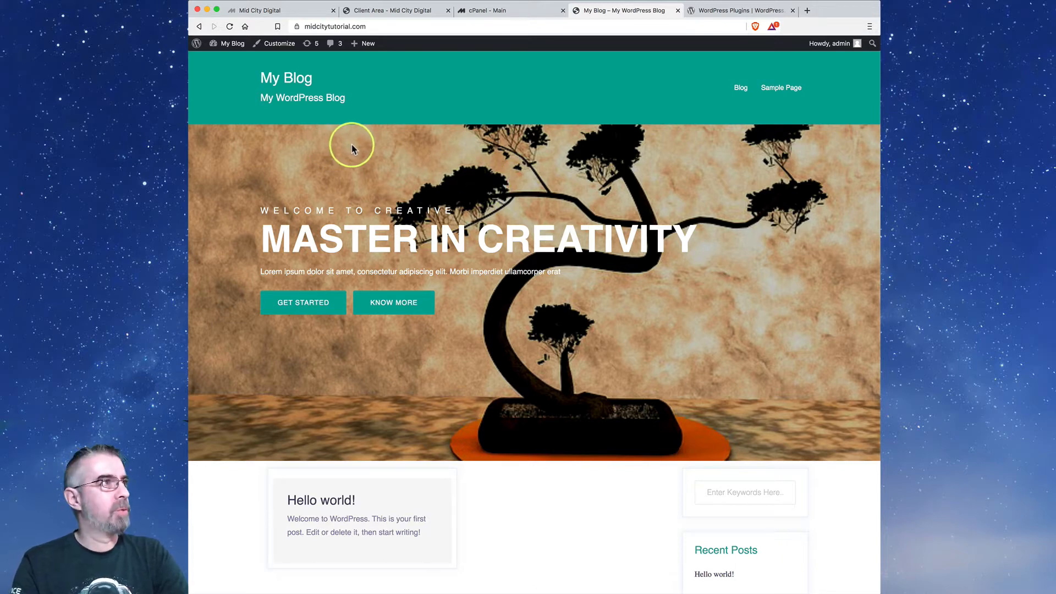
click(198, 27)
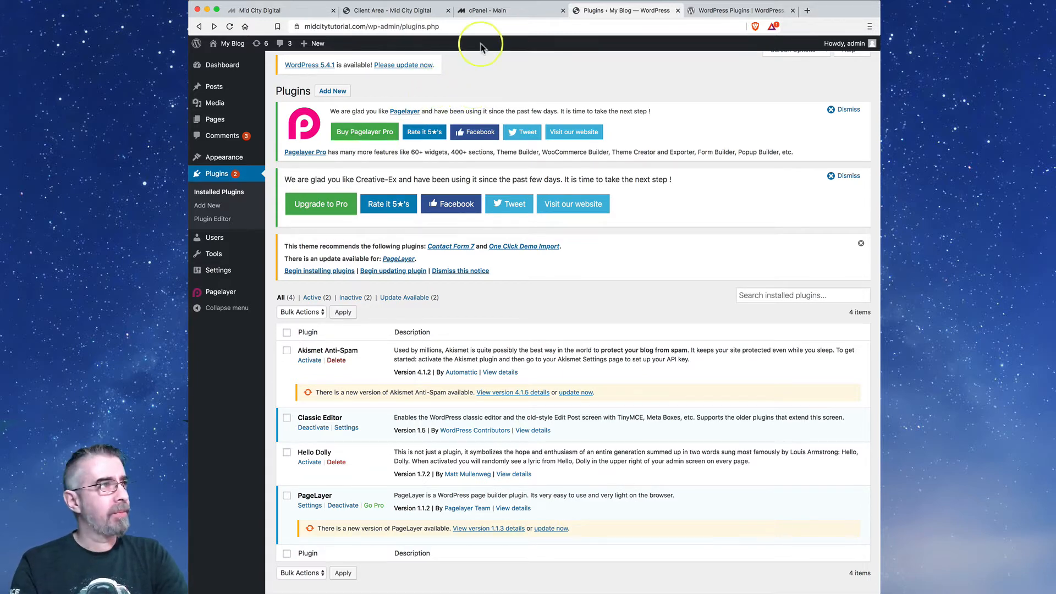
Check the Softaculous Apps Installer section in cPanel and the WordPress Updates page for available updates.
click(388, 12)
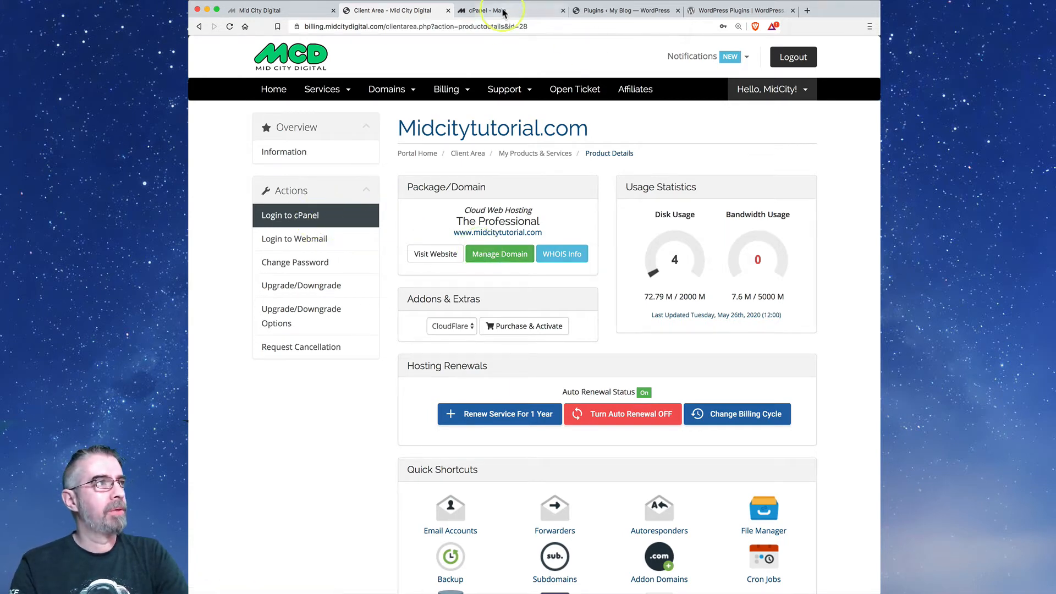
click(483, 10)
scroll(500, 177, down, 10)
scroll(500, 177, down, 20)
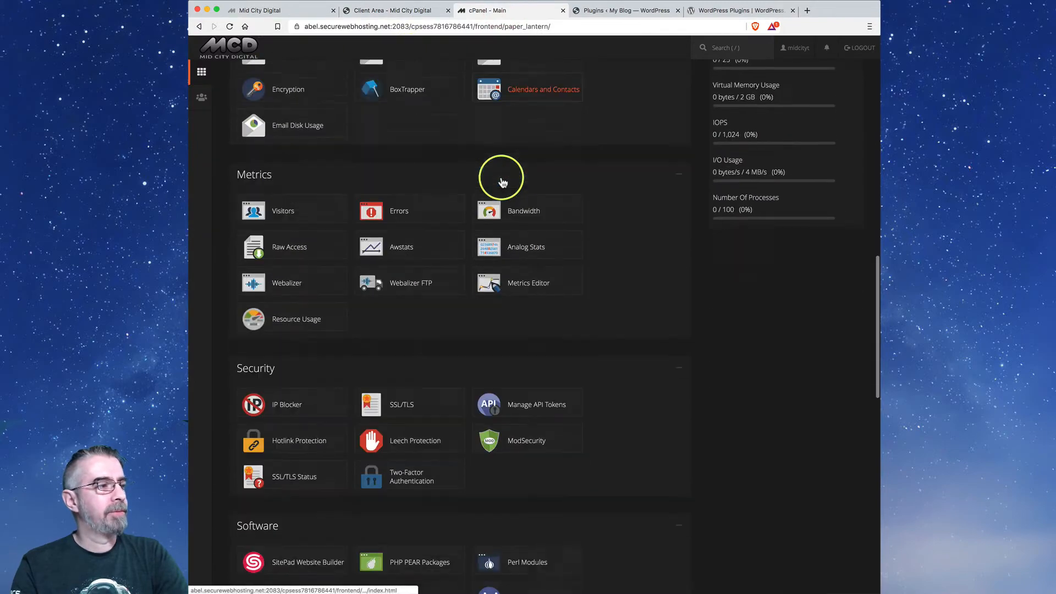
scroll(500, 177, down, 3)
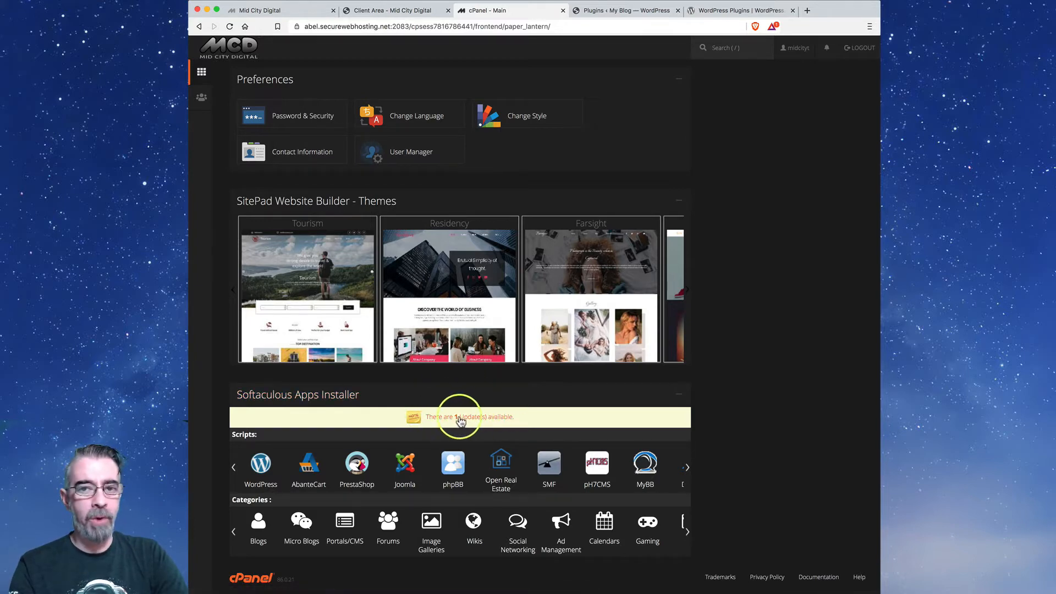
click(619, 10)
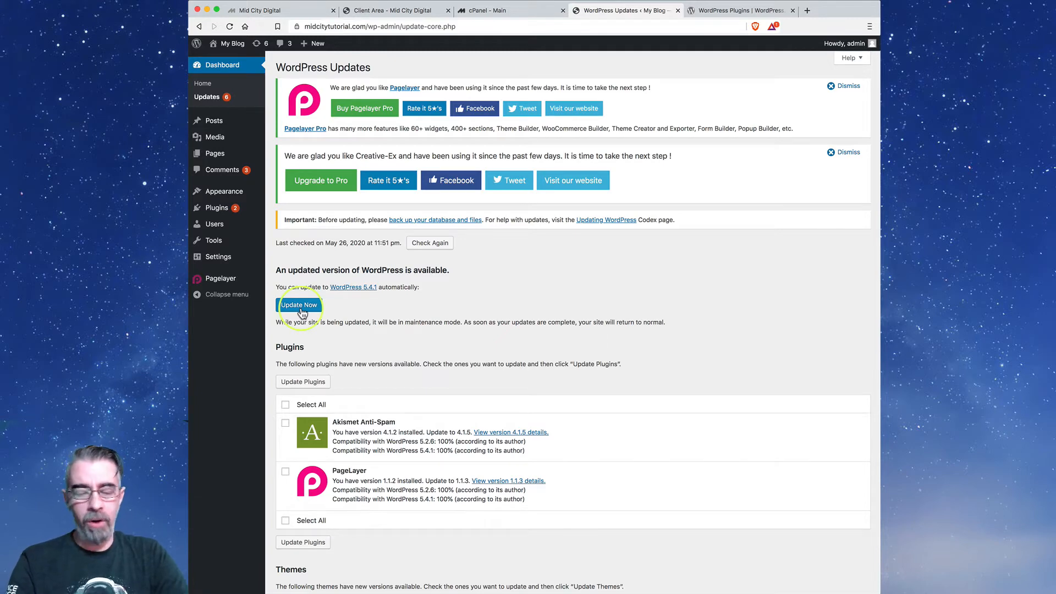
Upgrade the midcitytutorial.com WordPress installation to version 5.4.1 through Softaculous in cPanel, without creating a backup.
click(527, 15)
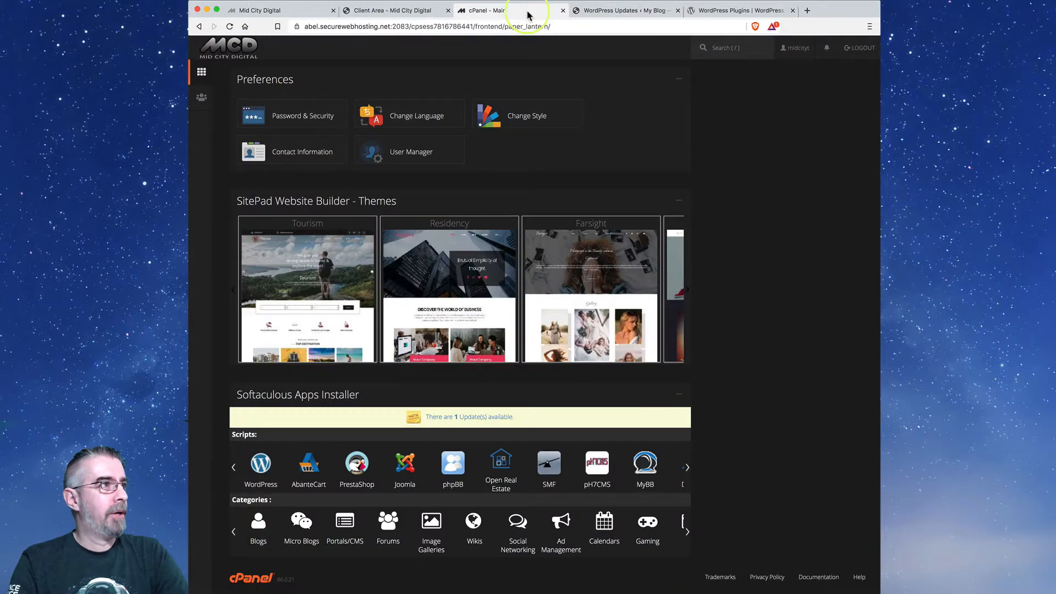
click(472, 417)
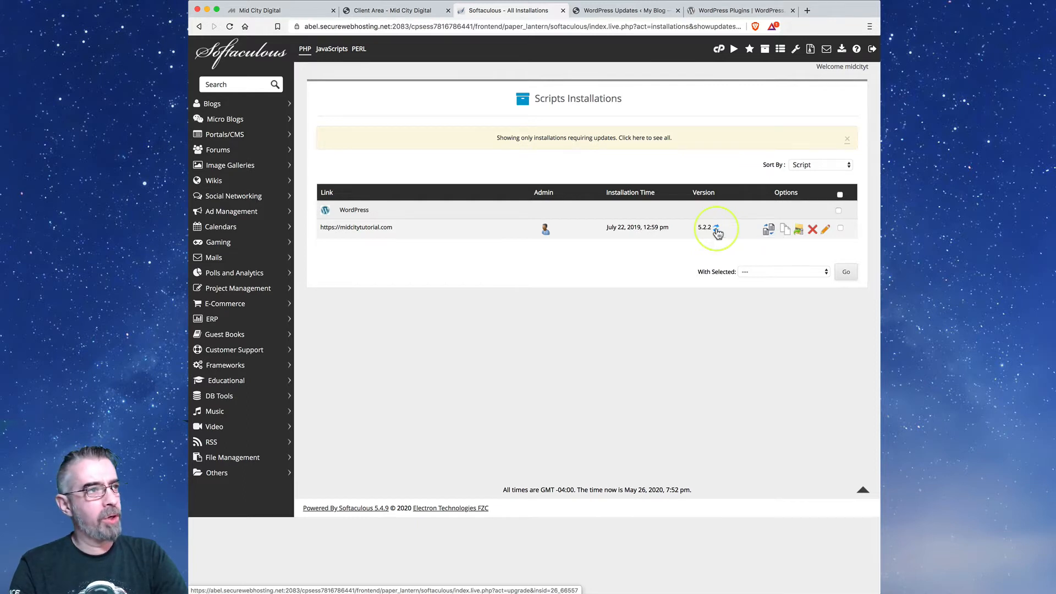
click(717, 230)
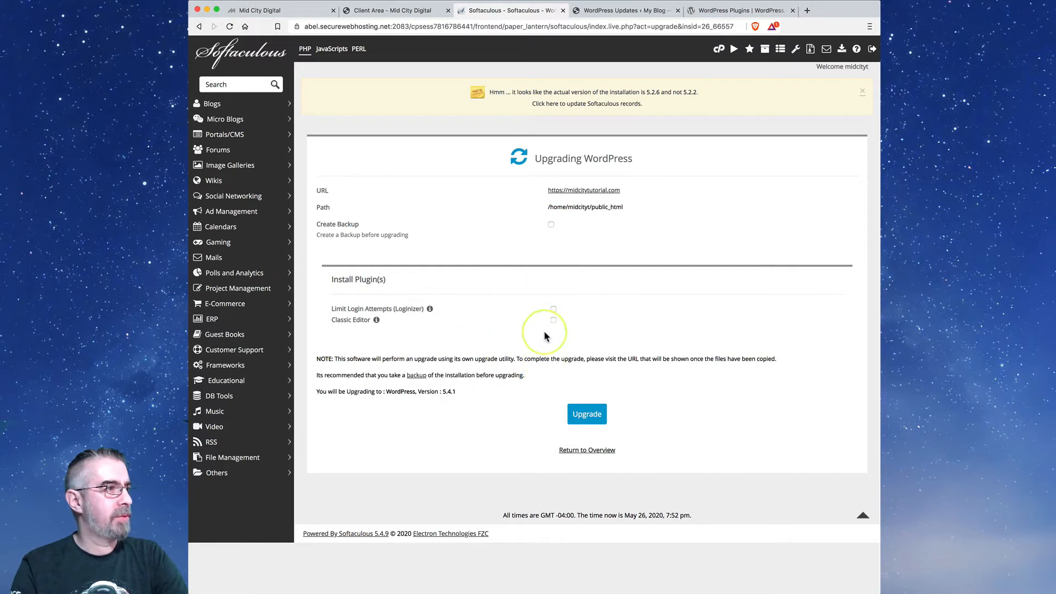
click(594, 417)
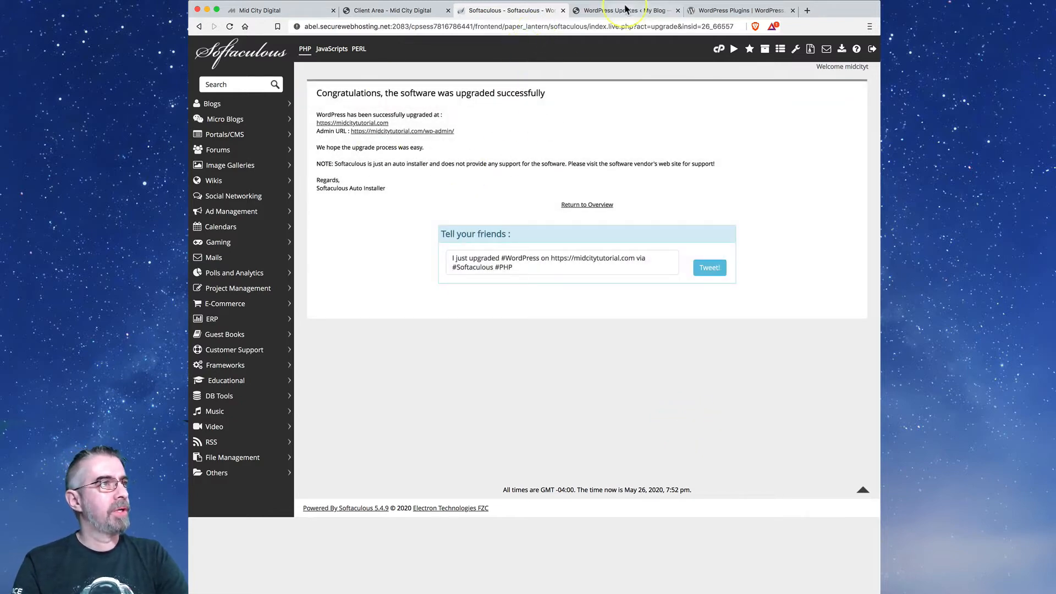
Reload the site's WordPress Updates page and review the remaining plugin and theme updates.
click(613, 11)
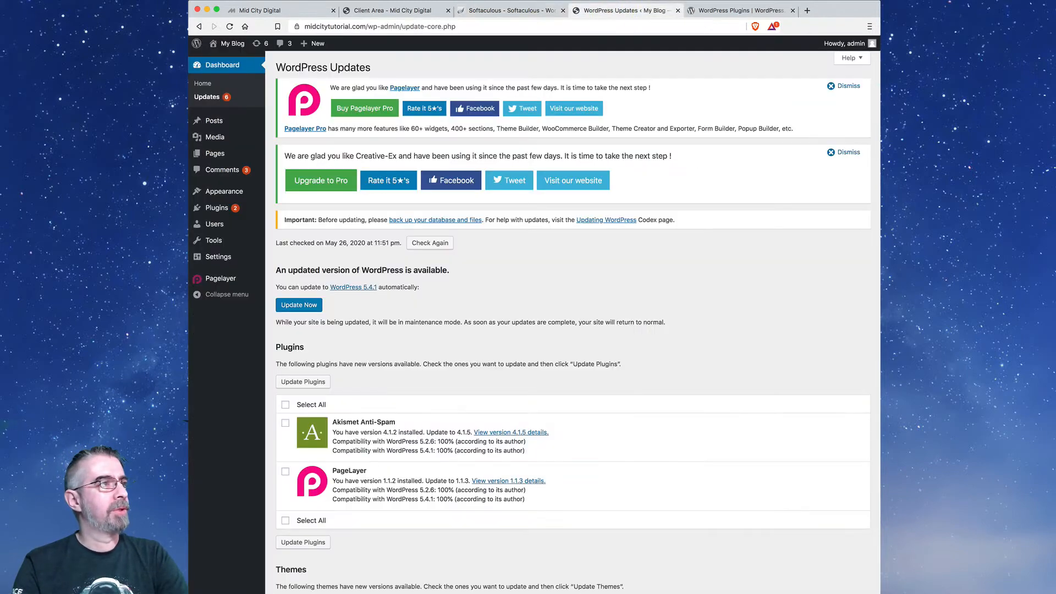
click(230, 26)
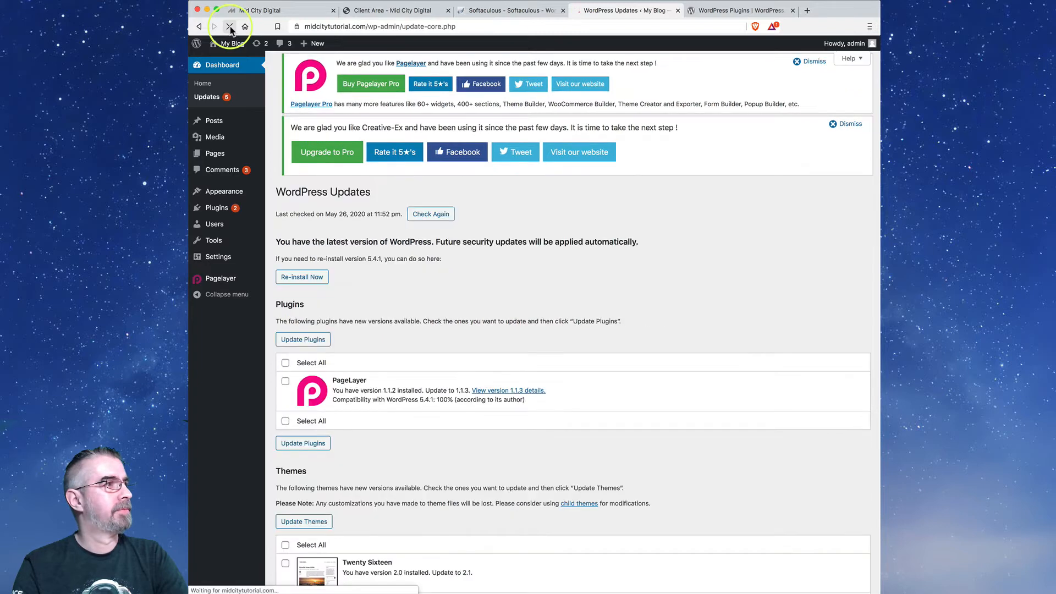
click(212, 100)
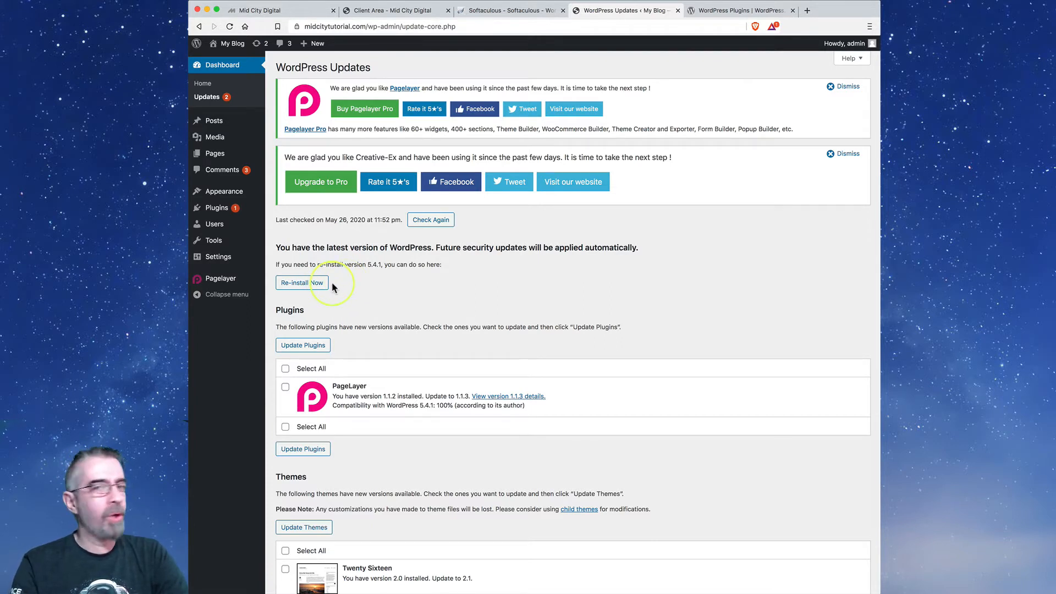
scroll(351, 278, down, 2)
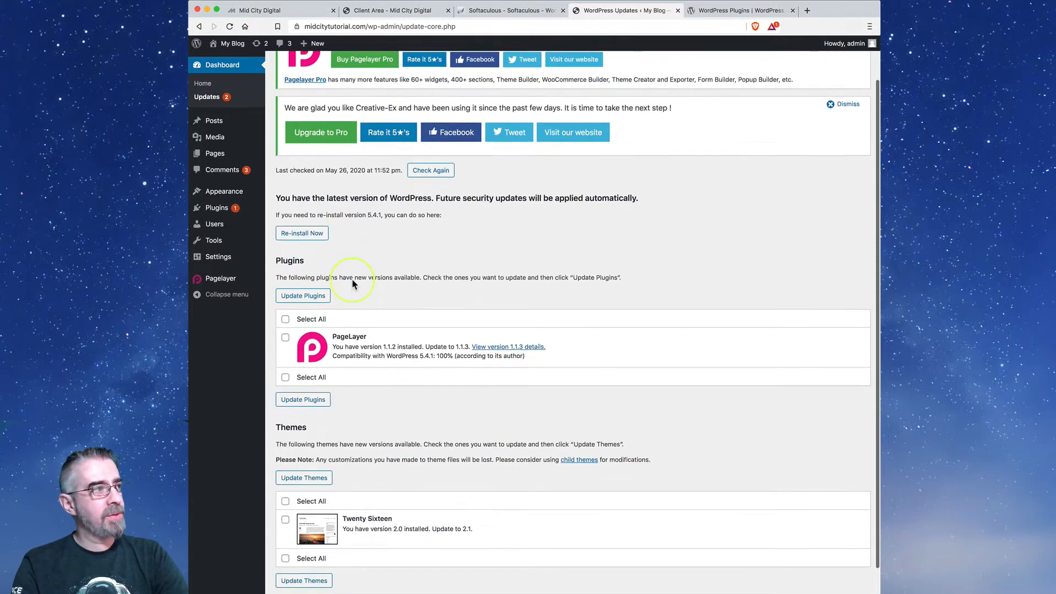
scroll(353, 283, up, 2)
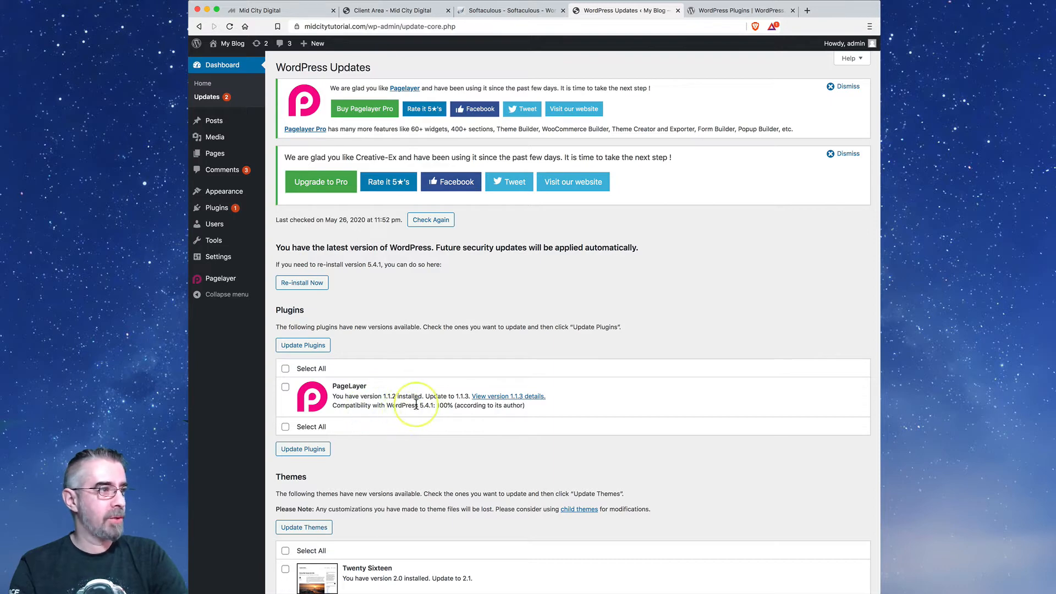
scroll(377, 413, down, 1)
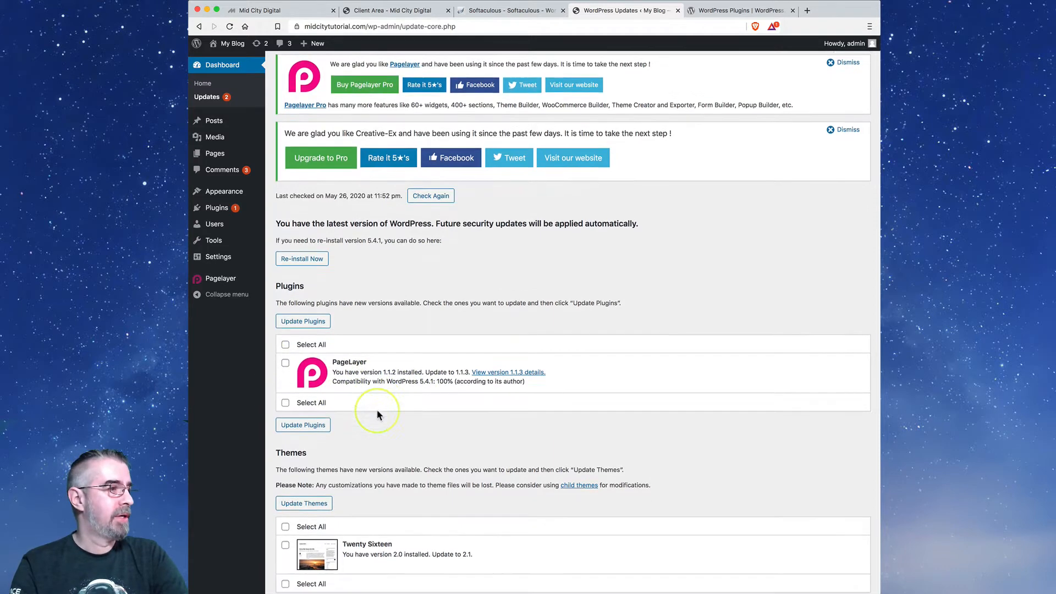
scroll(377, 413, down, 2)
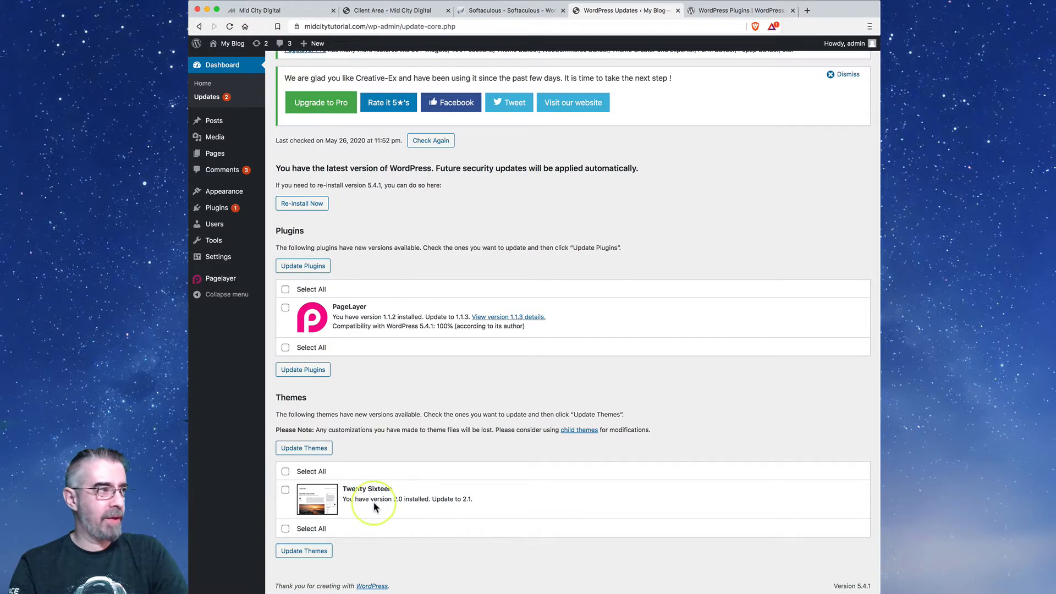
scroll(377, 432, up, 3)
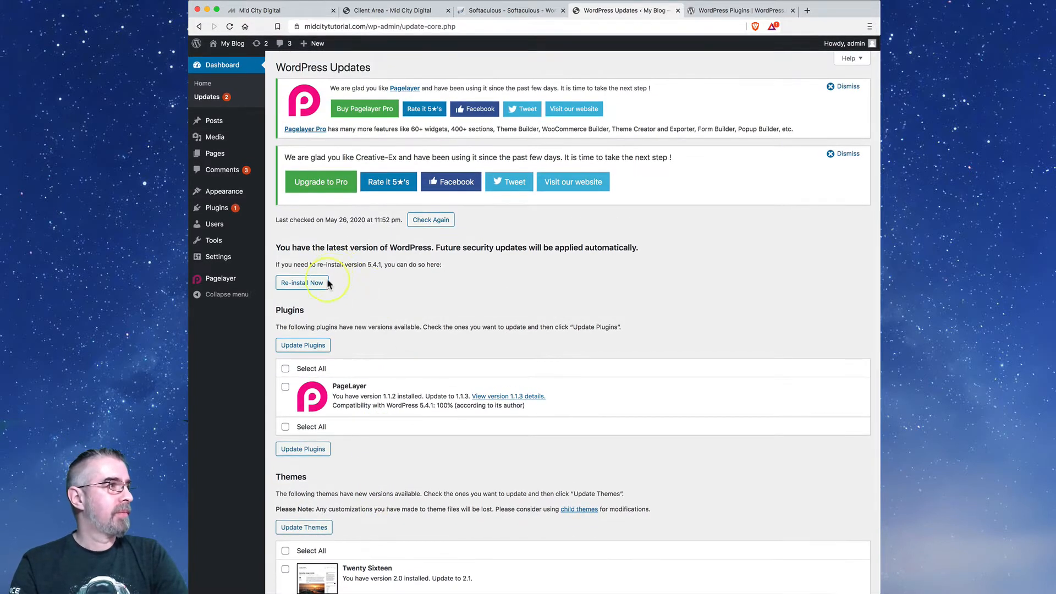
Select all listed plugins on the Updates page and update PageLayer to version 1.1.3.
click(285, 369)
click(317, 344)
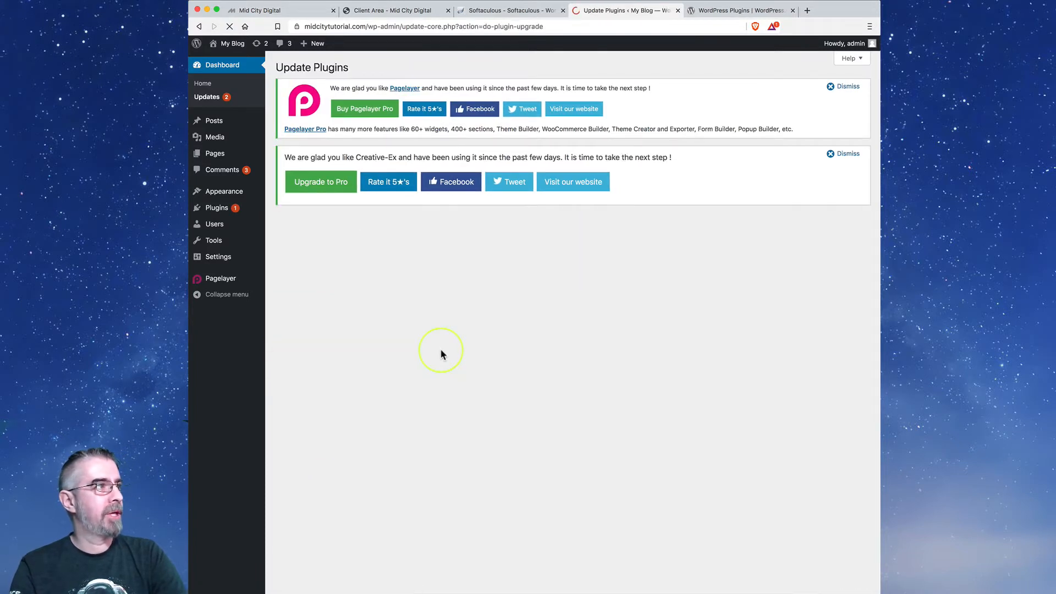
mouse_move(221, 215)
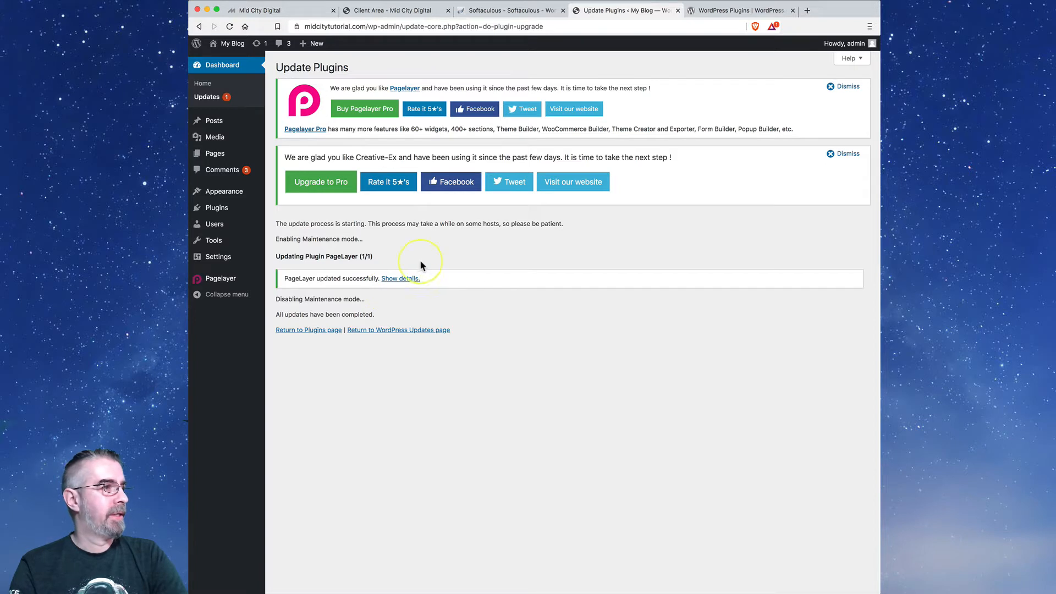
Return to the WordPress Updates page and update the Twenty Sixteen theme to version 2.1.
click(413, 330)
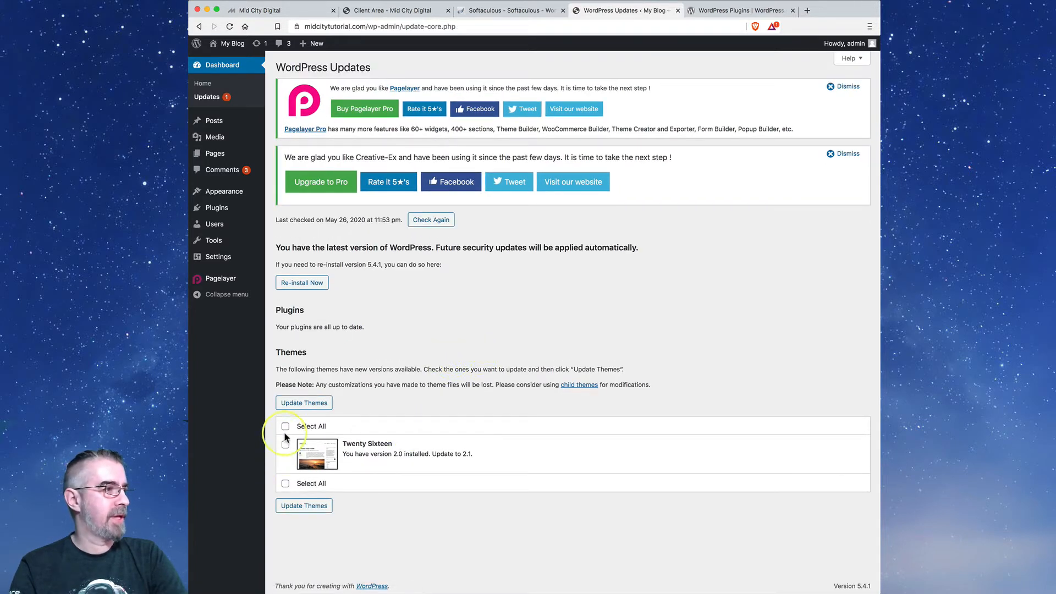
click(285, 427)
click(308, 403)
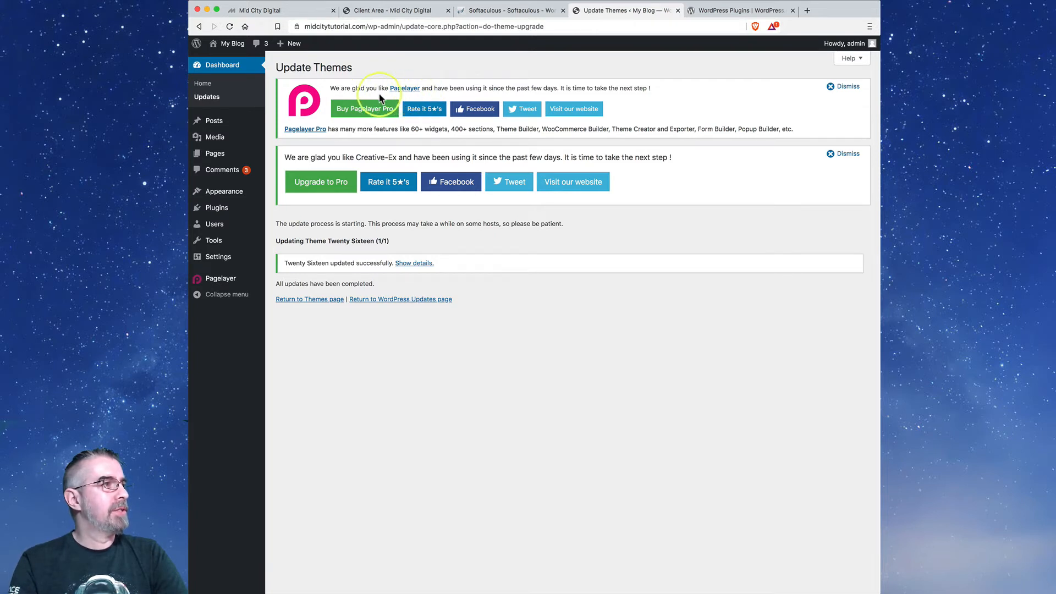
Dismiss the Pagelayer and Creative-Ex promotional notices and revisit the Updates page and the installed plugins list.
click(847, 88)
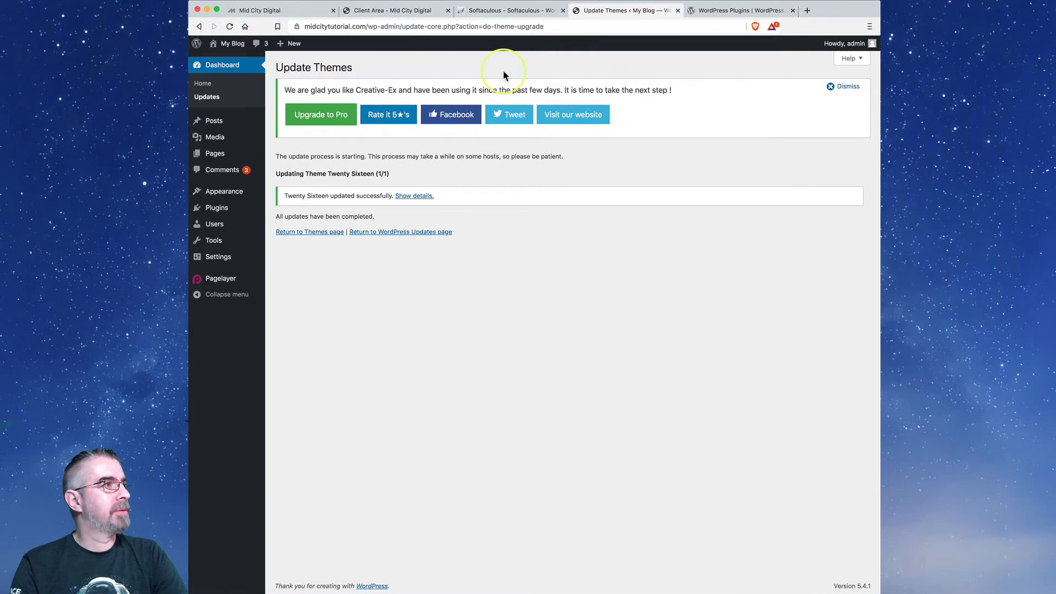
click(847, 88)
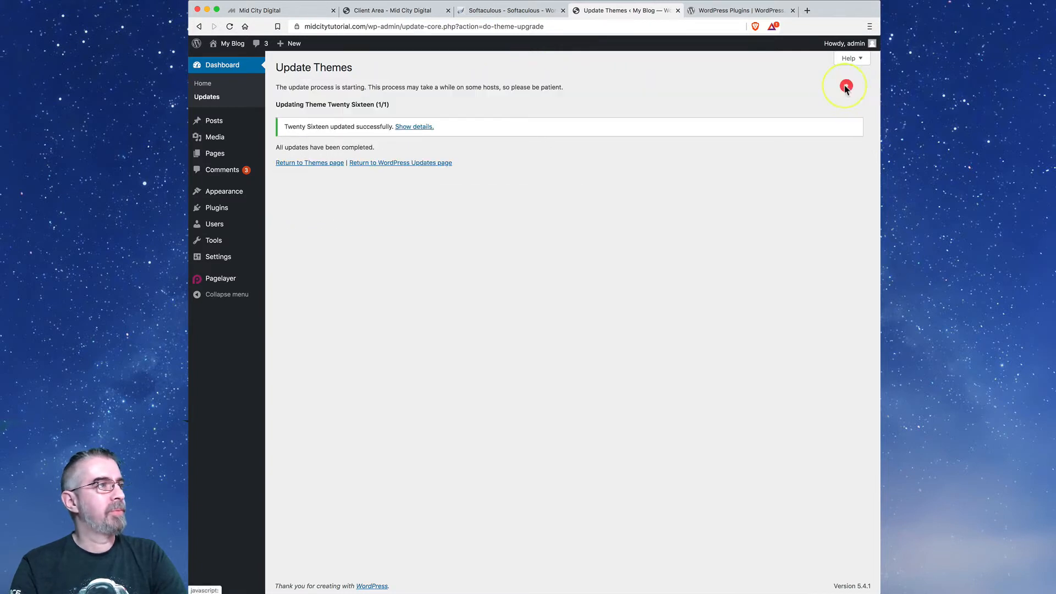
click(405, 163)
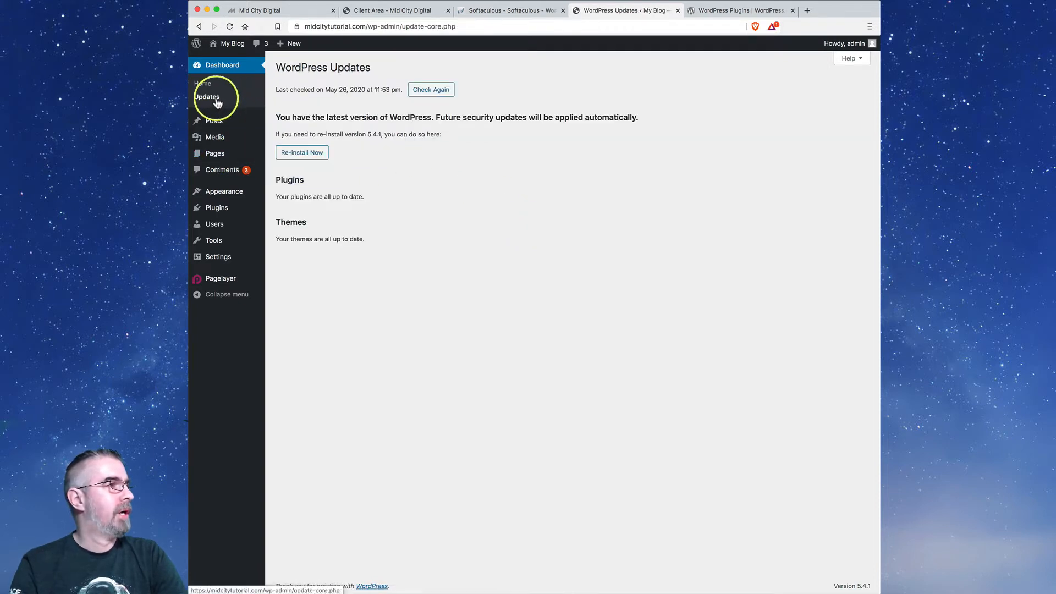
click(226, 212)
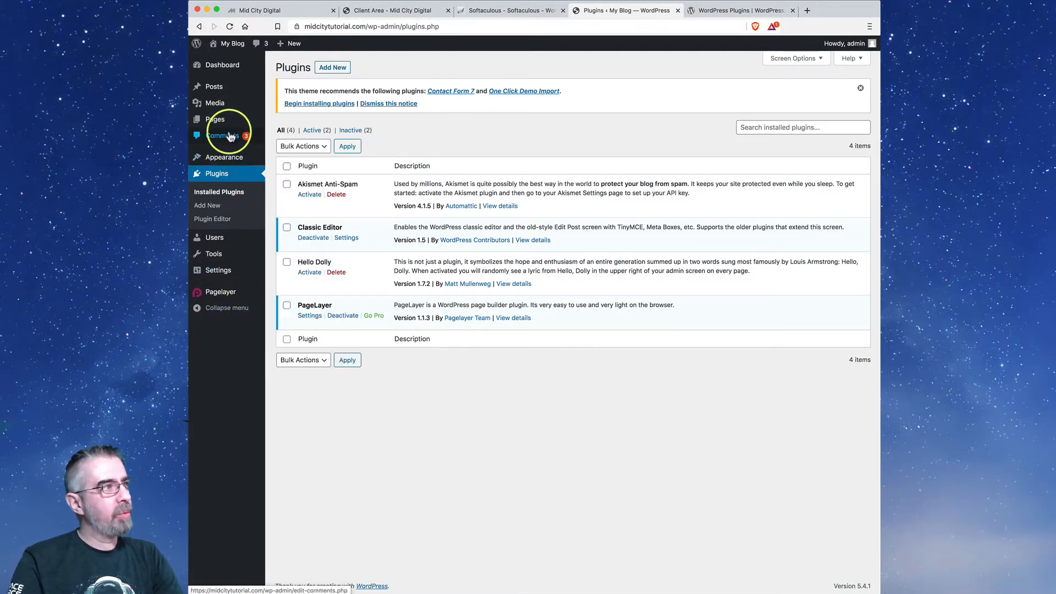
Require comments to be manually approved before they appear in the Discussion settings, and save the changes.
mouse_move(216, 277)
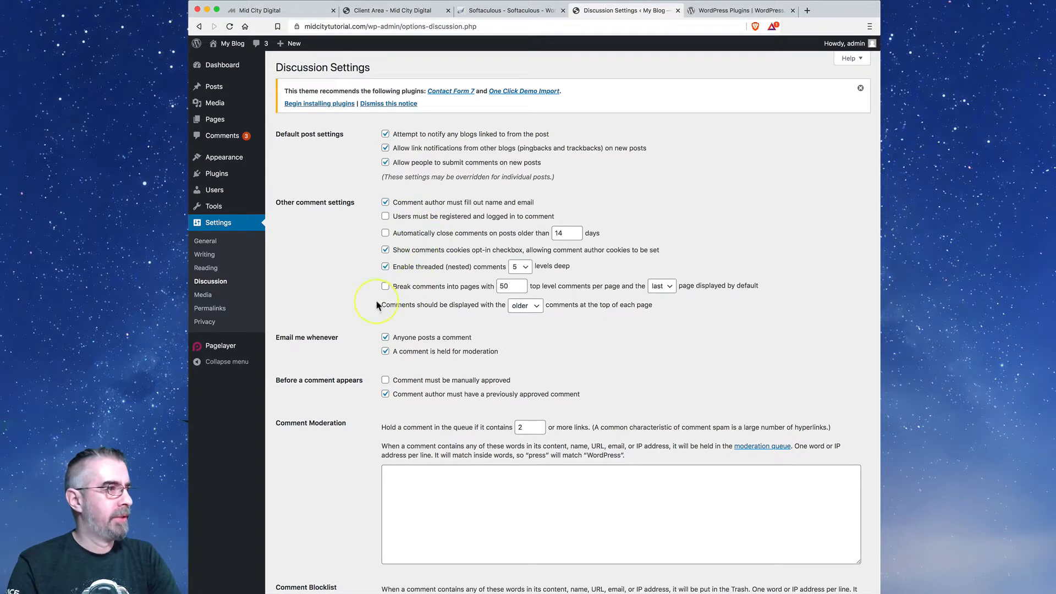
click(385, 381)
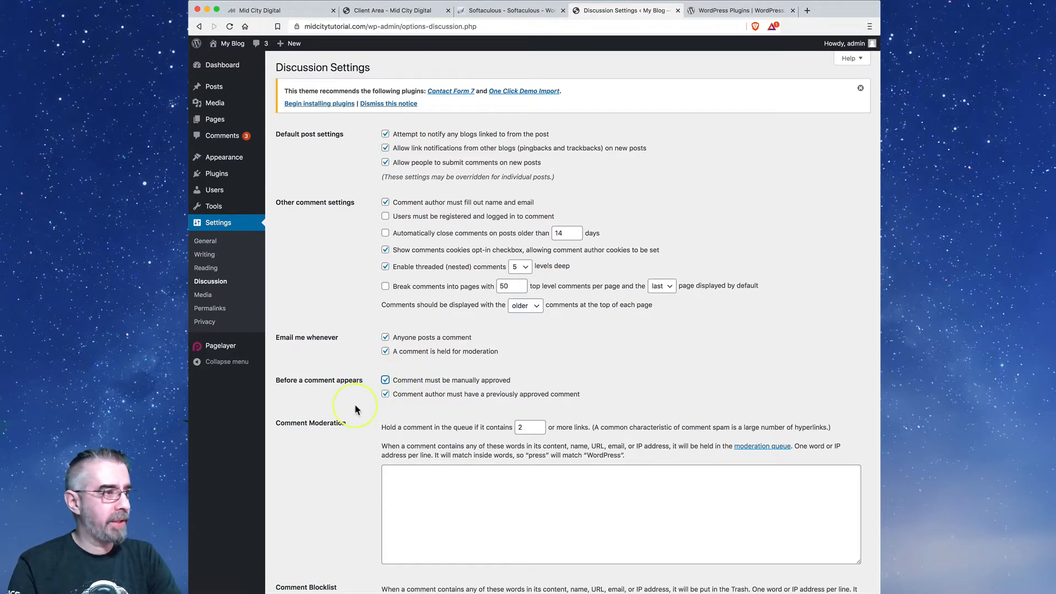
scroll(357, 406, down, 3)
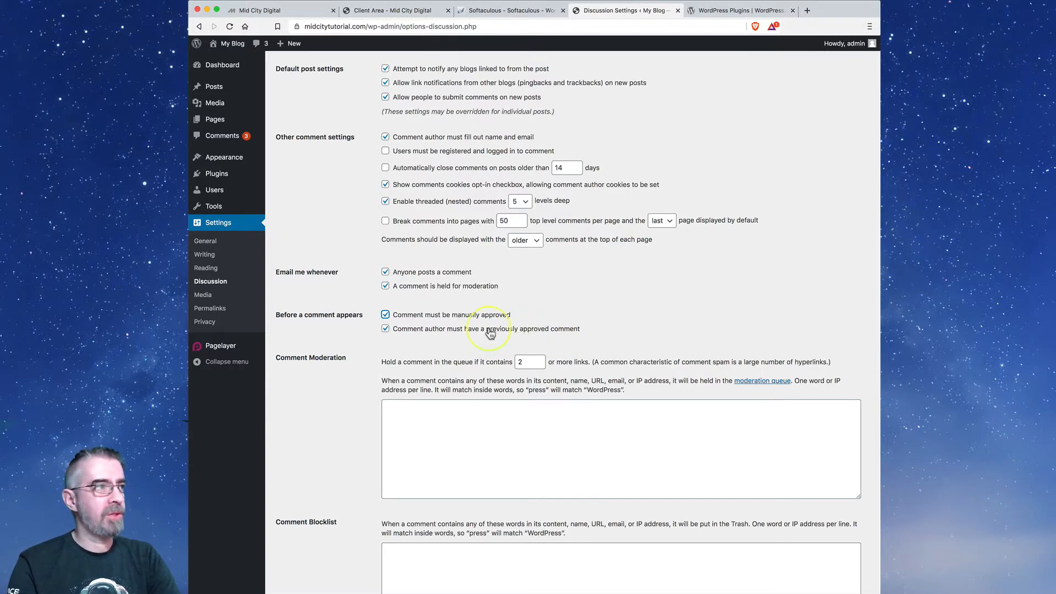
scroll(461, 252, up, 3)
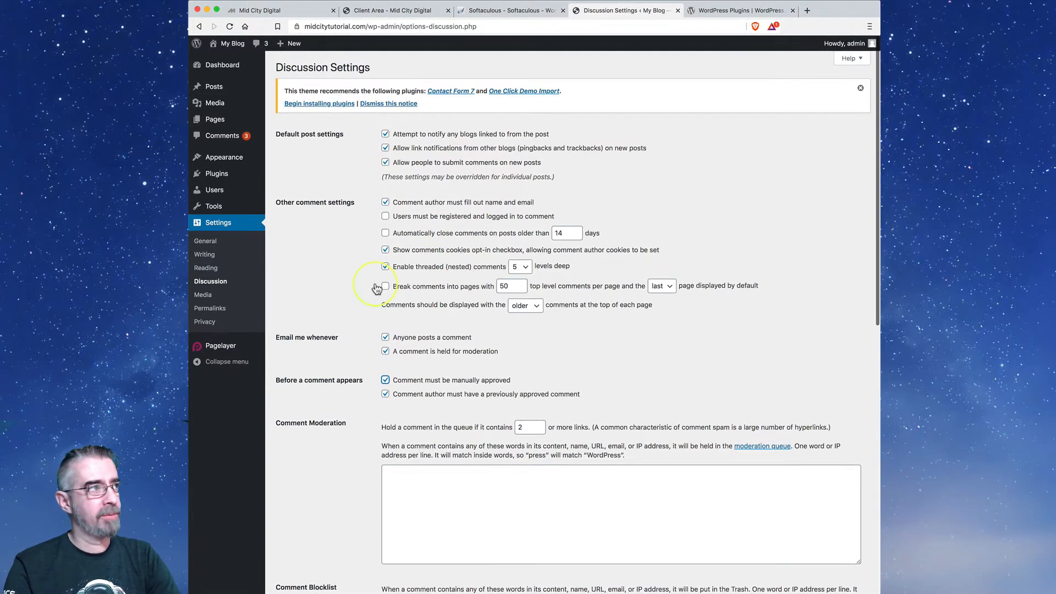
scroll(330, 330, down, 10)
scroll(308, 495, down, 2)
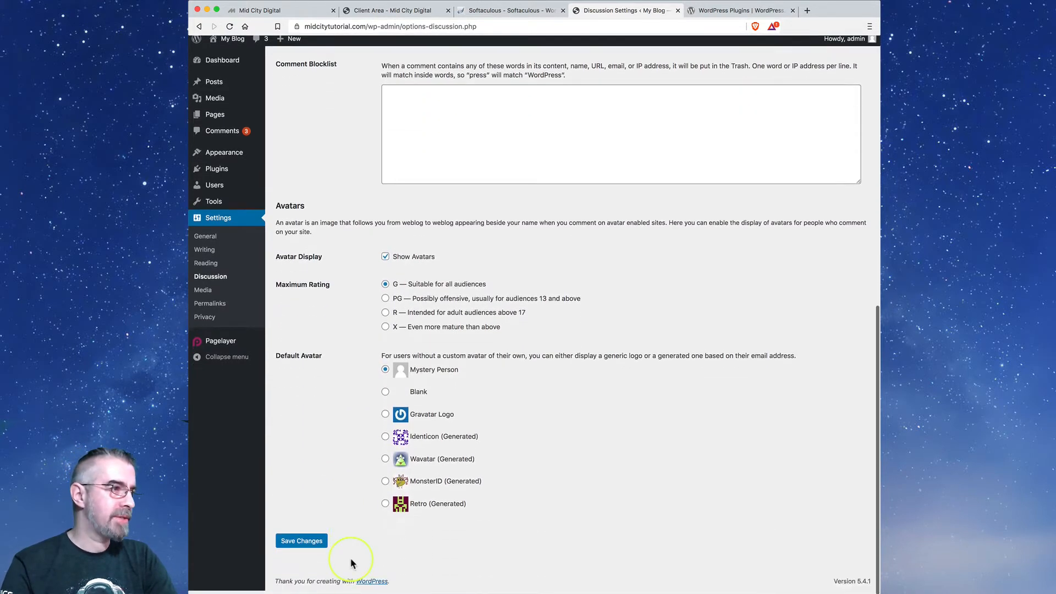
click(303, 545)
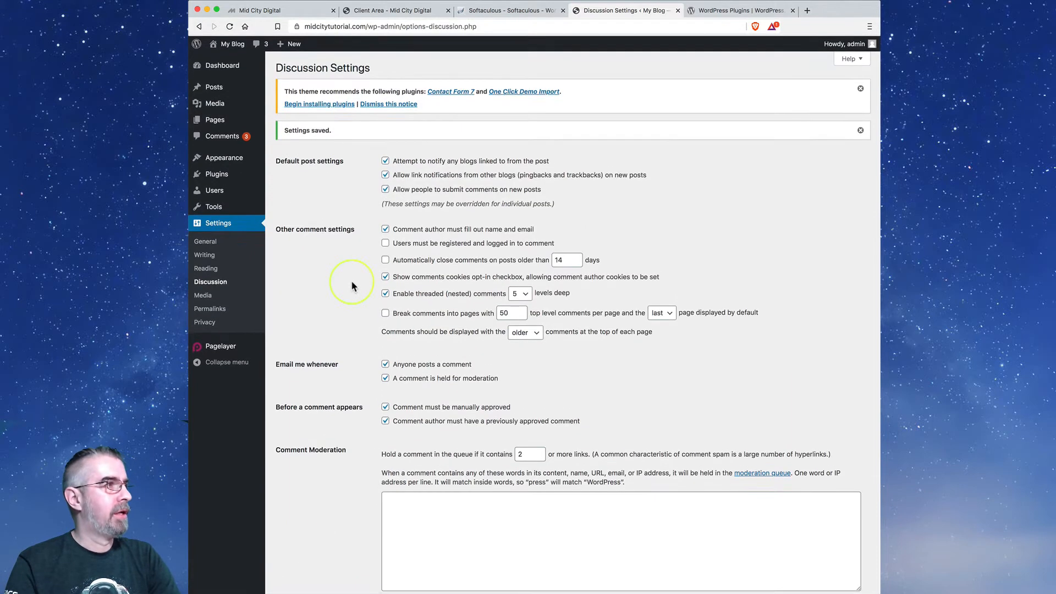
Open the Hello world! post on the live site, post the comment "Hey Dummy!" and review the post's replies.
click(232, 45)
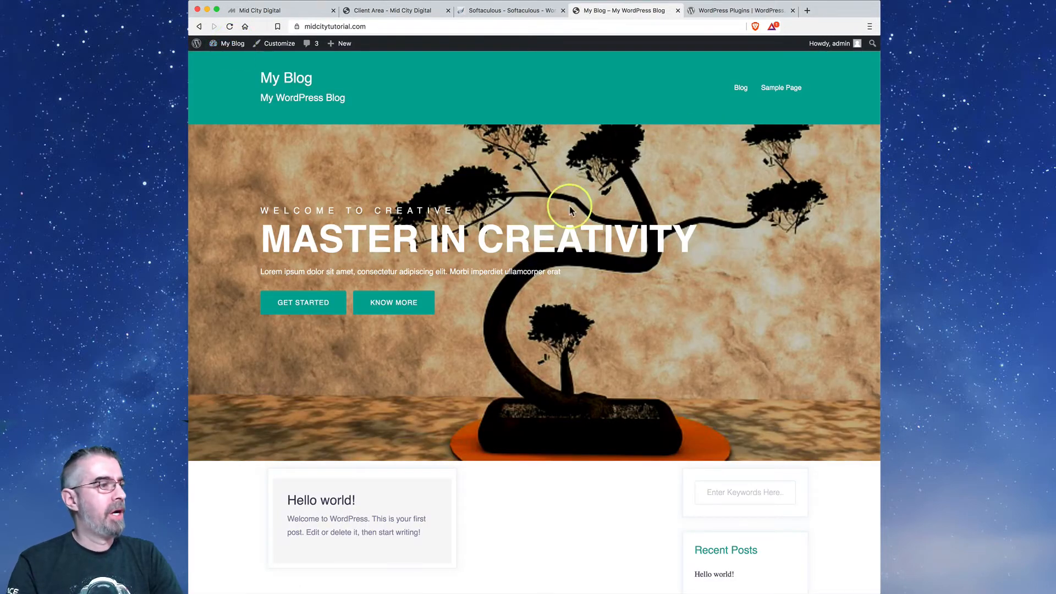
scroll(458, 366, down, 3)
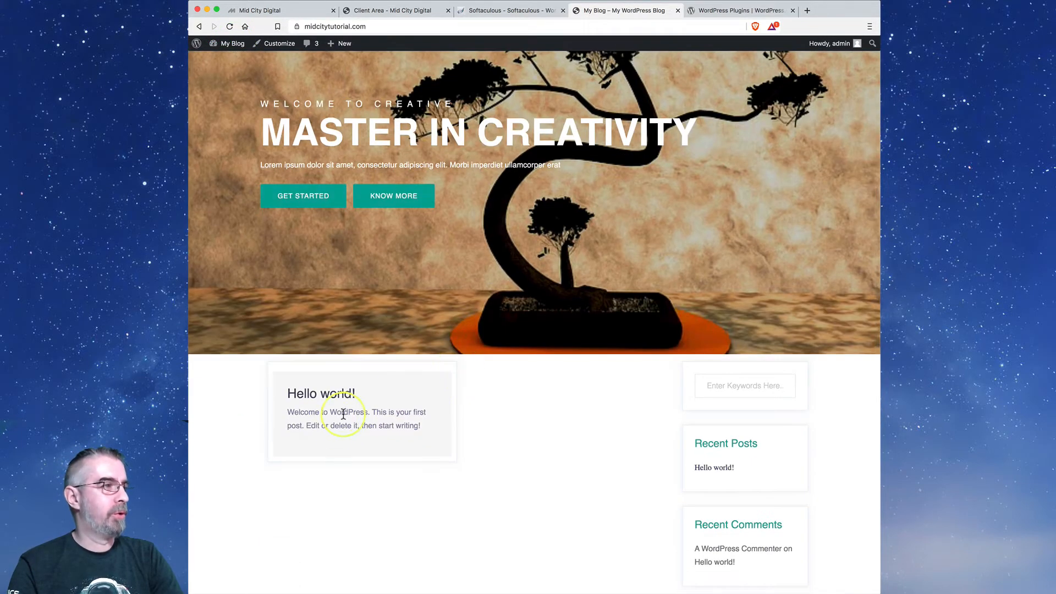
click(324, 392)
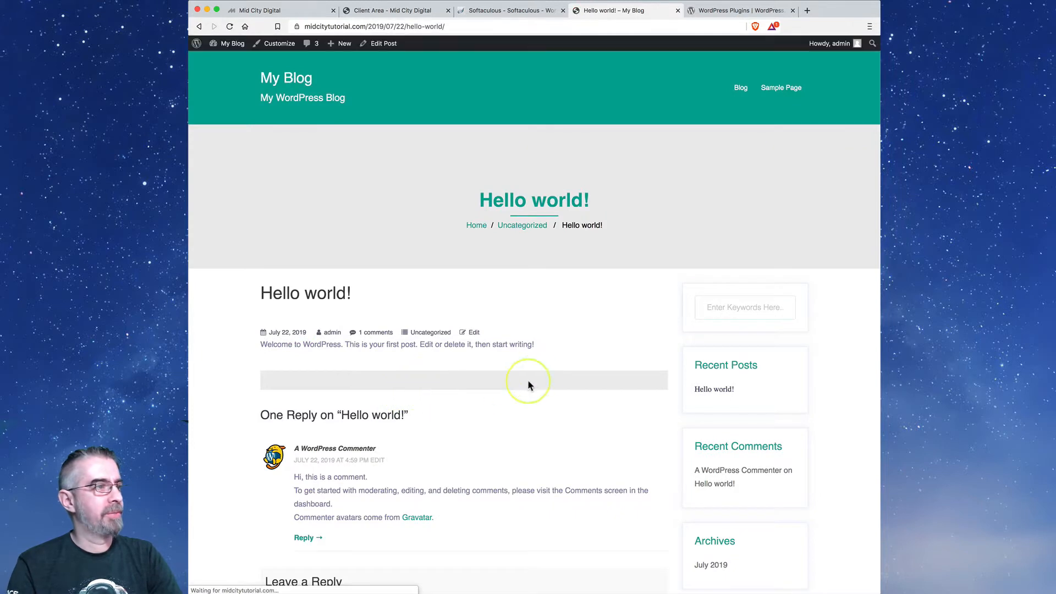
scroll(559, 364, down, 4)
scroll(558, 367, down, 3)
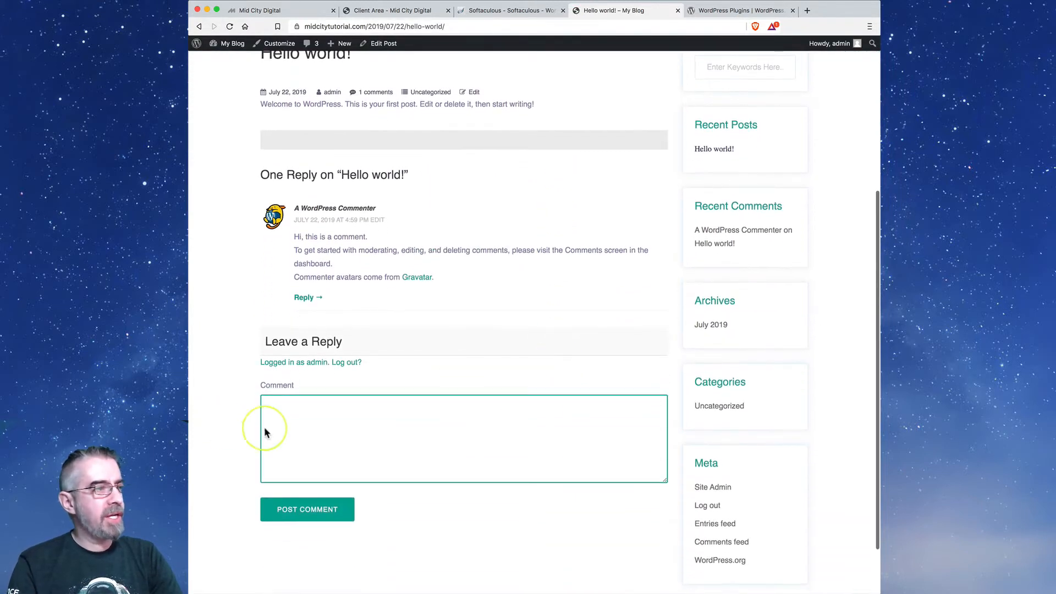
click(294, 404)
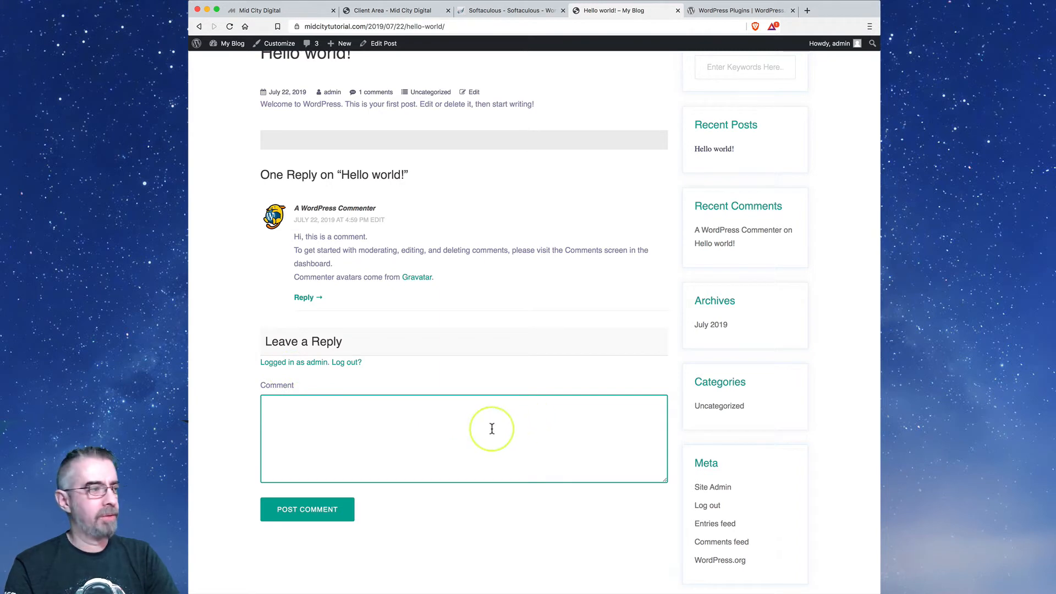
text(Hey Dummy!)
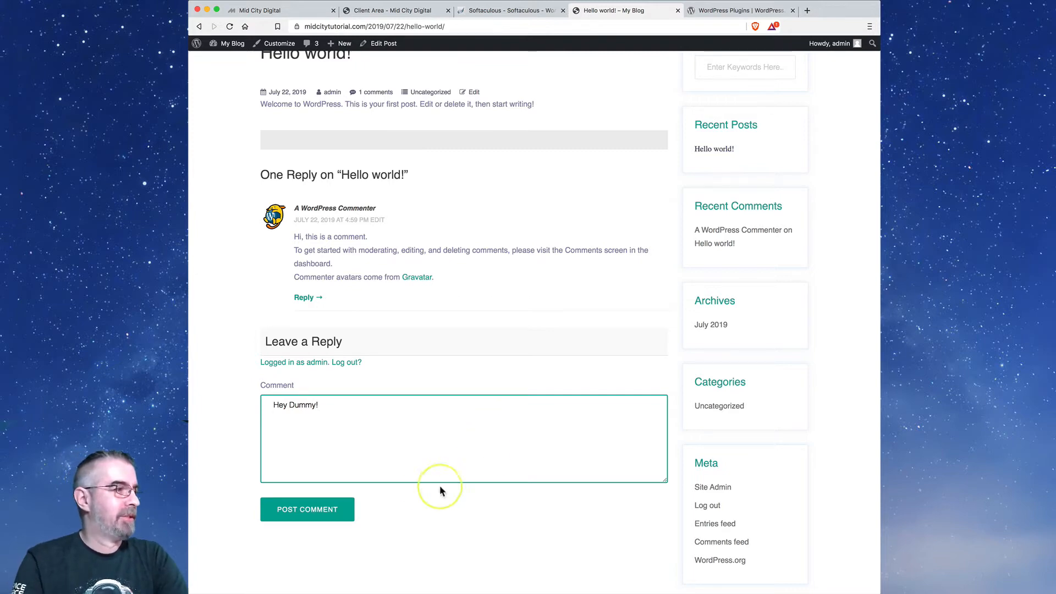
click(307, 509)
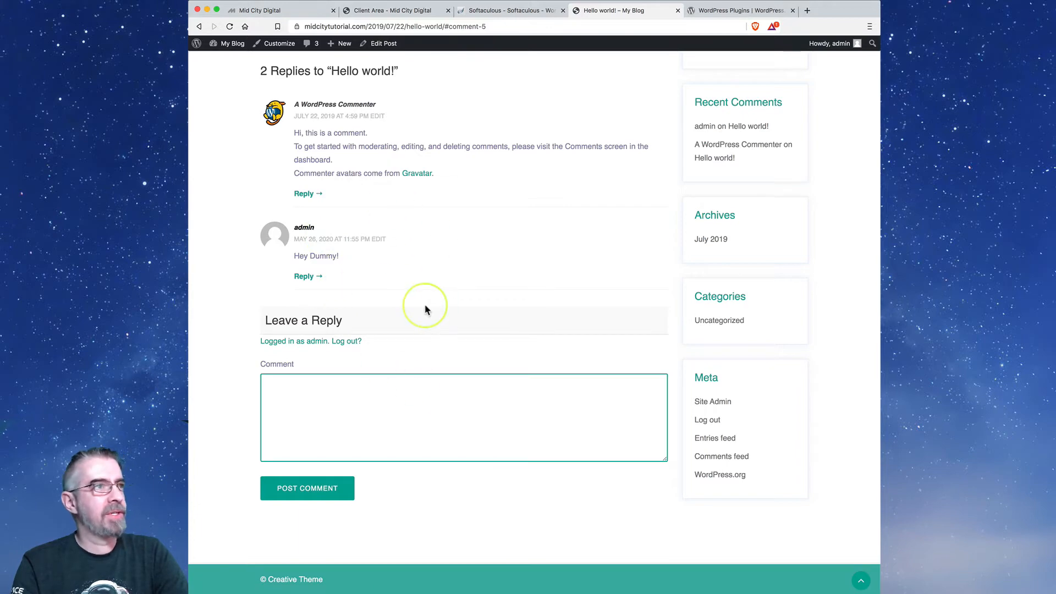
scroll(424, 301, up, 6)
scroll(428, 301, down, 3)
scroll(428, 302, up, 2)
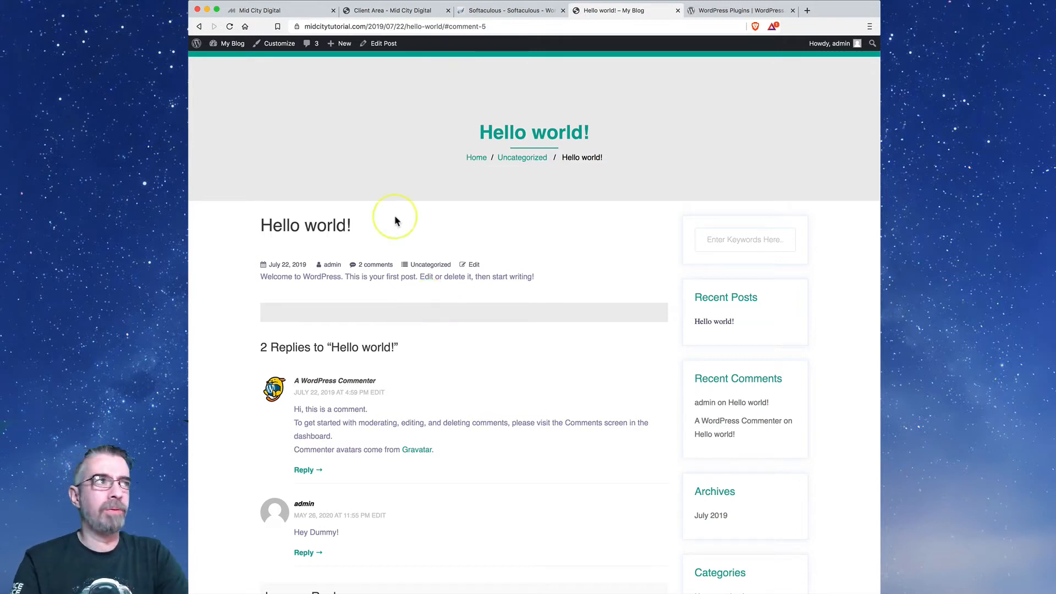
Go to the dashboard's page for adding plugins, look at the WordPress.org plugin directory, and return to the Add Plugins page.
click(235, 45)
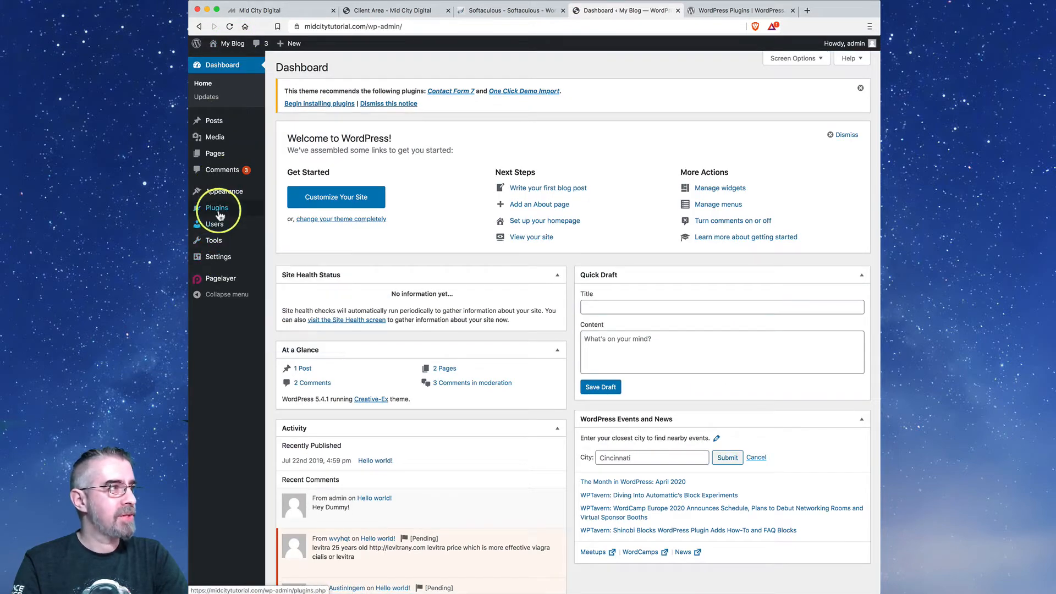
mouse_move(220, 214)
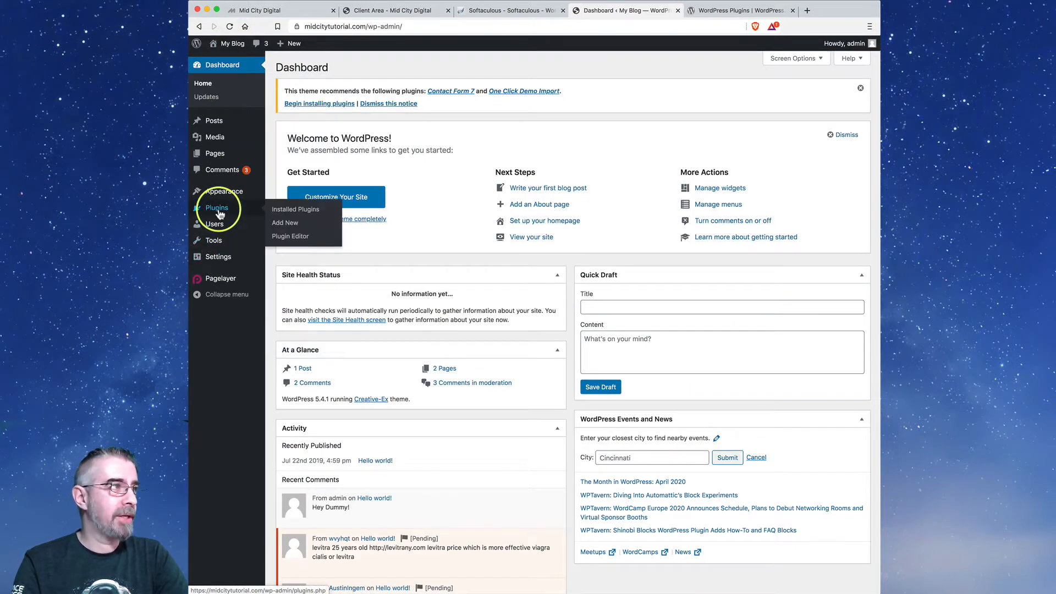
click(279, 224)
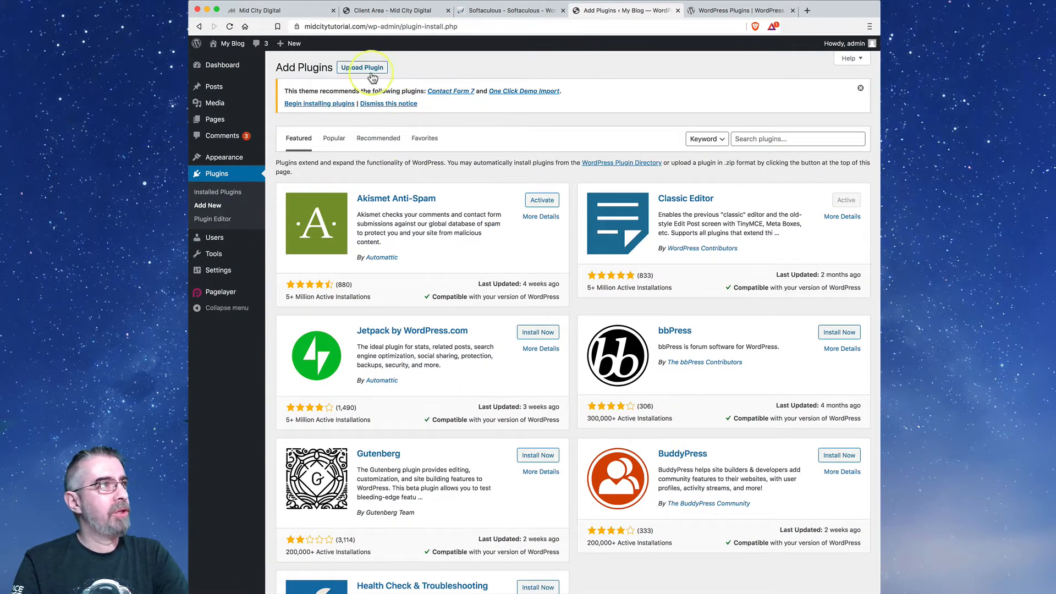
click(715, 11)
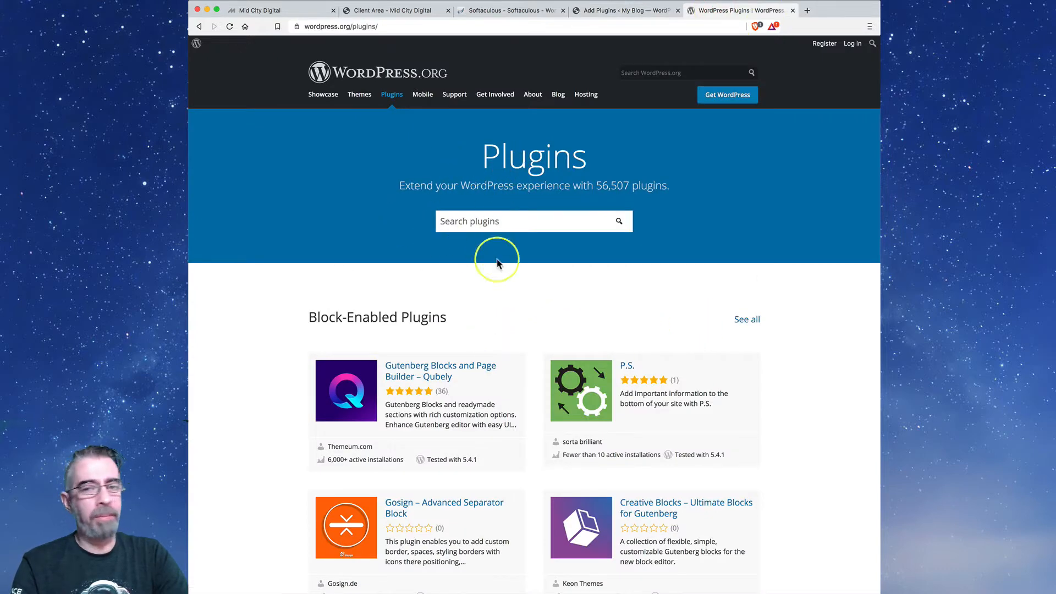
click(612, 10)
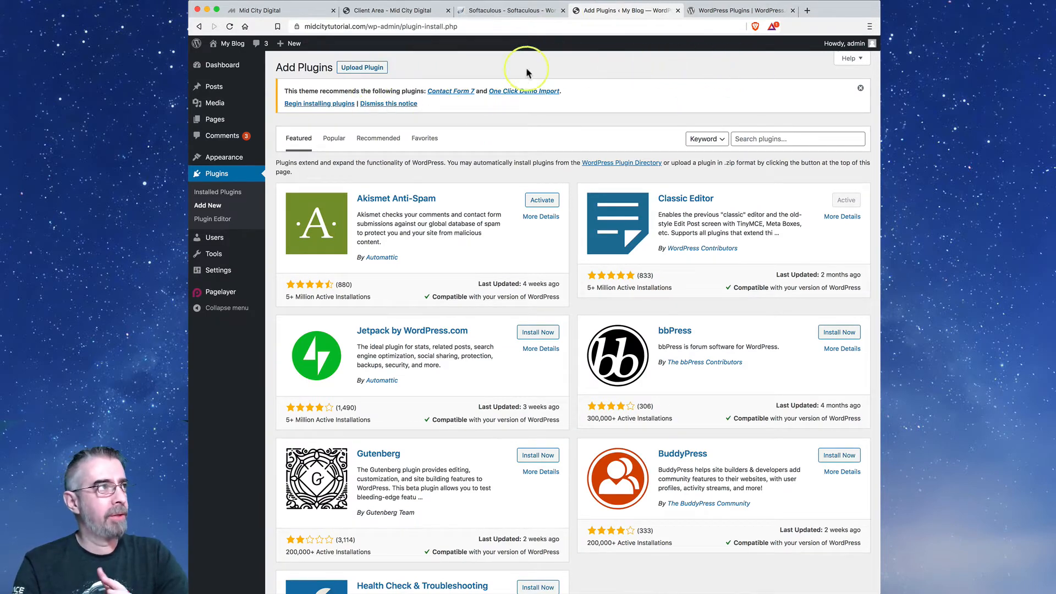
Search the plugins for "disable comments", then install and activate the Disable Comments plugin that has 1+ million active installations.
click(762, 139)
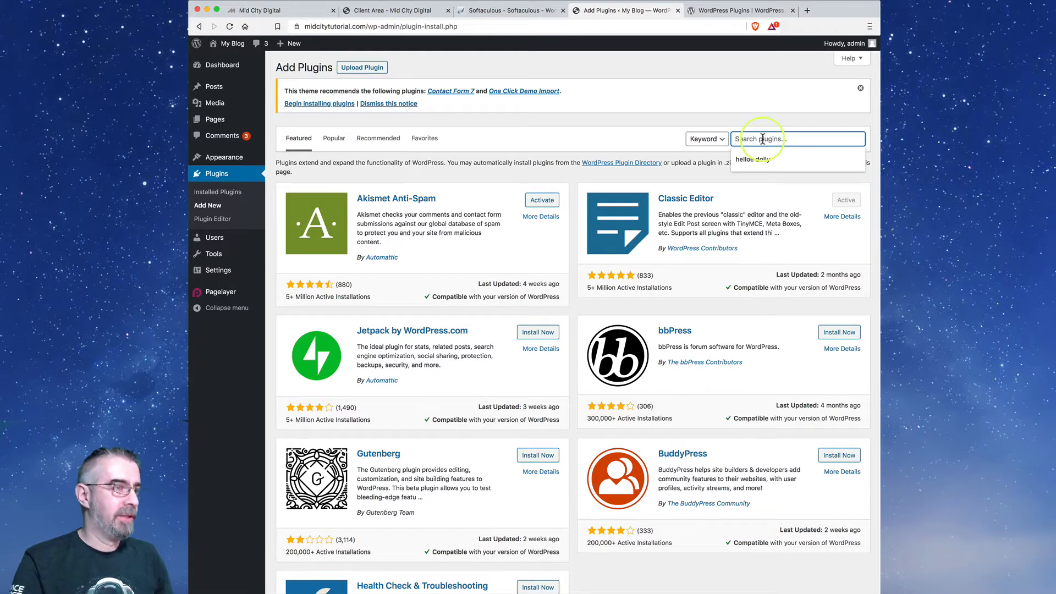
text(dis)
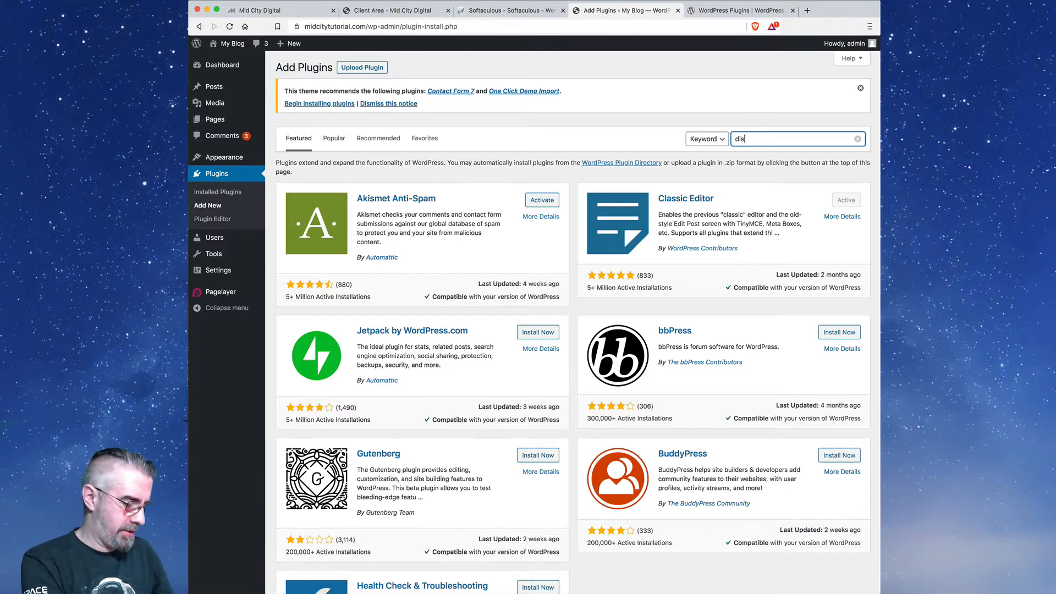
text(able comments)
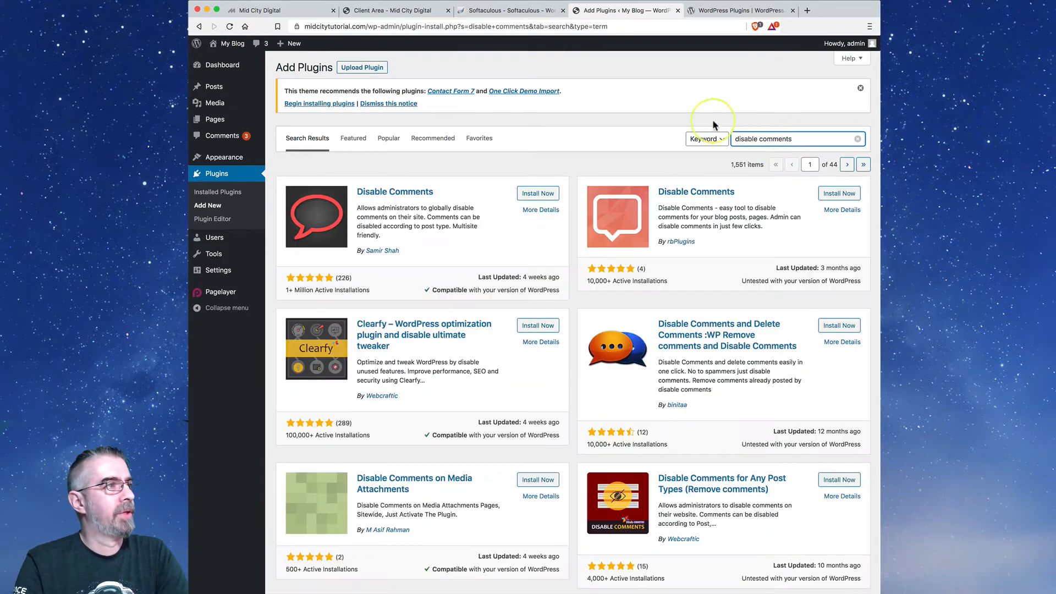
click(539, 194)
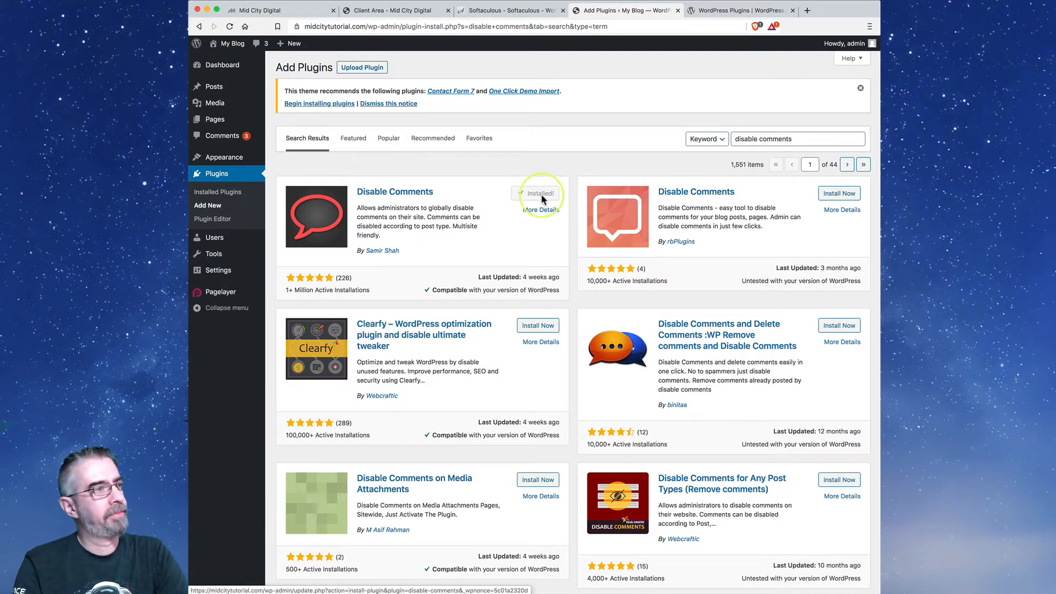
click(541, 195)
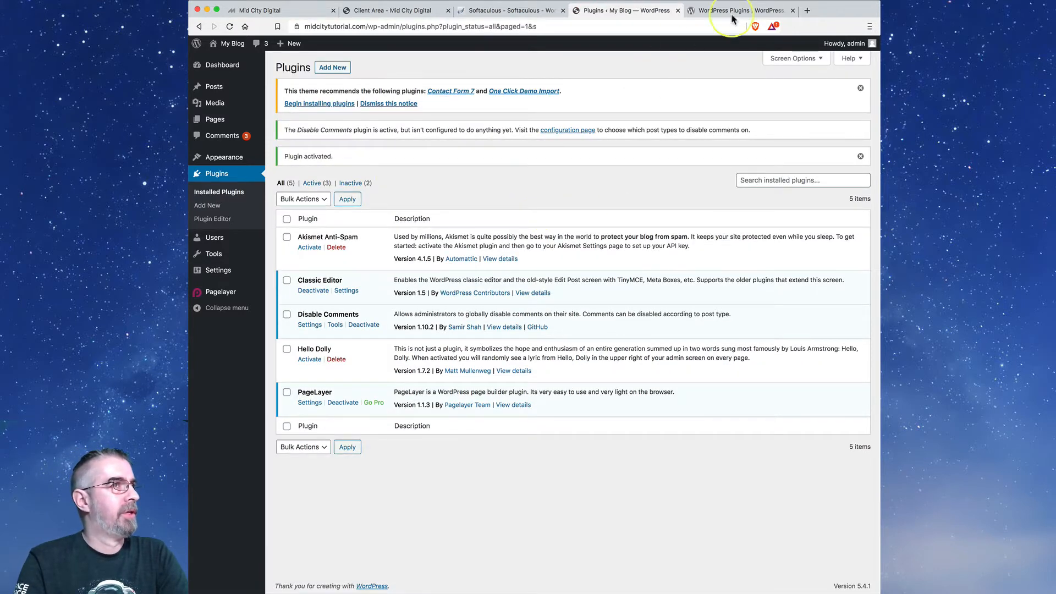
Open the live site in a new tab and check the comments section of the Hello world! post.
right_click(231, 44)
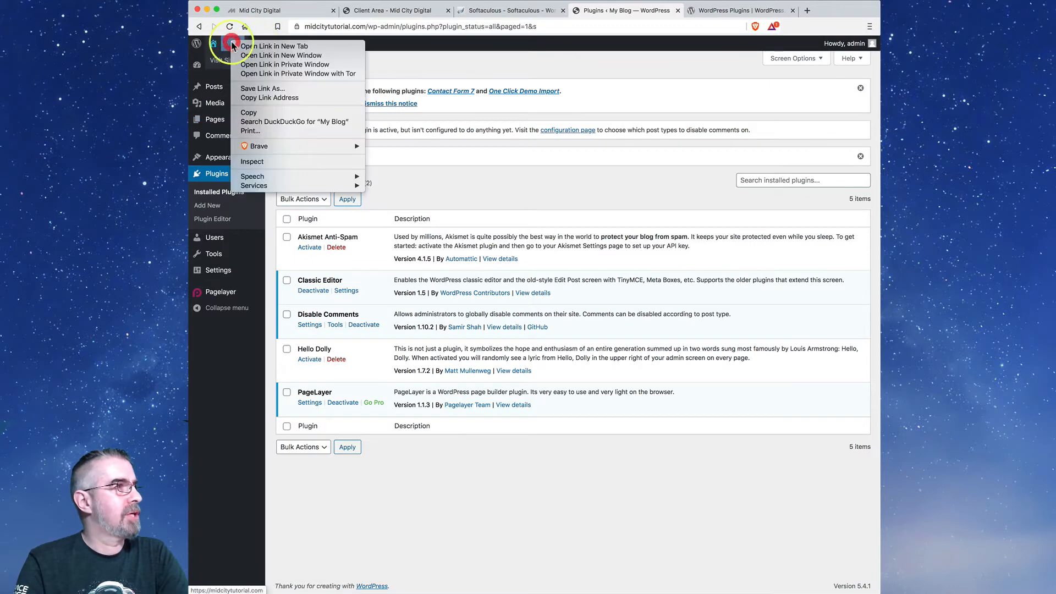
click(248, 49)
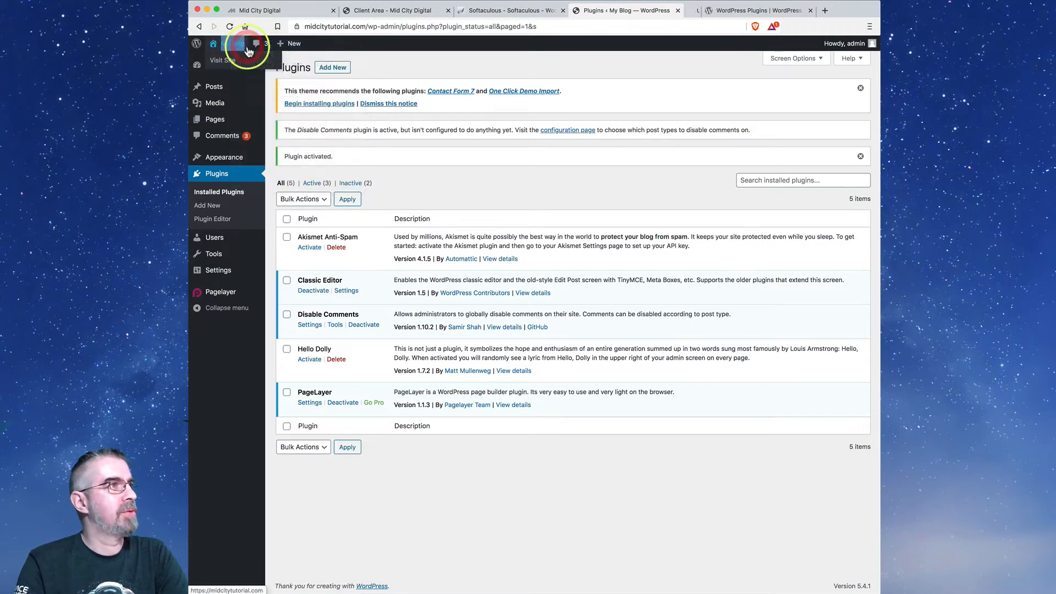
click(680, 10)
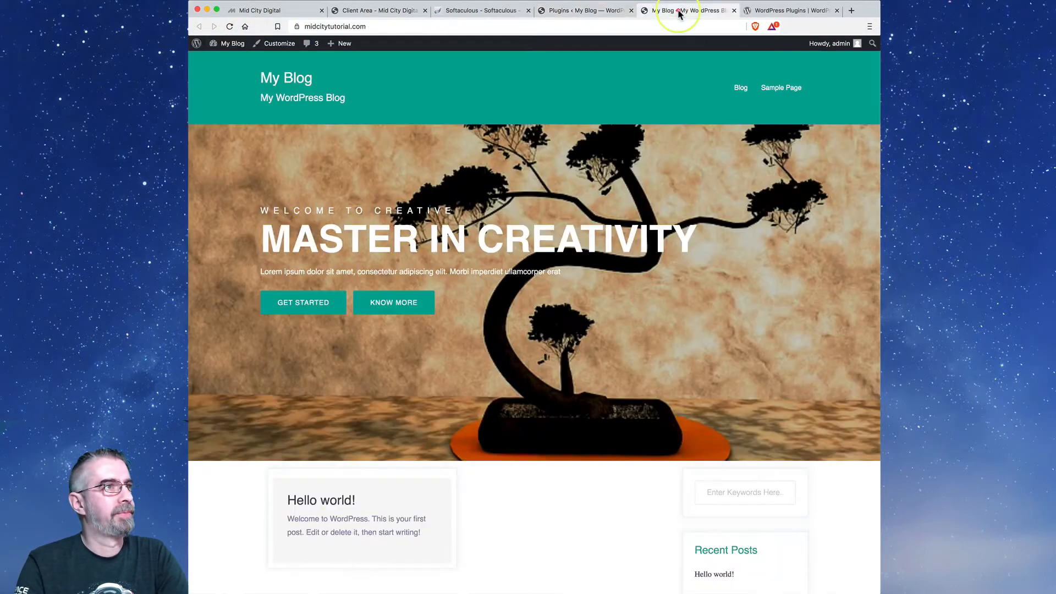
click(330, 505)
scroll(554, 448, down, 5)
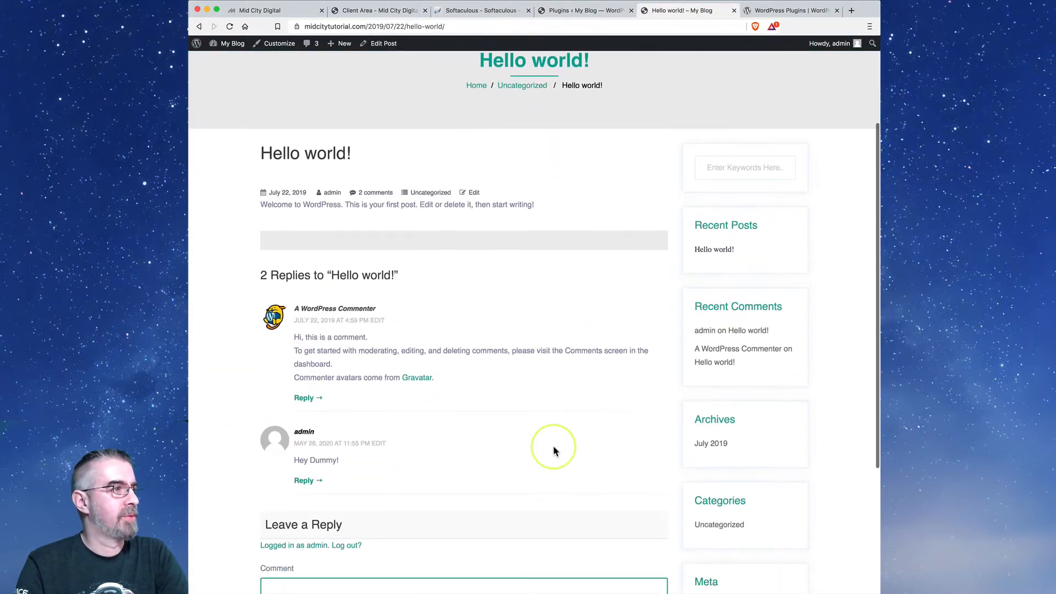
scroll(554, 448, up, 5)
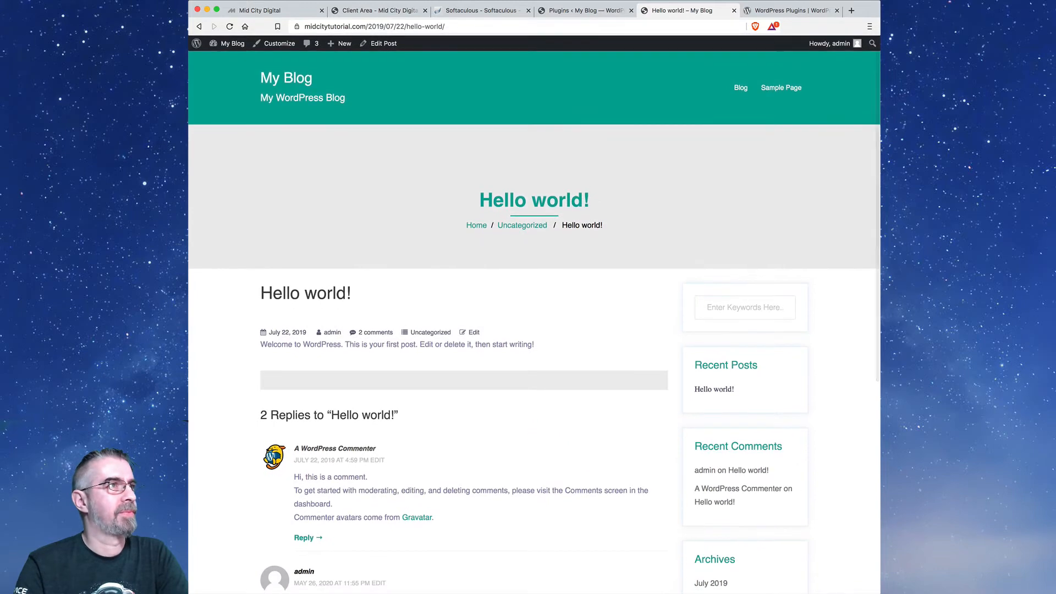
In the Disable Comments settings, tick Posts, Pages and Media, switch to disabling comments Everywhere, and save the changes.
click(567, 10)
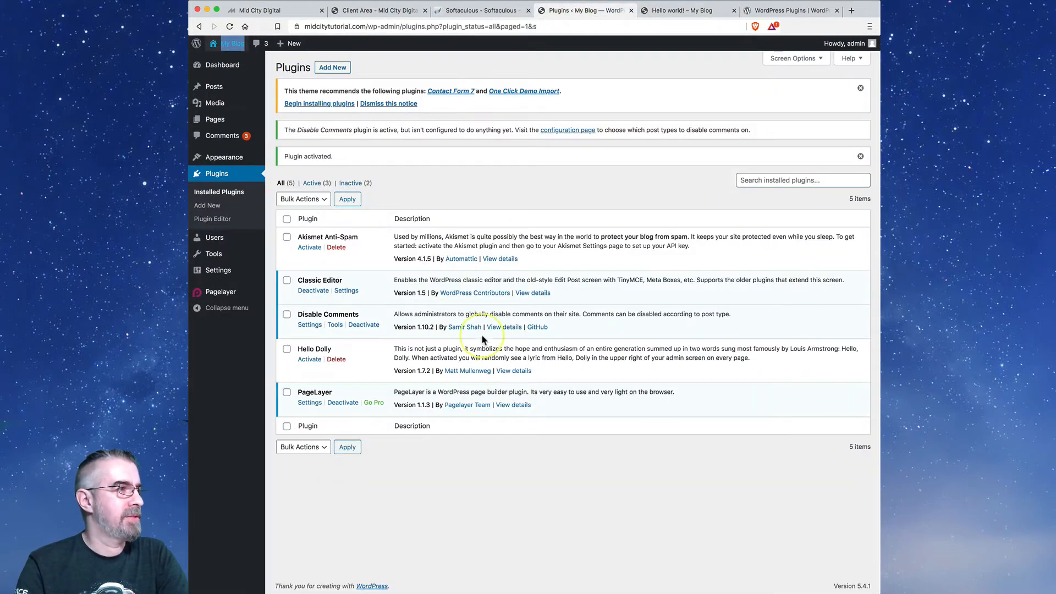
click(310, 325)
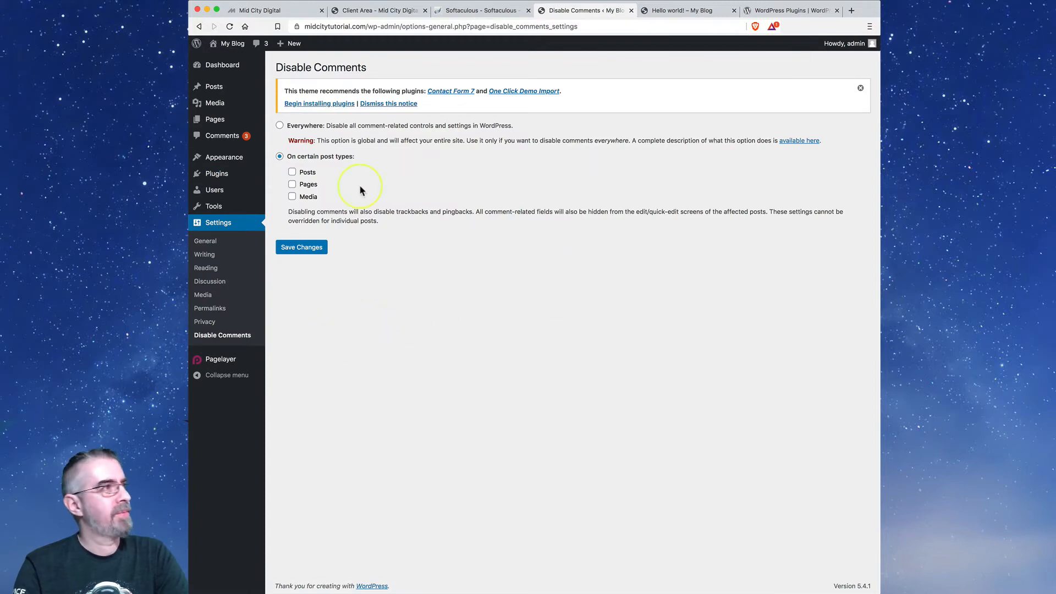
click(199, 27)
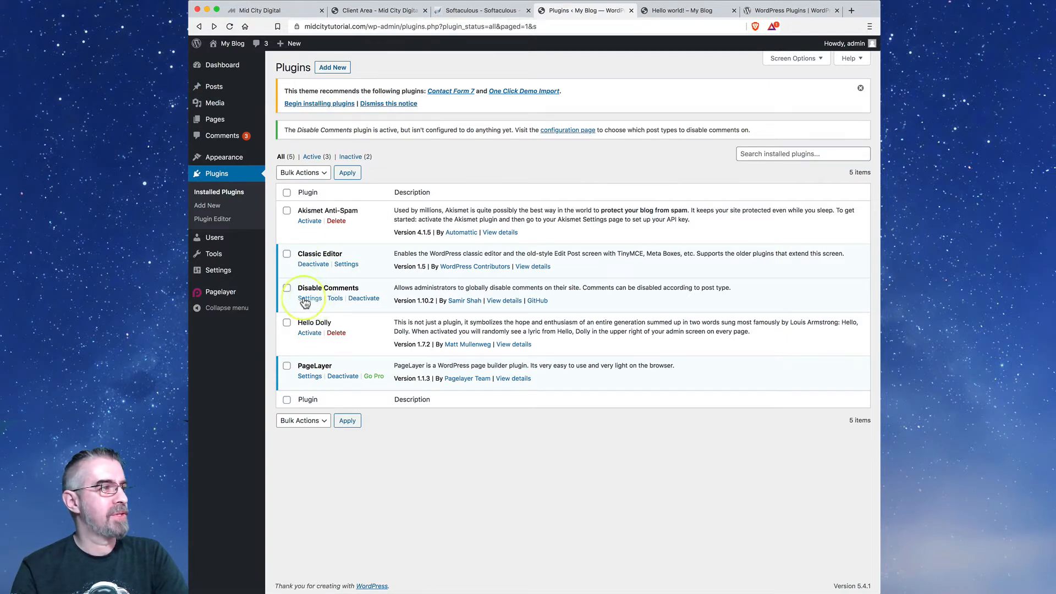
mouse_move(228, 275)
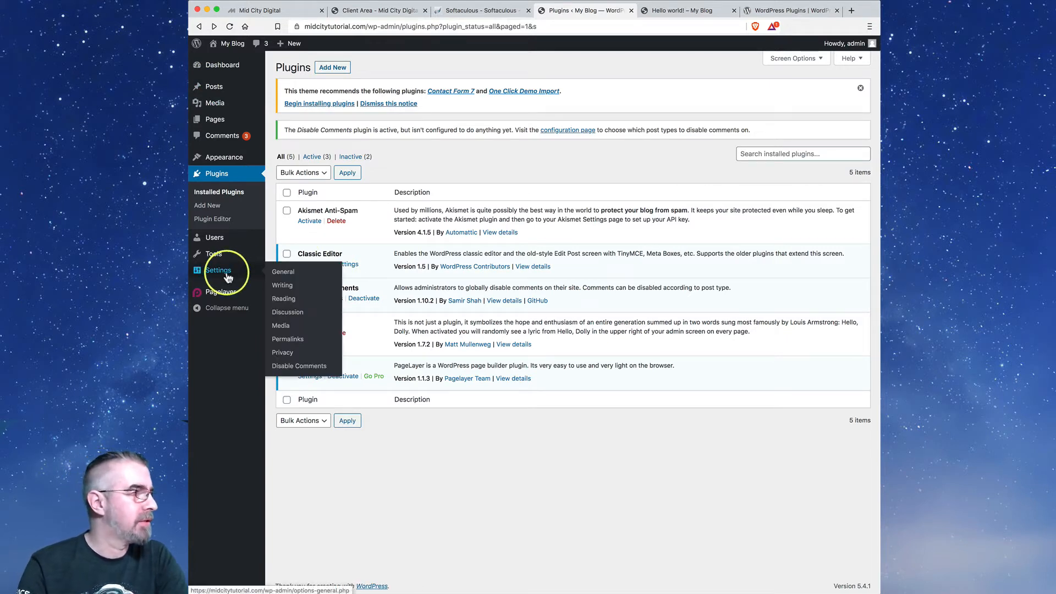
click(299, 367)
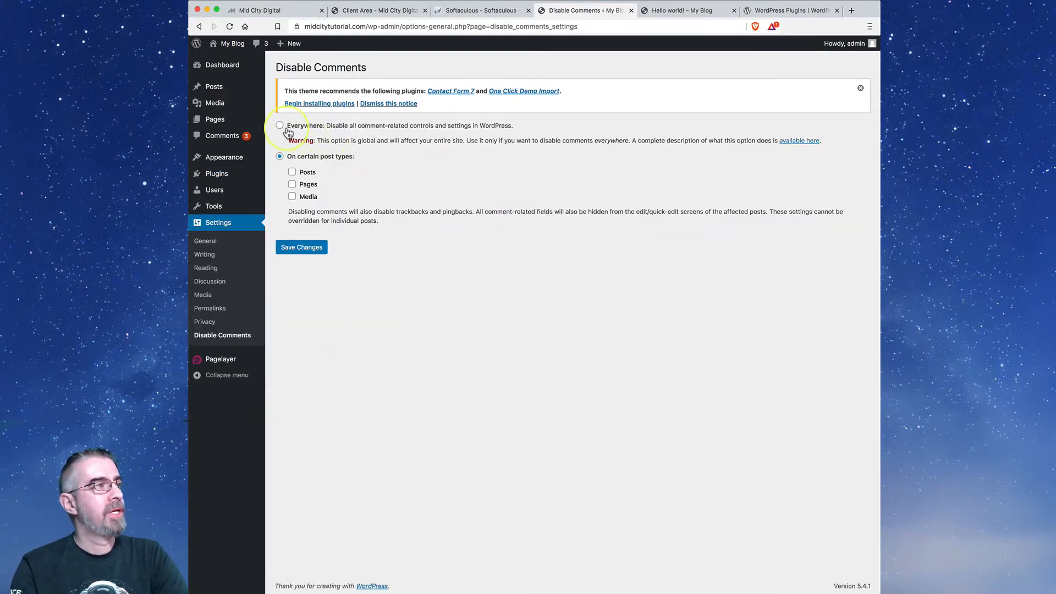
click(293, 185)
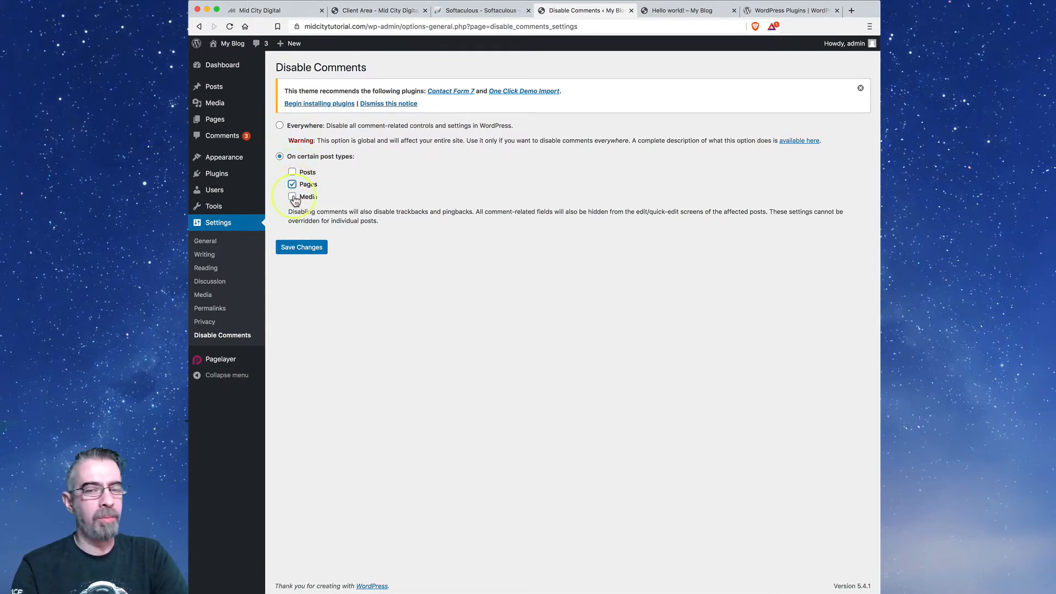
click(292, 197)
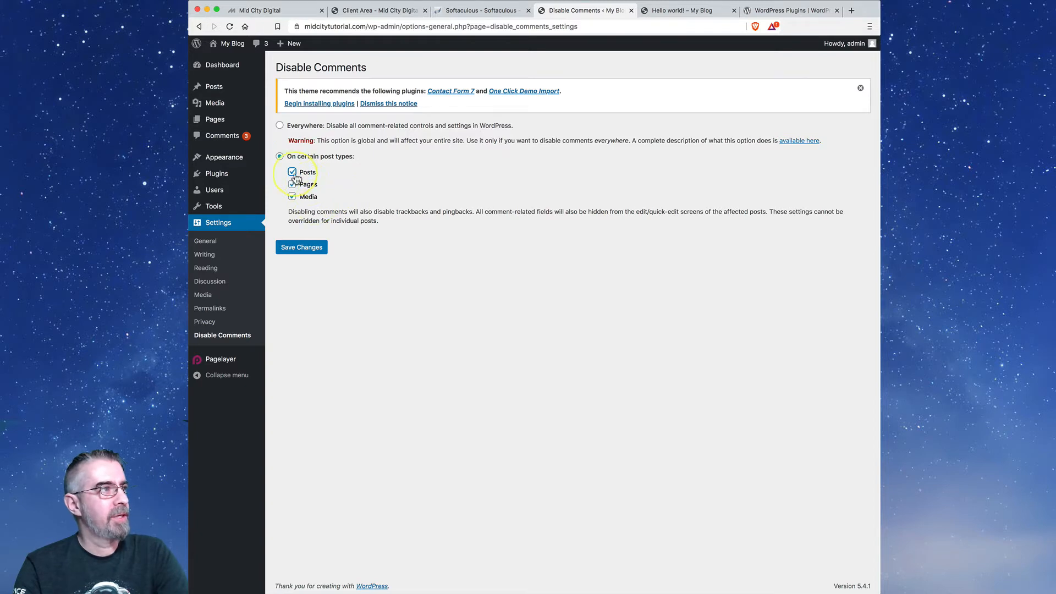
click(280, 125)
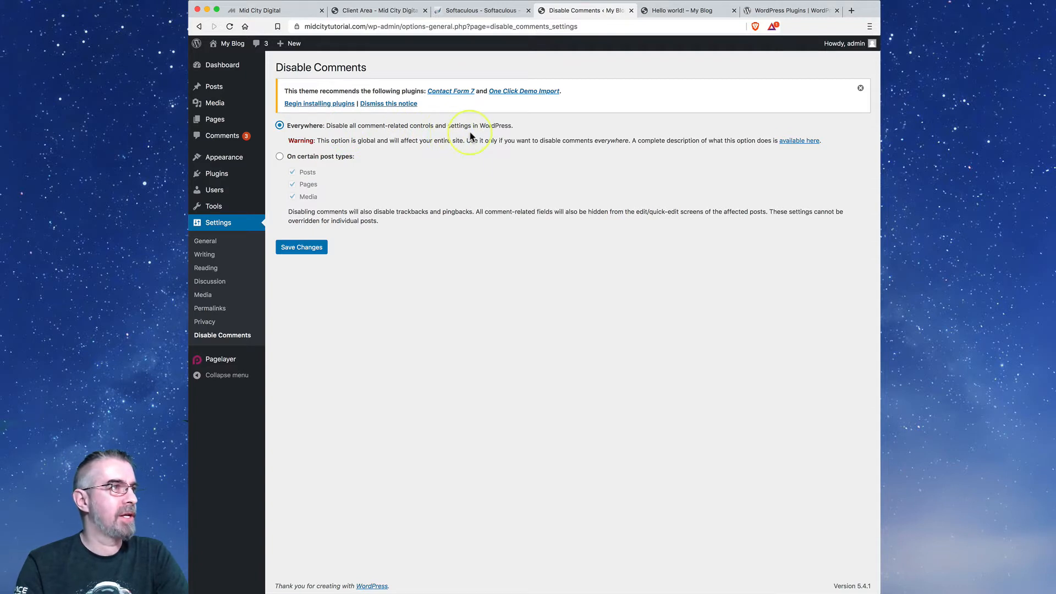
click(300, 247)
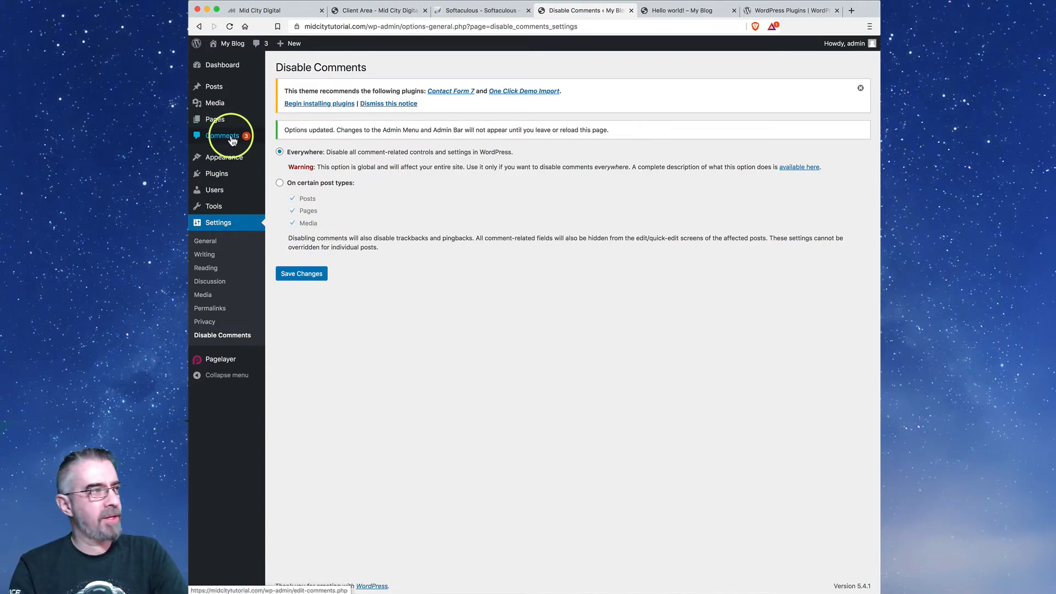
Check the admin Comments page, then return to the Disable Comments settings and check the admin navigation.
click(232, 140)
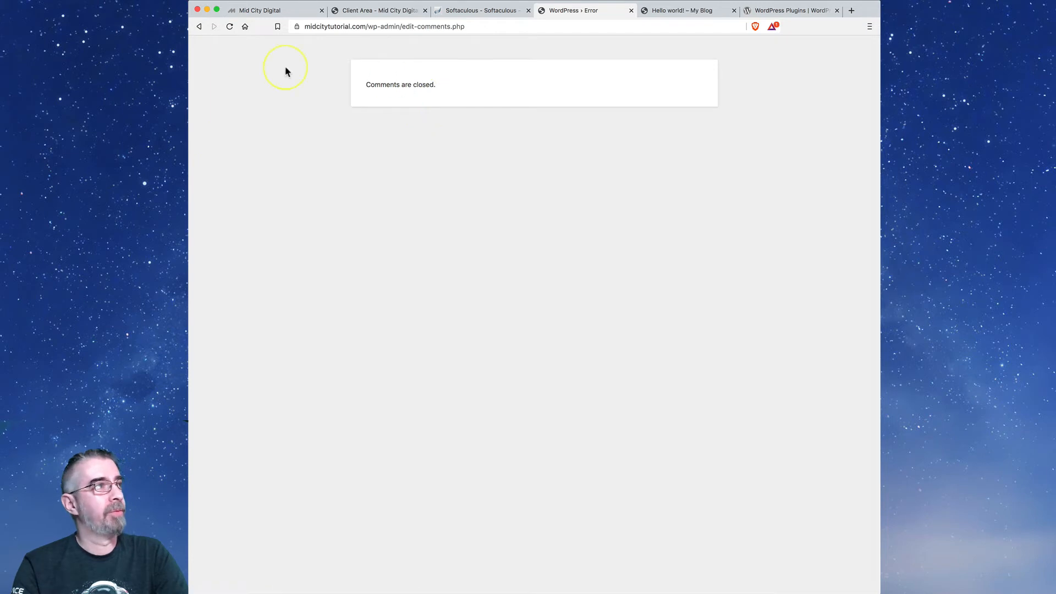
click(199, 27)
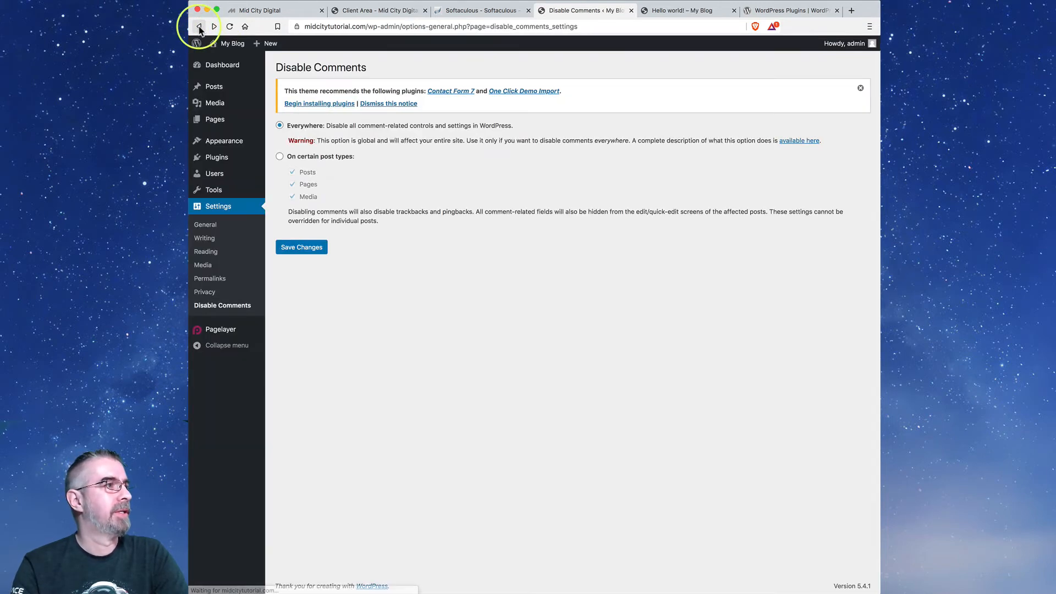
mouse_move(228, 137)
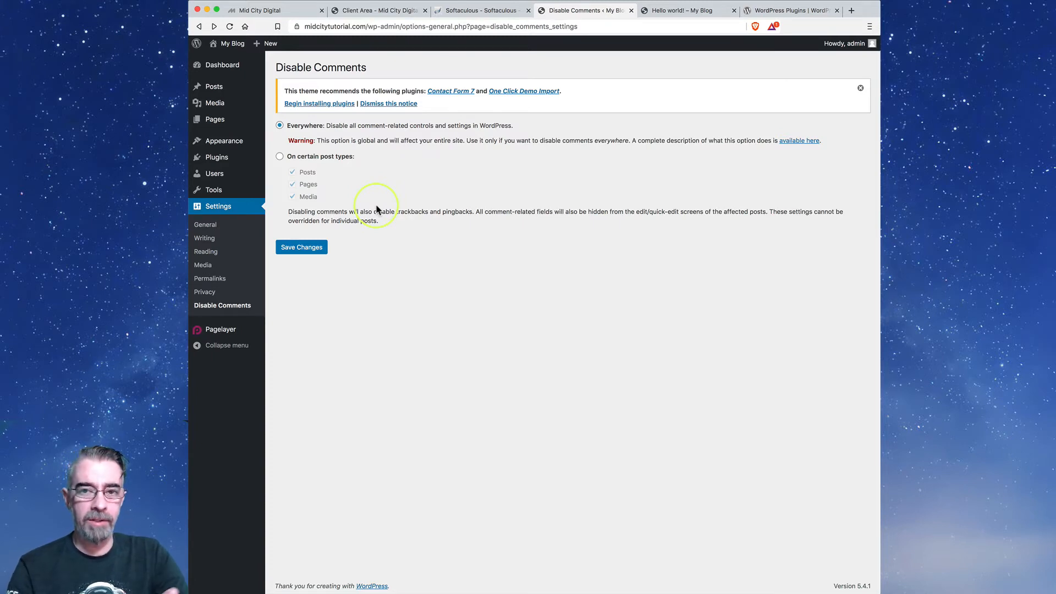
Reload the live Hello world! post and check its comments section.
click(686, 12)
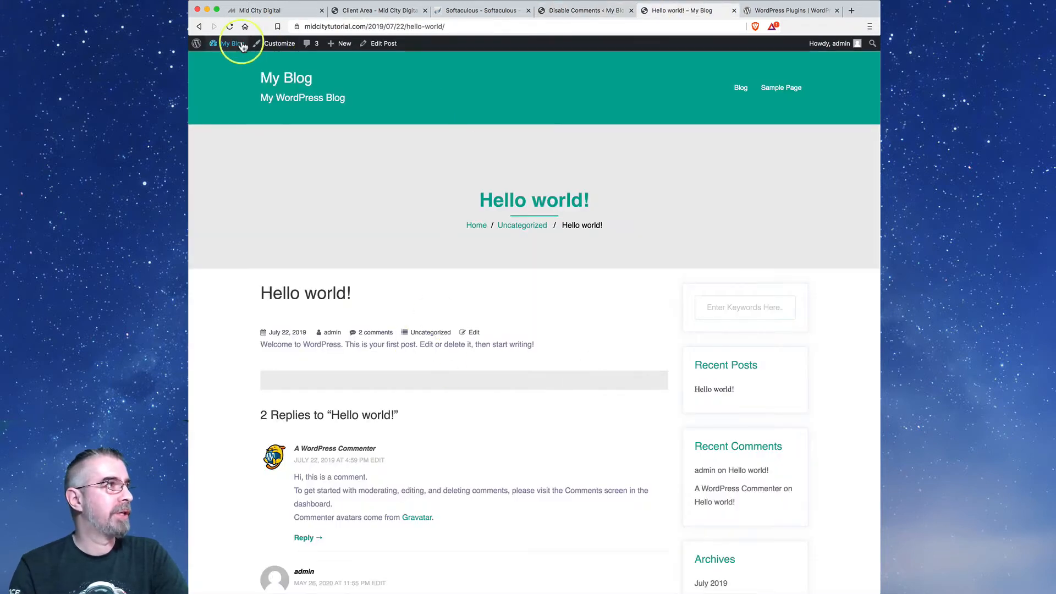
click(230, 26)
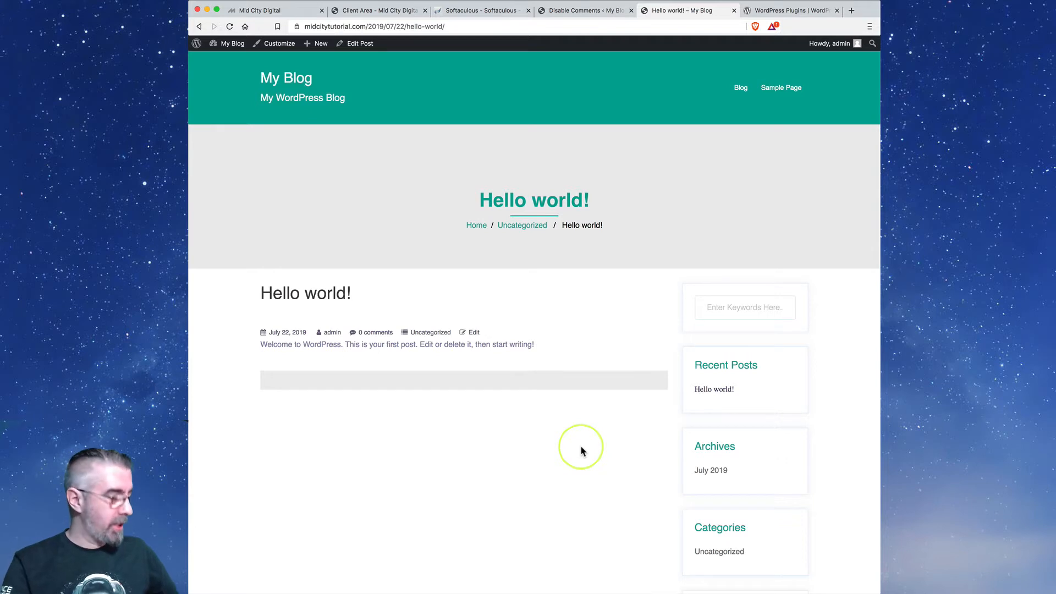
Go from the live site to adding new plugins in the admin, search for "Tiny MCE Advanced", and look through the results.
mouse_move(231, 44)
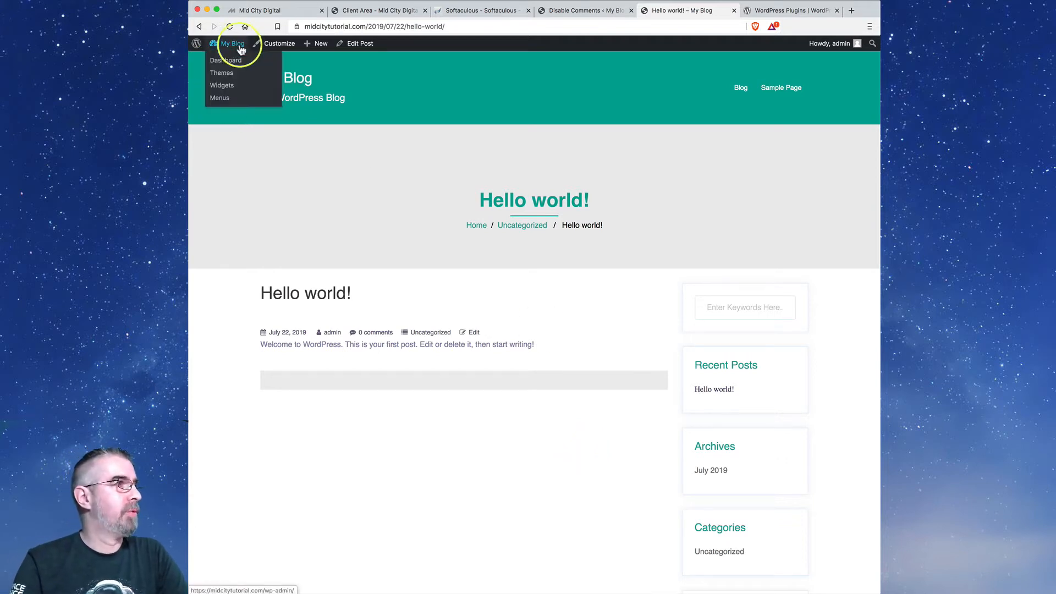
click(232, 61)
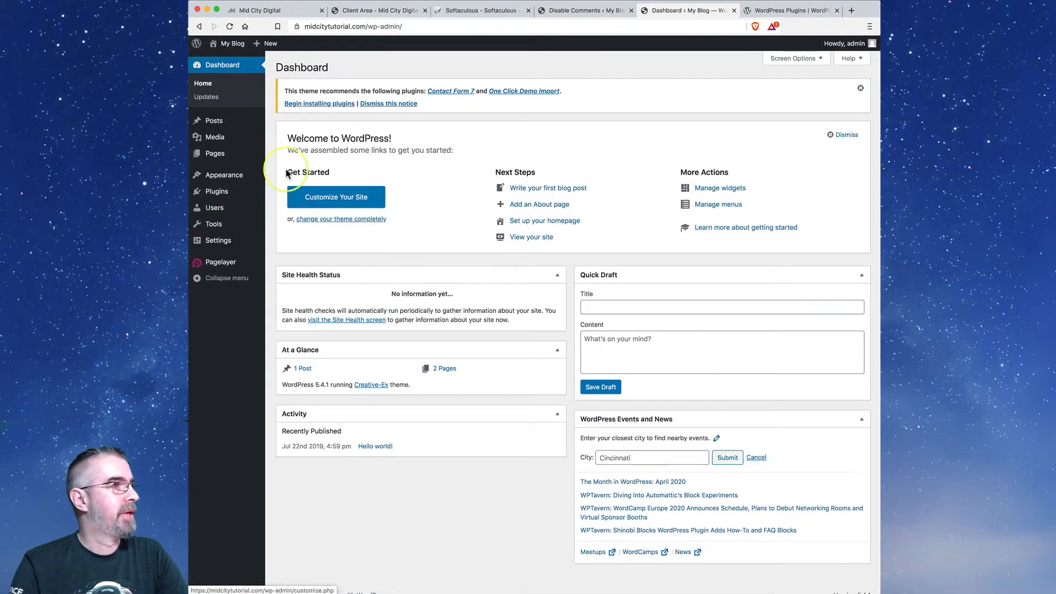
mouse_move(237, 174)
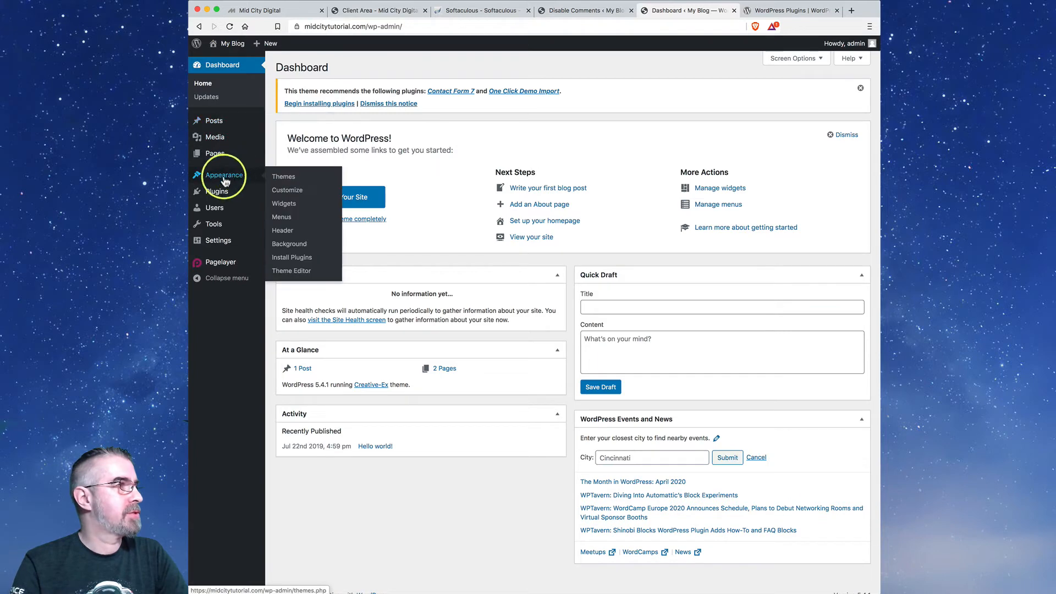
mouse_move(225, 196)
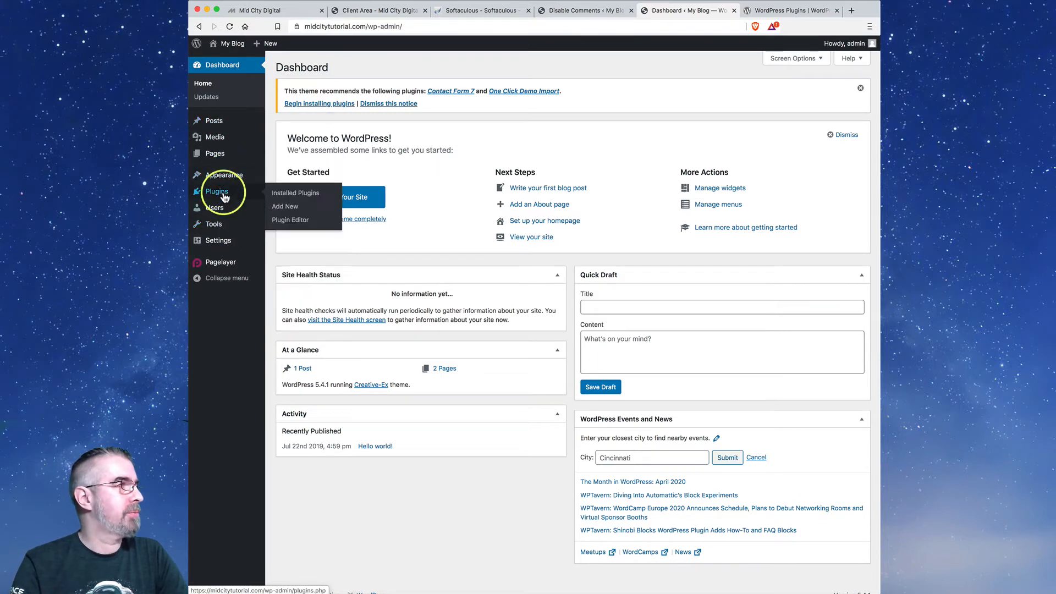
click(225, 197)
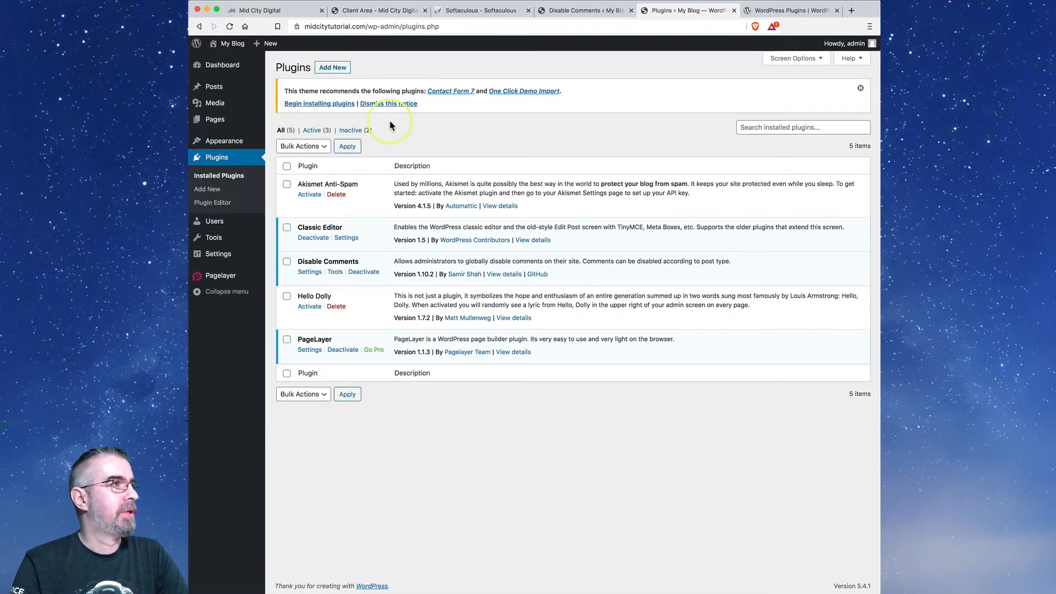
click(334, 68)
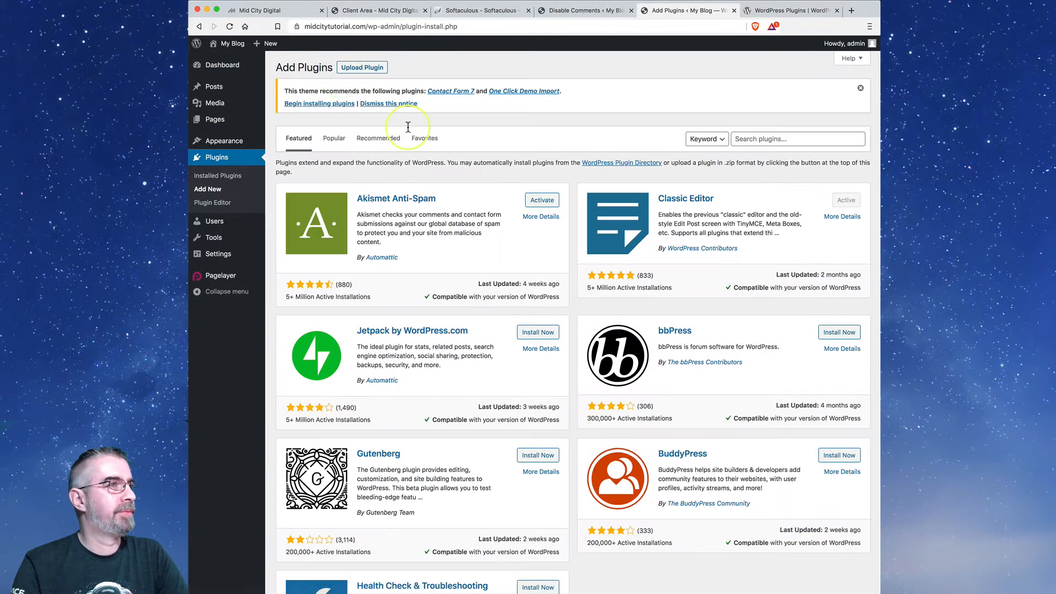
click(762, 138)
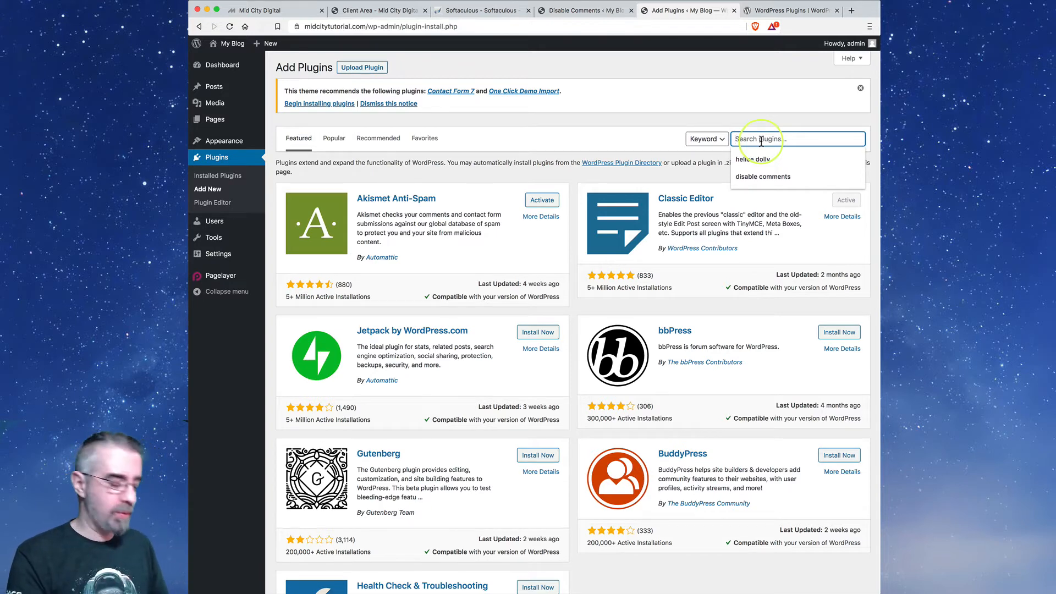
text(Tiny MCE Advanced)
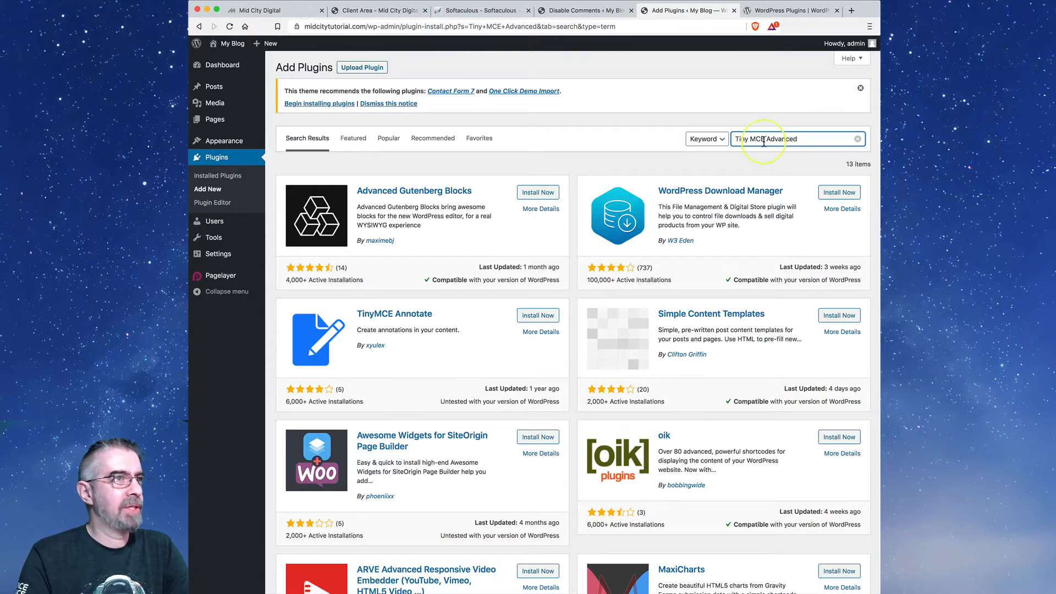
scroll(752, 177, down, 10)
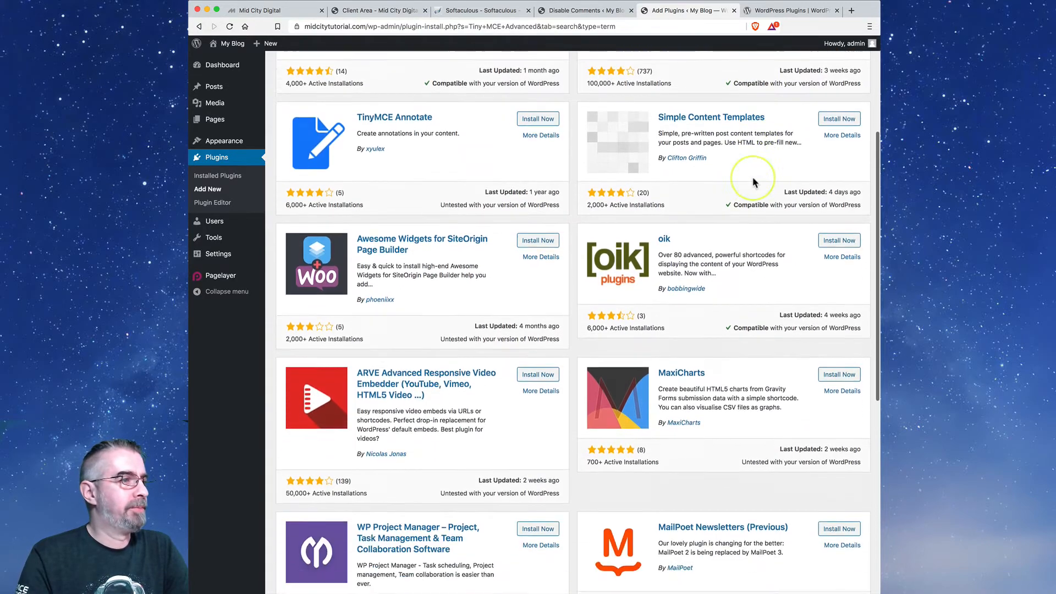
scroll(752, 176, up, 10)
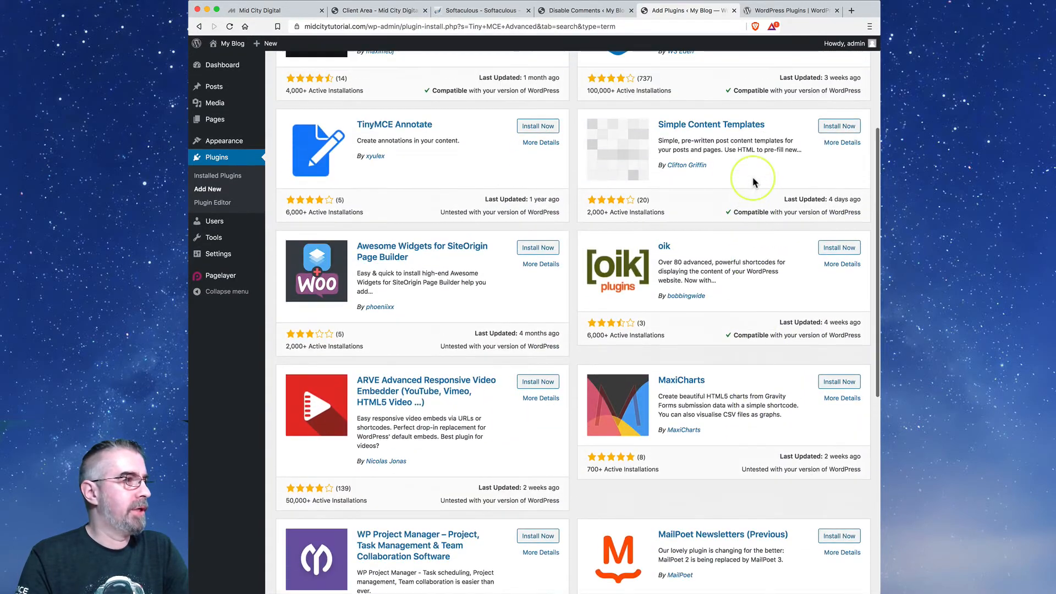
scroll(752, 176, up, 2)
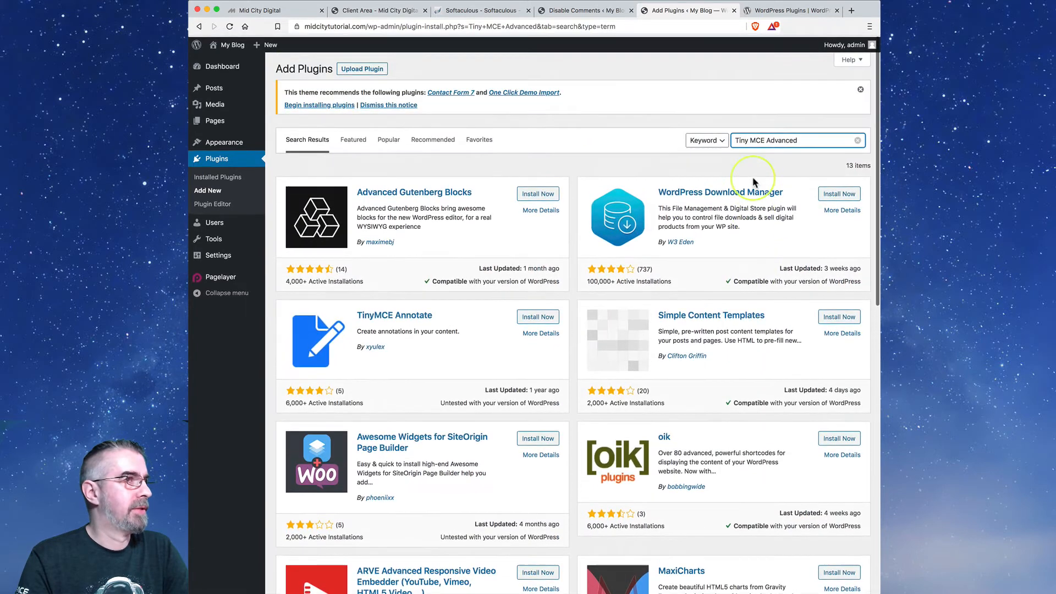
Shorten the plugin search to "Tiny MCE" and look through the results for the TinyMCE Advanced plugin.
click(802, 136)
key(BackSpace)
key(BackSpace)
key(BackSpace)
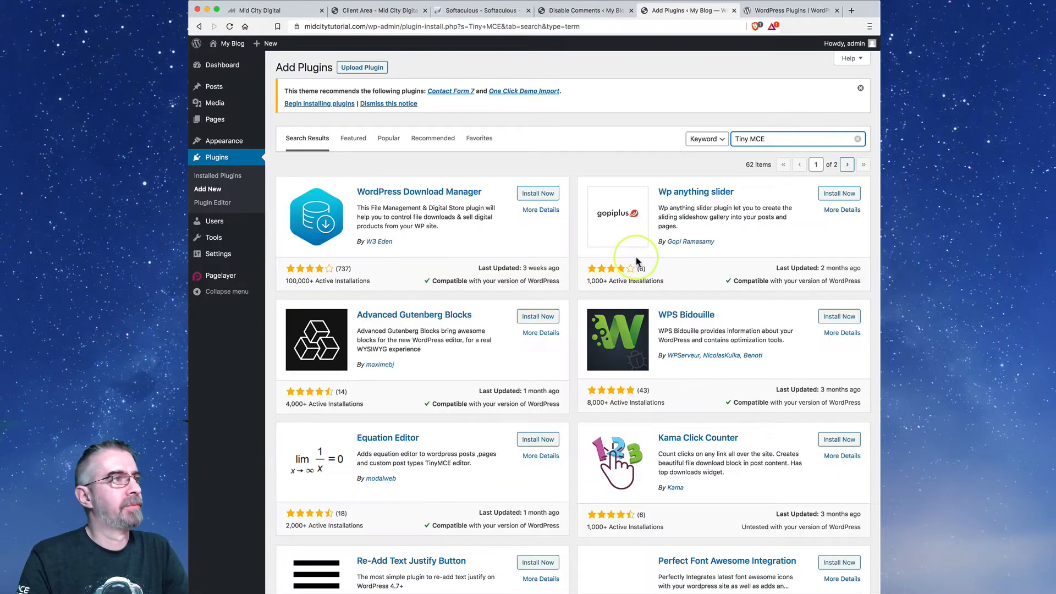
scroll(637, 254, down, 6)
scroll(638, 254, down, 9)
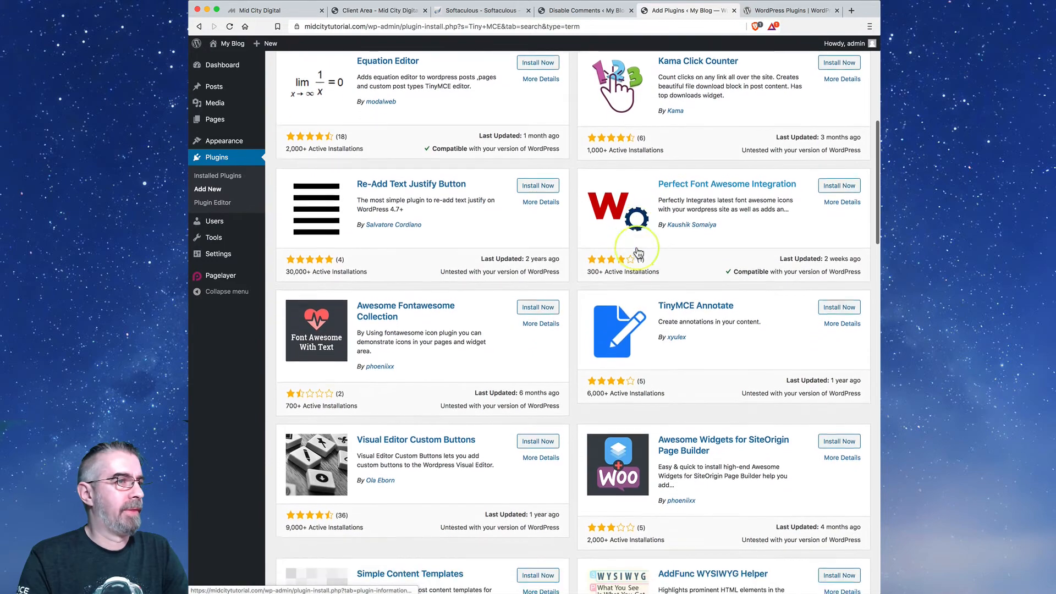
scroll(638, 252, down, 10)
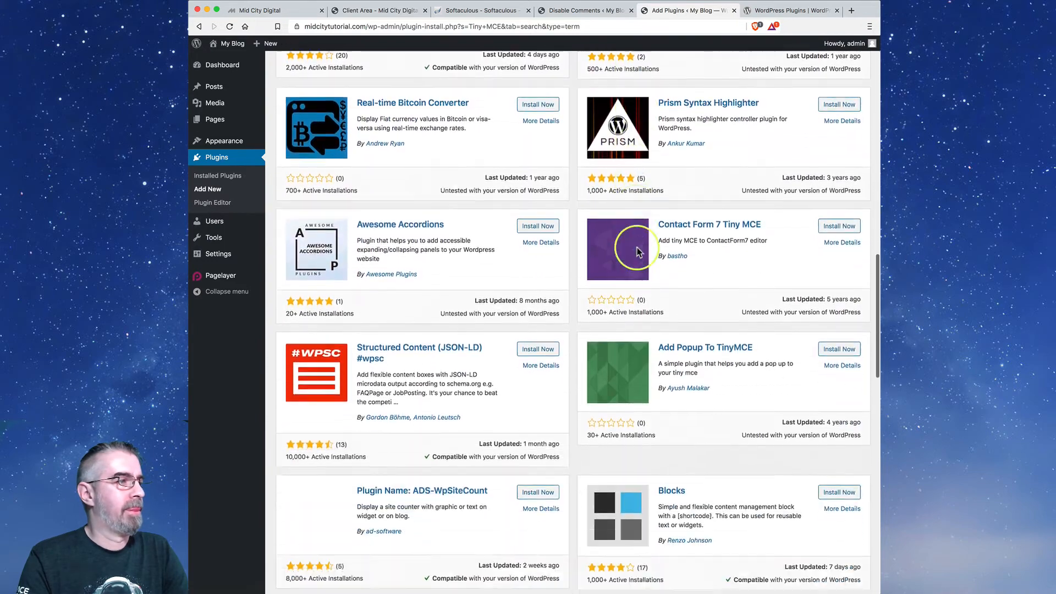
scroll(638, 252, down, 9)
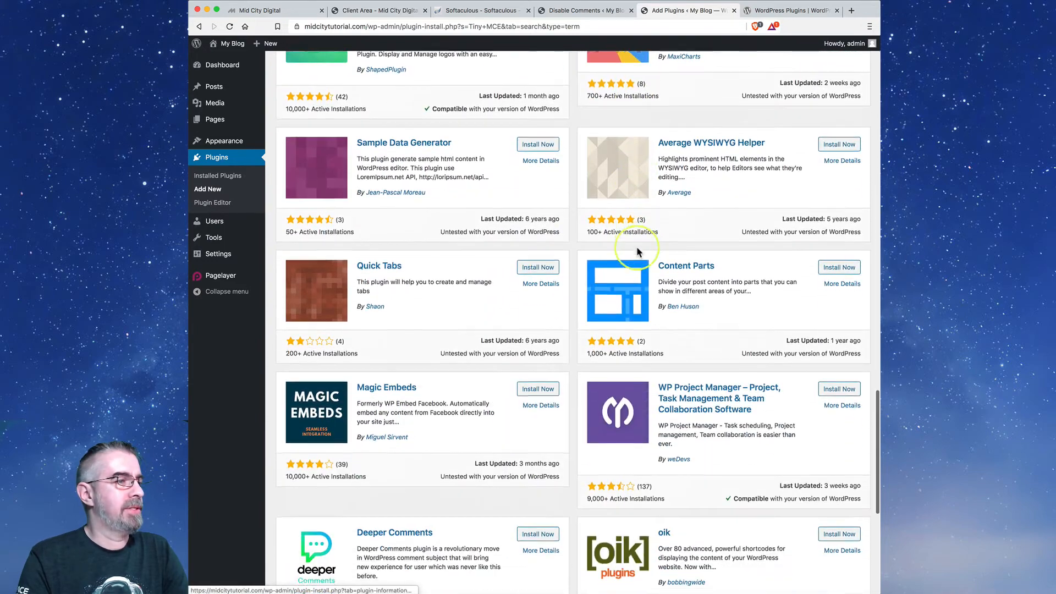
scroll(638, 252, up, 20)
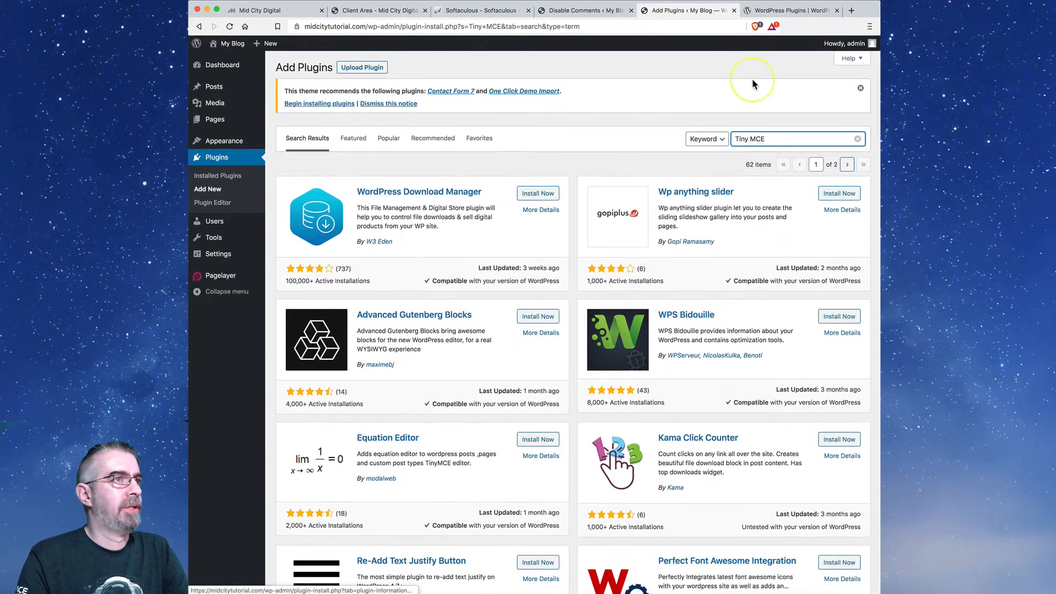
Correct the plugin search term to "TinyMCE", written as one word.
click(750, 139)
key(BackSpace)
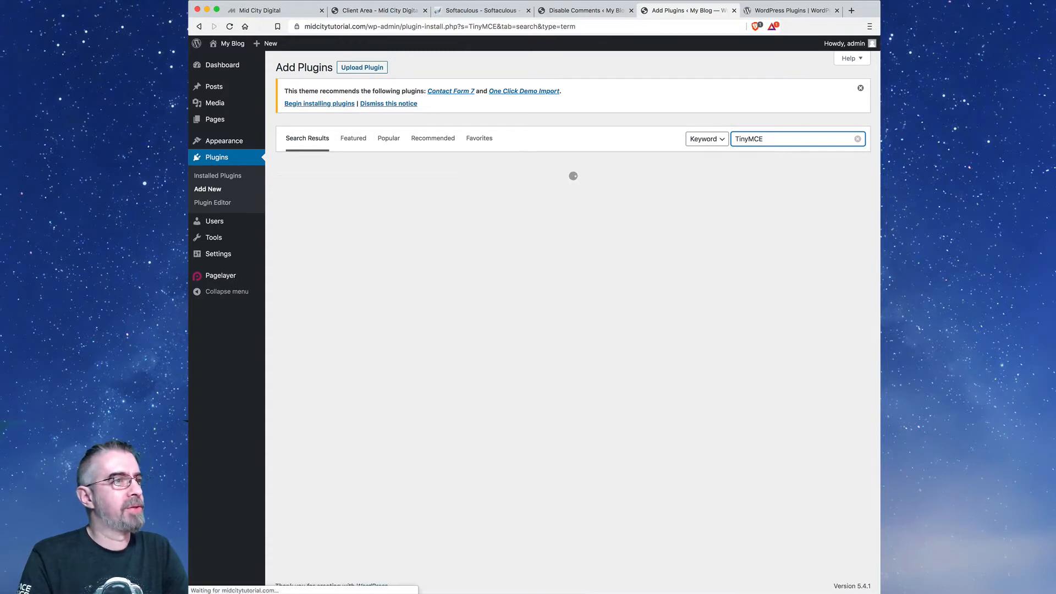
click(801, 161)
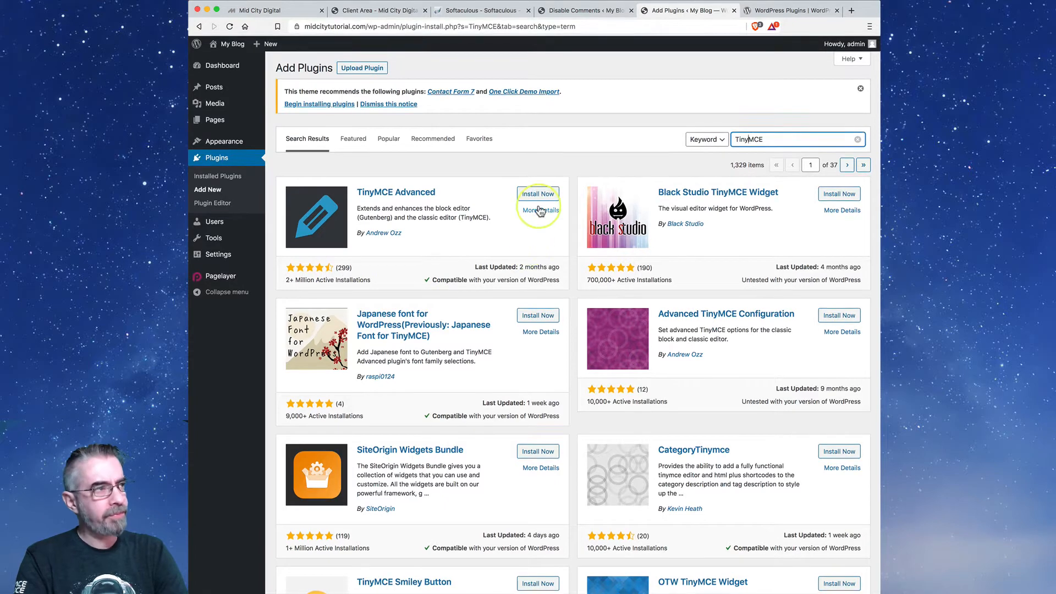
Examine the TinyMCE Advanced plugin's details, including its reviews, screenshots and description, and close them.
click(540, 213)
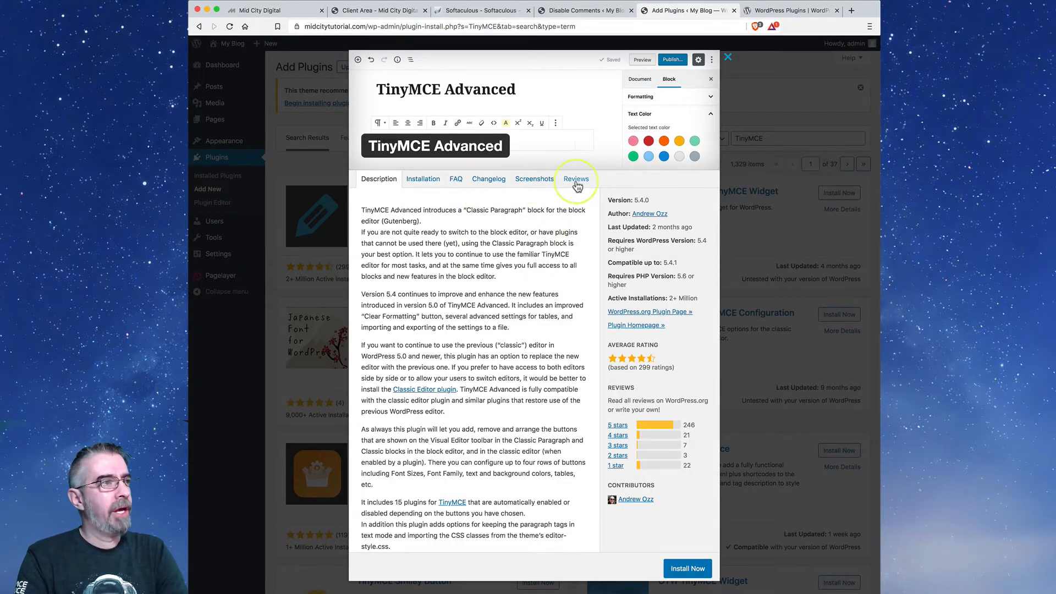
click(576, 181)
scroll(546, 314, down, 3)
scroll(539, 247, up, 3)
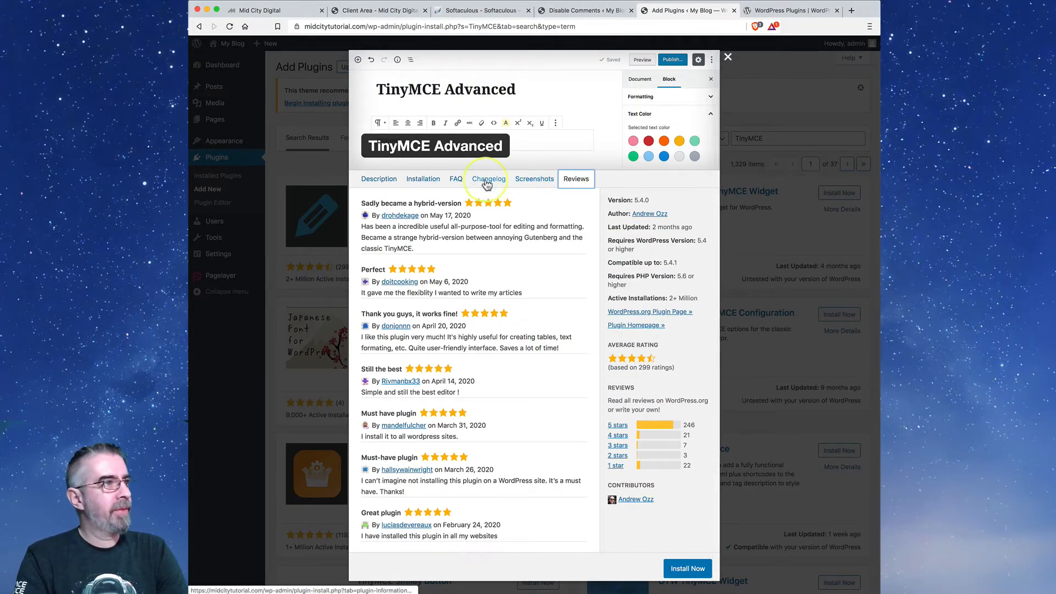
click(537, 181)
scroll(504, 299, down, 5)
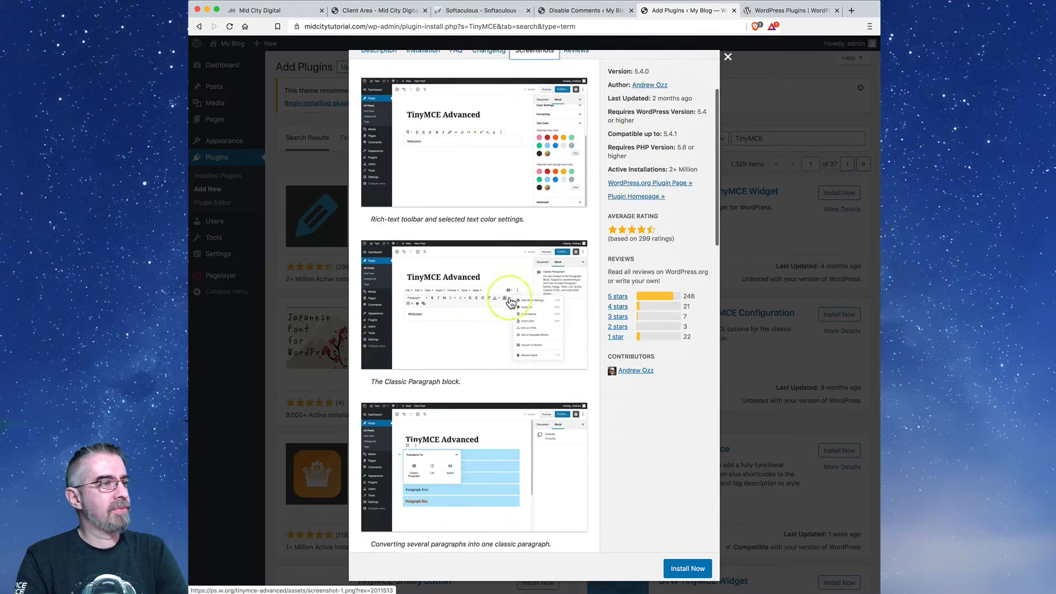
scroll(510, 303, up, 5)
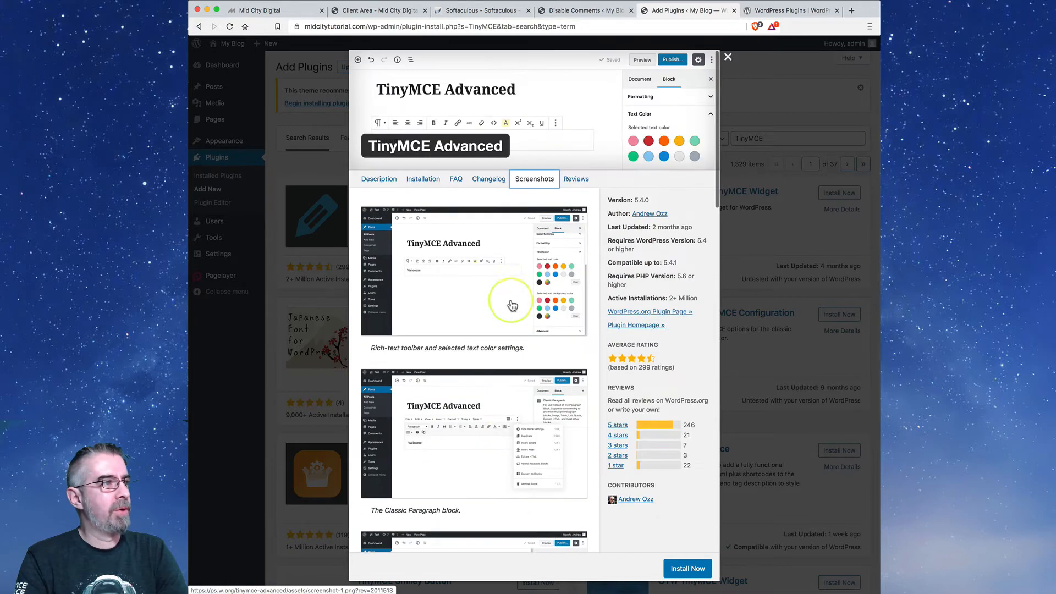
click(420, 180)
click(372, 183)
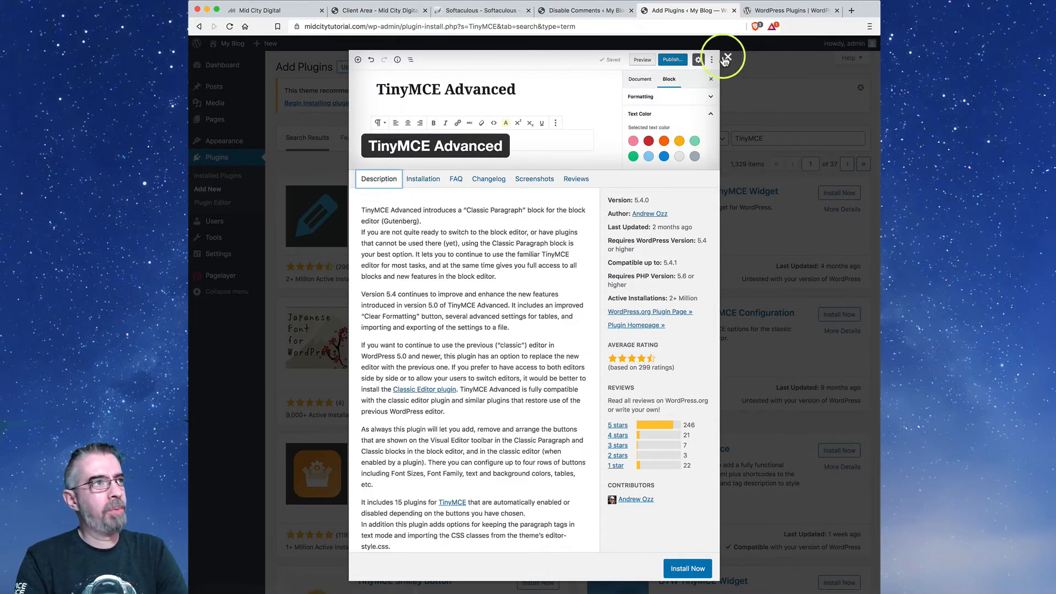
click(727, 57)
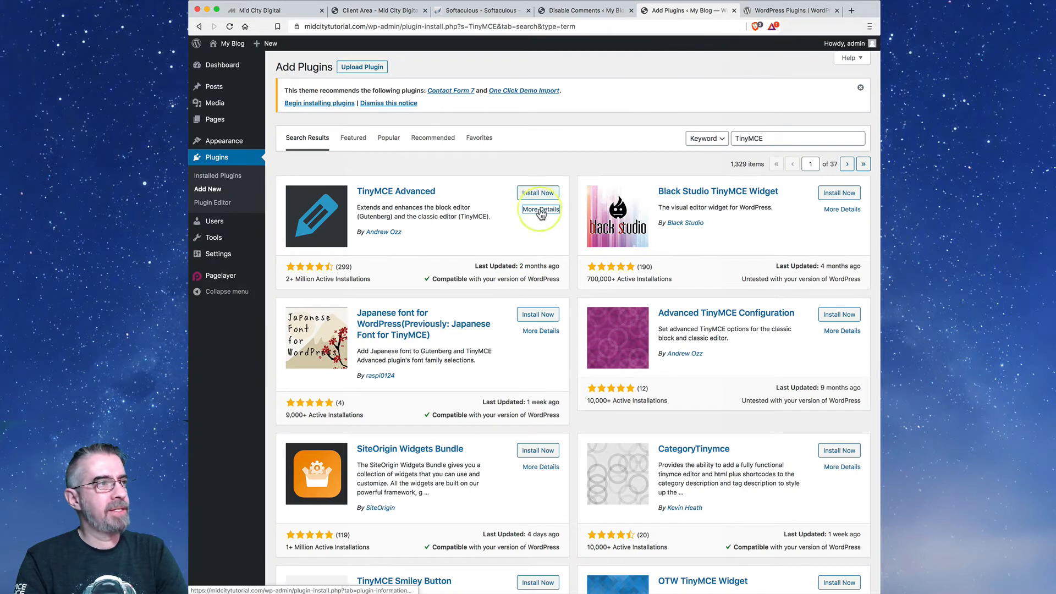
Install and activate the TinyMCE Advanced plugin, then deactivate it again in the installed plugins list.
click(528, 193)
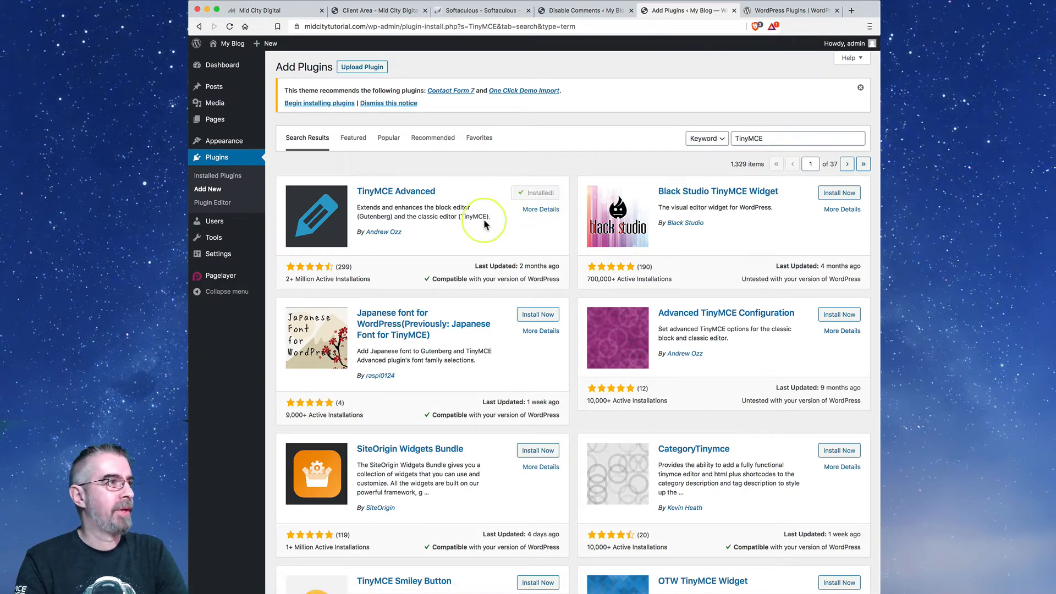
click(542, 193)
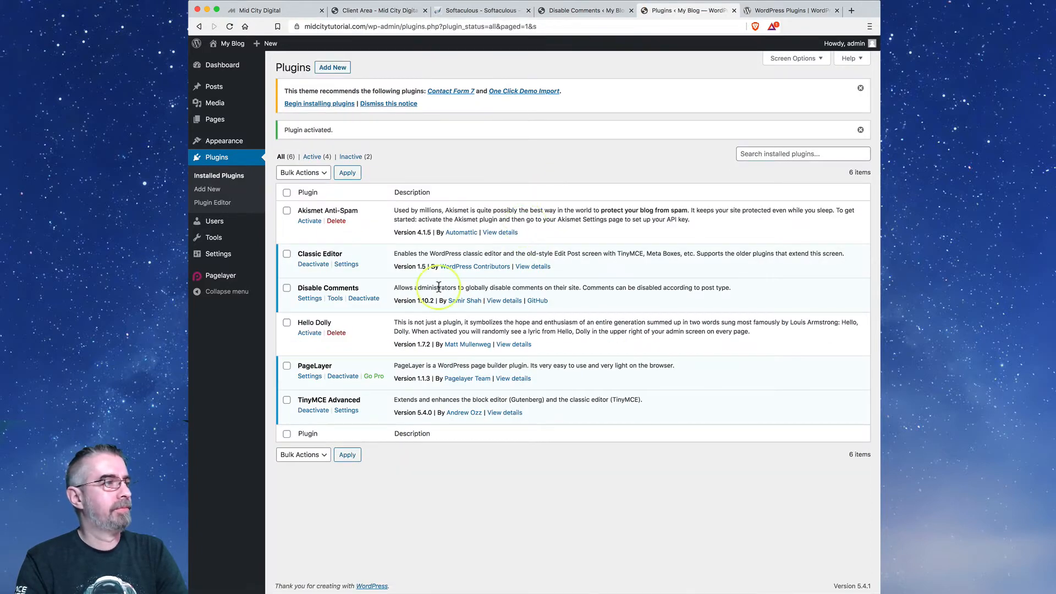
click(314, 410)
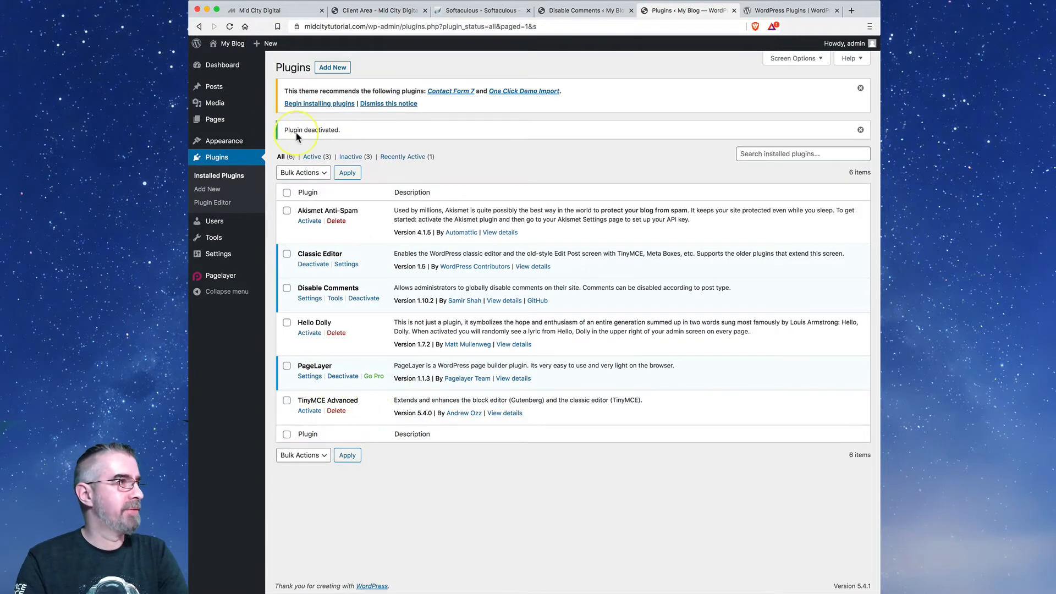
In the Disable Comments browser tab, open the Sample Page for editing and expand the editor toolbar to examine its default formatting options.
mouse_move(220, 87)
click(578, 10)
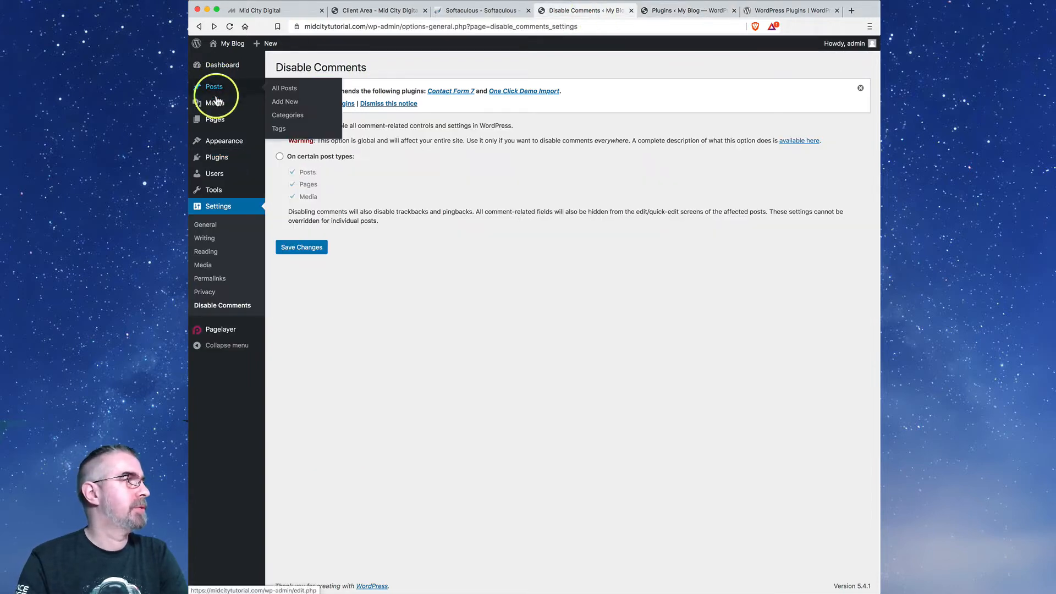
mouse_move(214, 117)
click(290, 123)
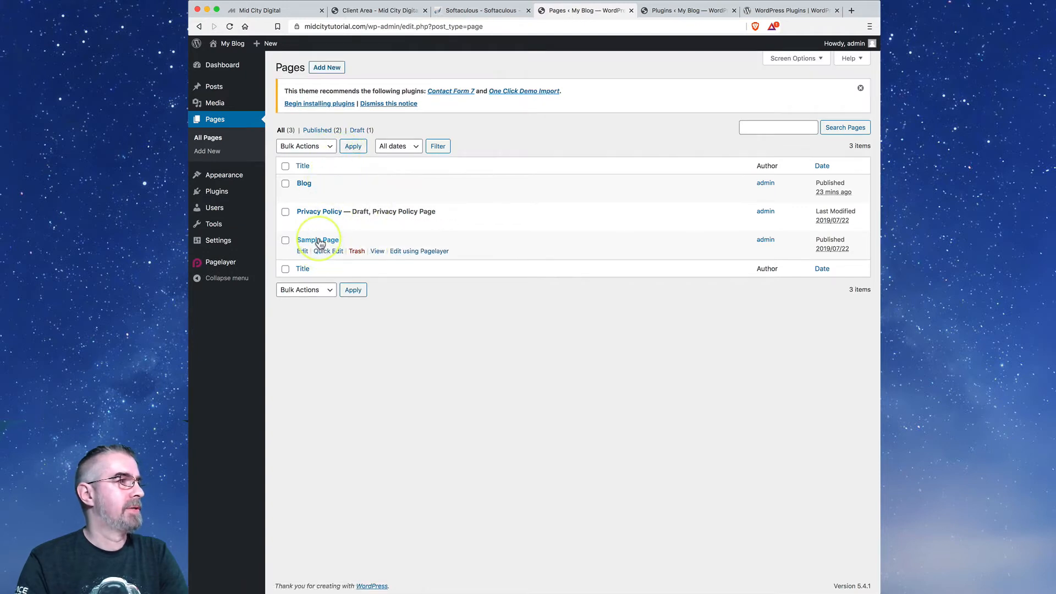
click(319, 241)
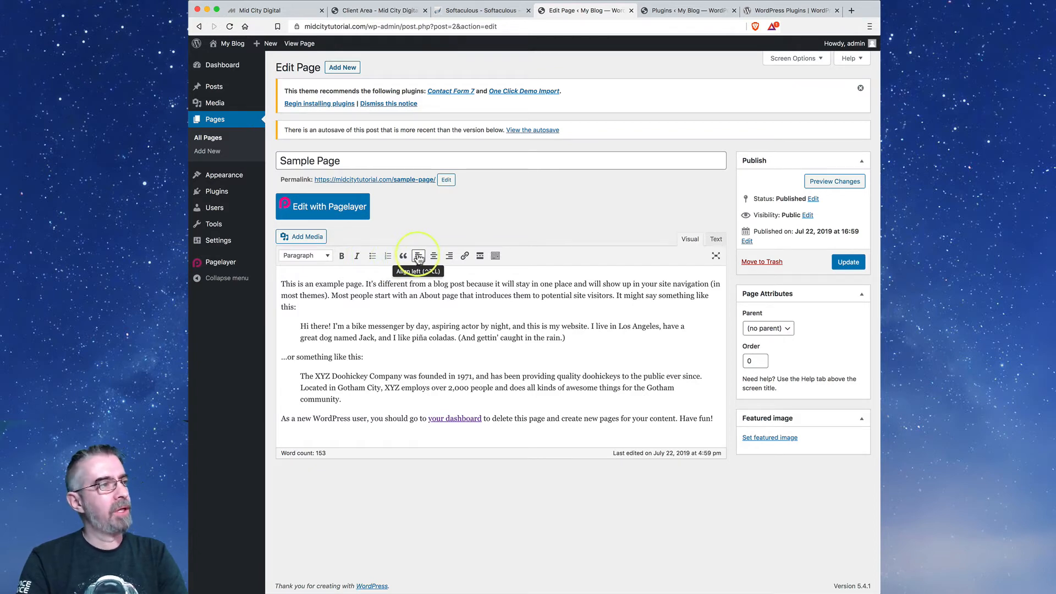
click(495, 256)
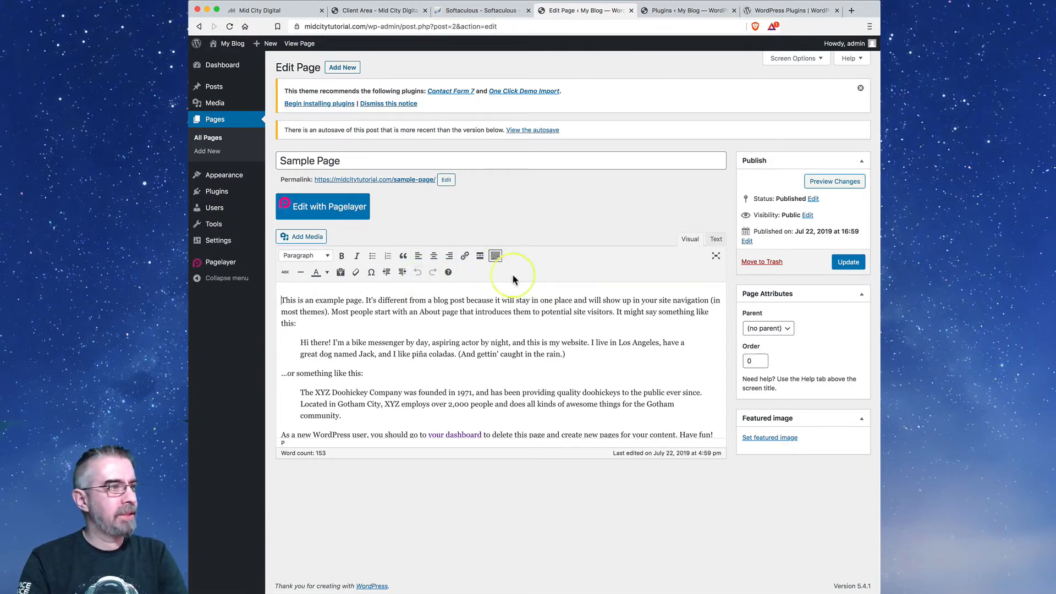
click(496, 274)
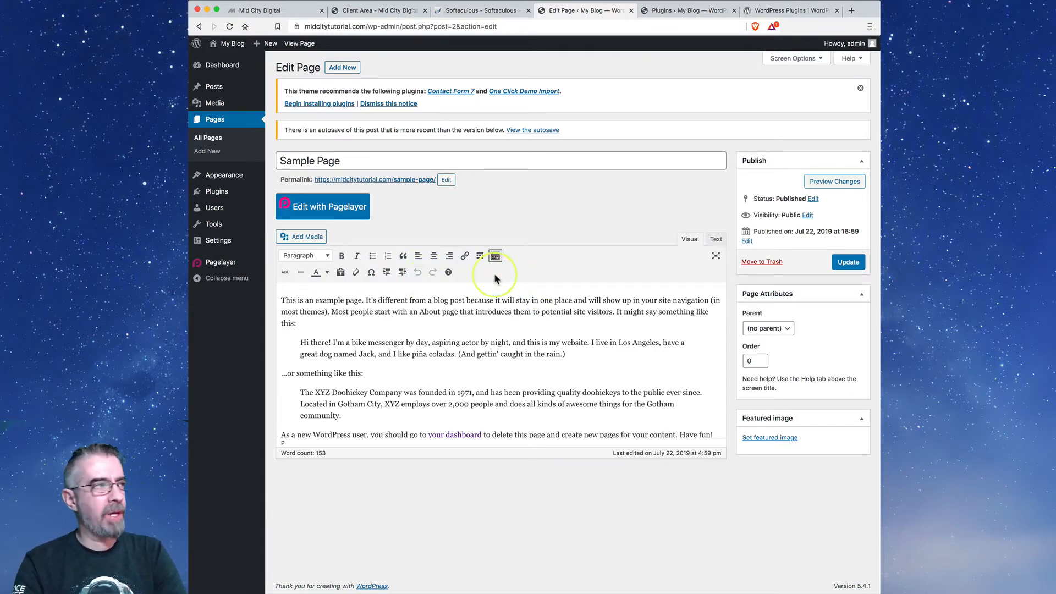
Activate the TinyMCE Advanced plugin in the installed plugins list and reload the Sample Page editor.
click(674, 11)
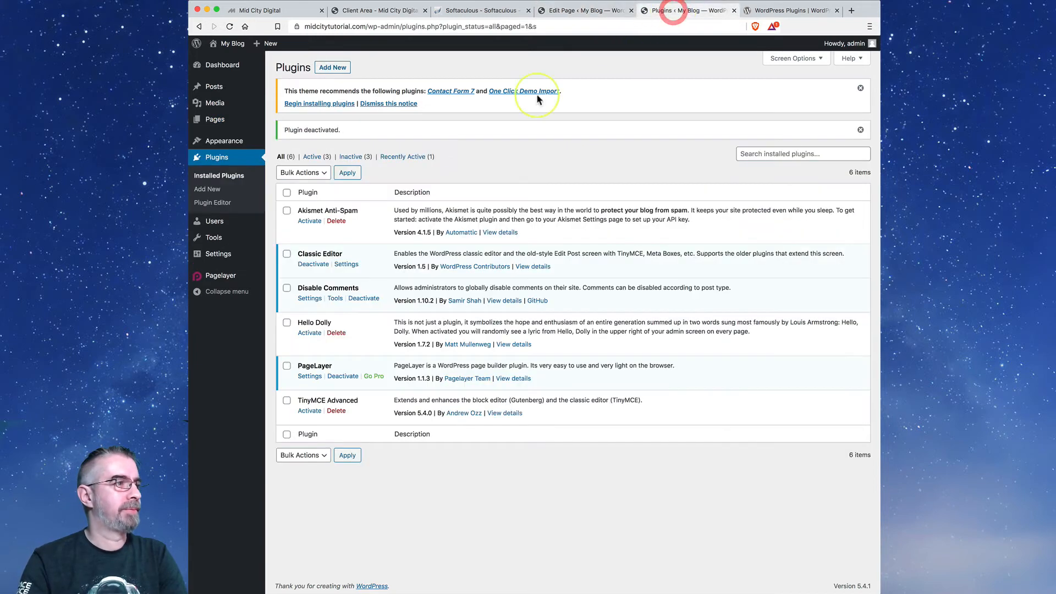
click(306, 416)
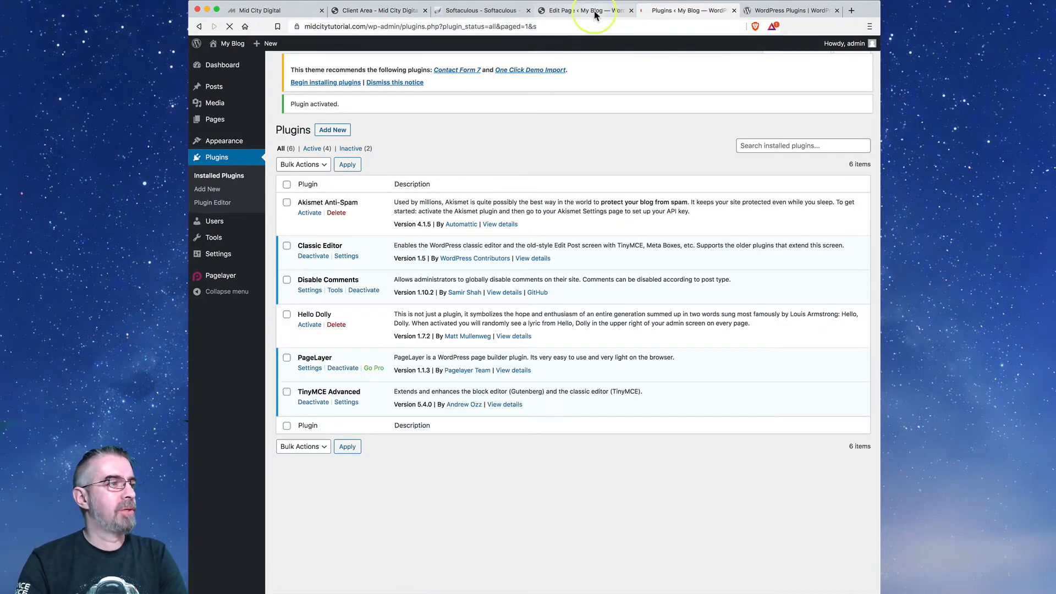
click(598, 11)
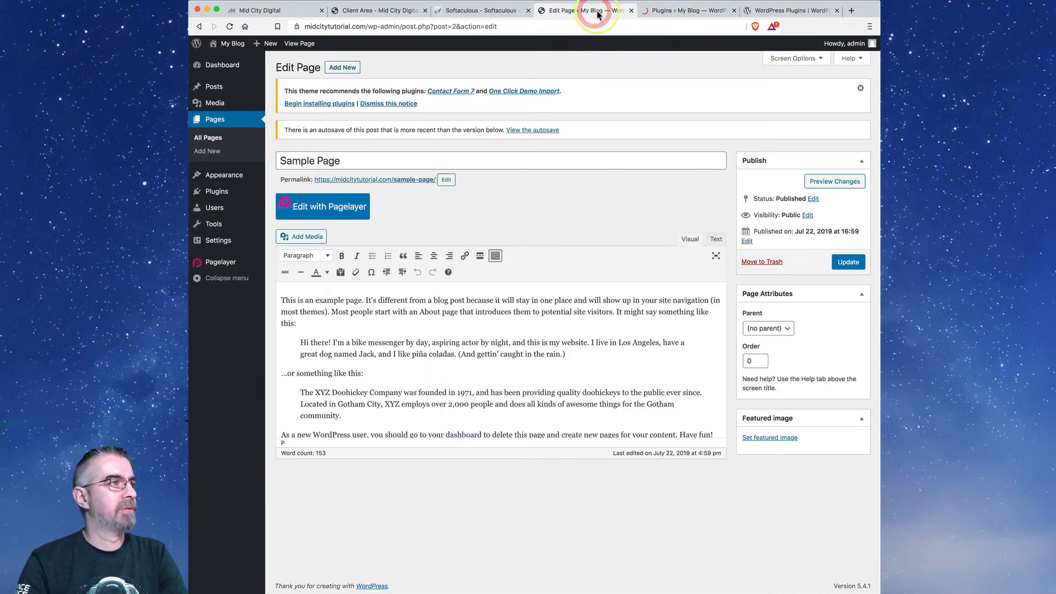
click(230, 27)
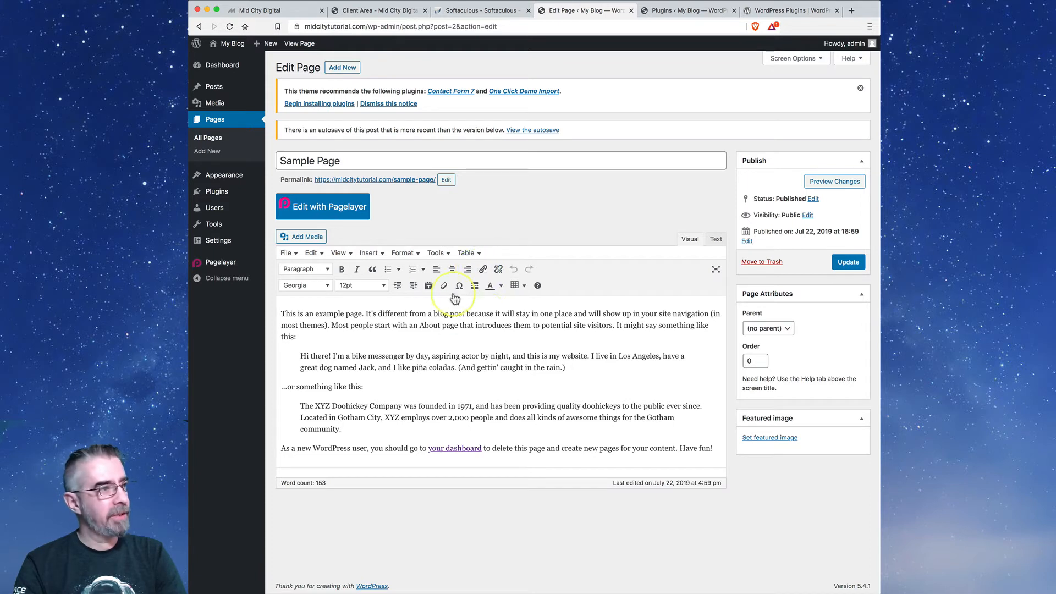
drag(494, 313, 461, 312)
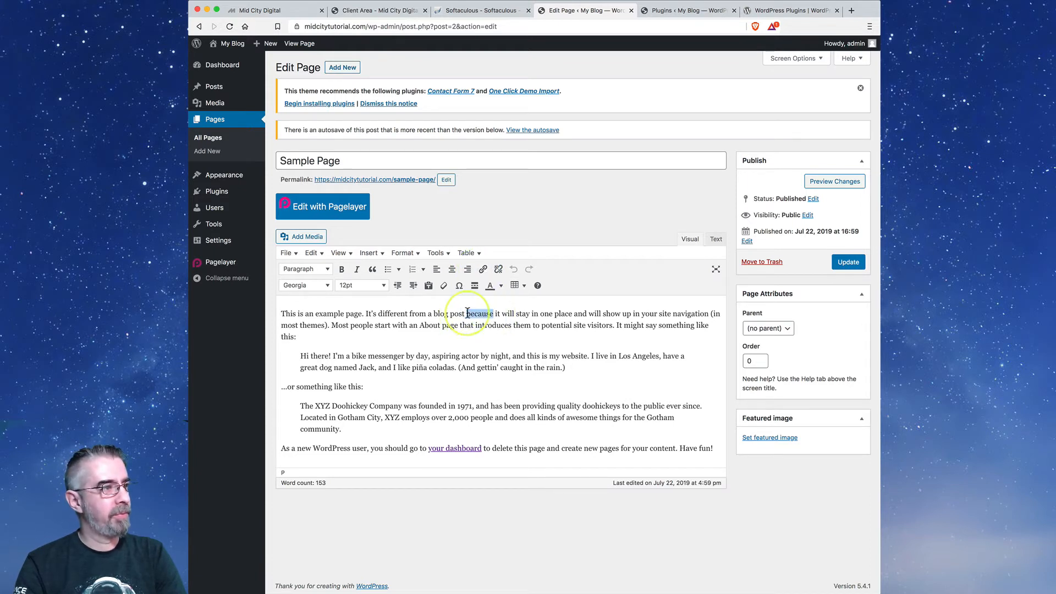
click(483, 269)
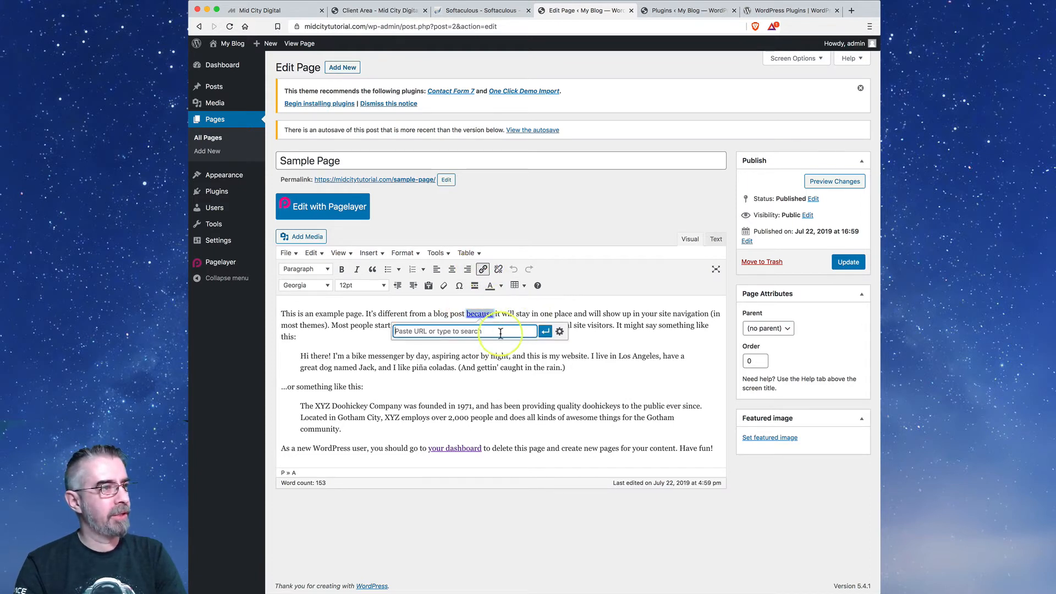
text(www.sample.com)
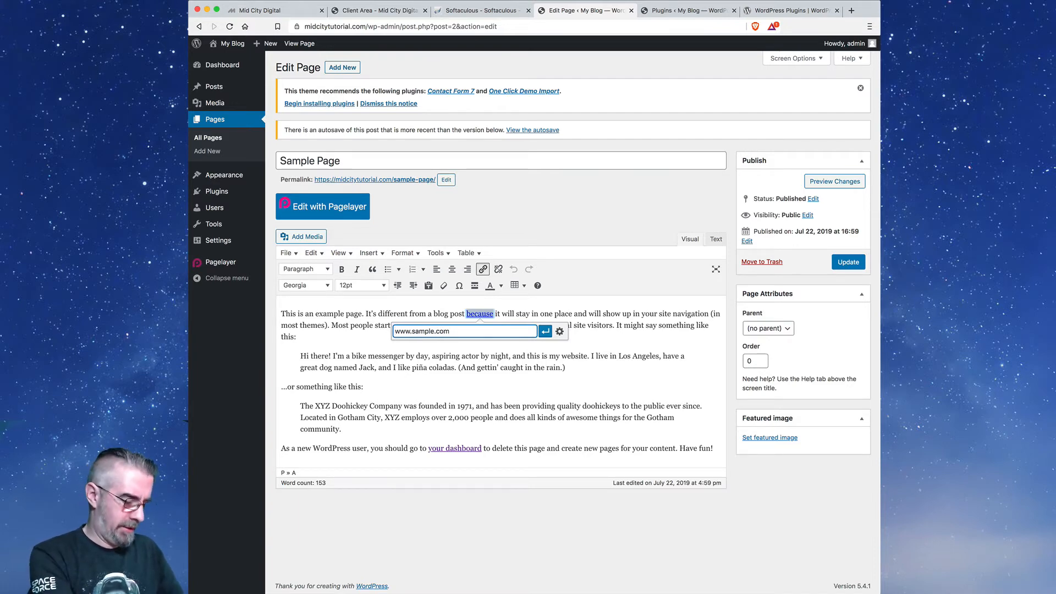
text(https://)
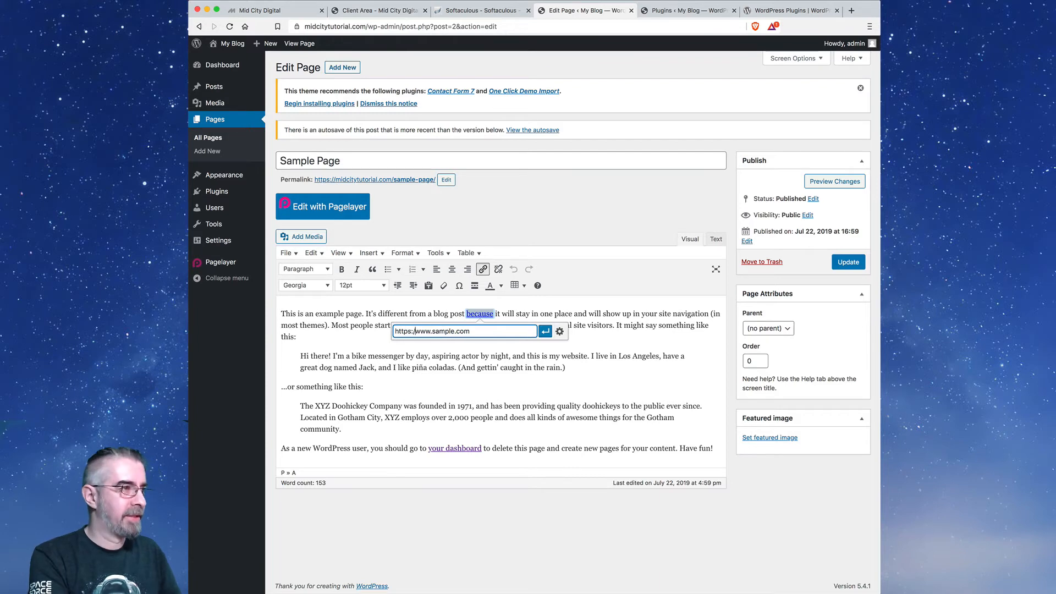
click(544, 334)
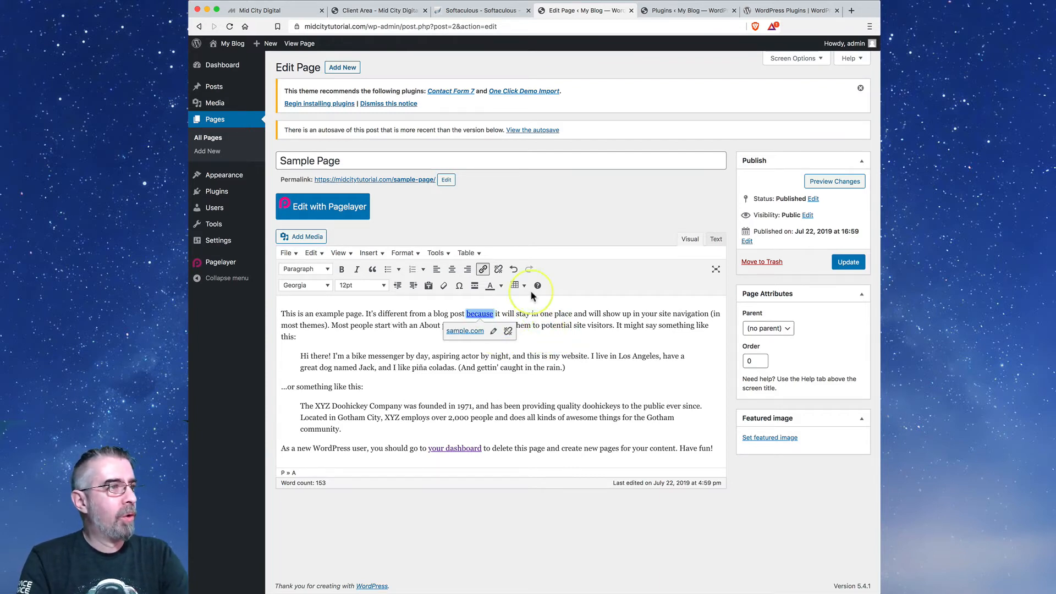
click(498, 270)
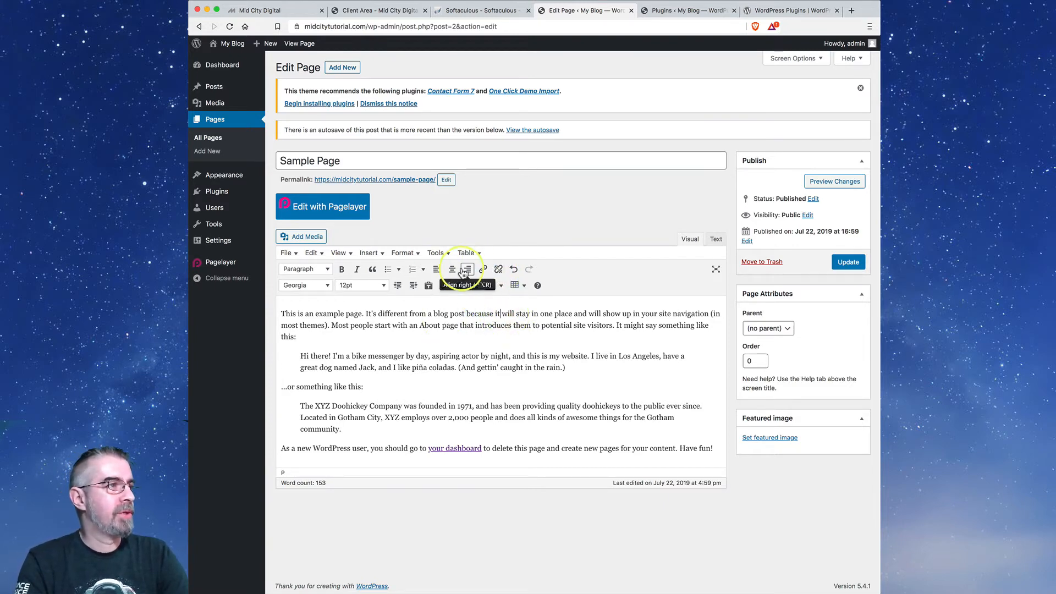
Insert a table with three columns and three rows after "because it" in the first paragraph and try its top-row cells.
click(525, 288)
mouse_move(531, 306)
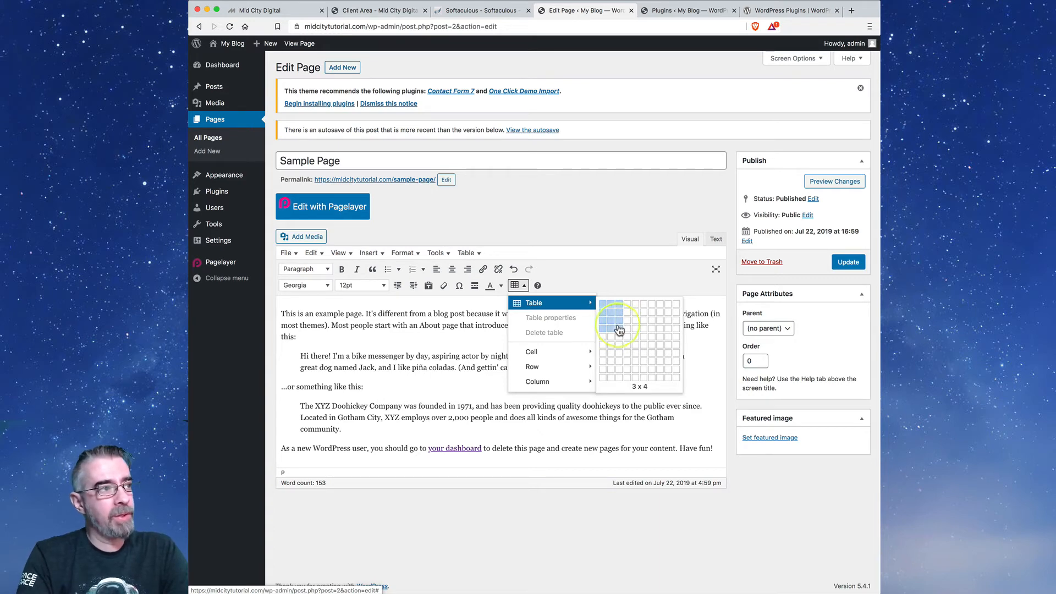
click(620, 325)
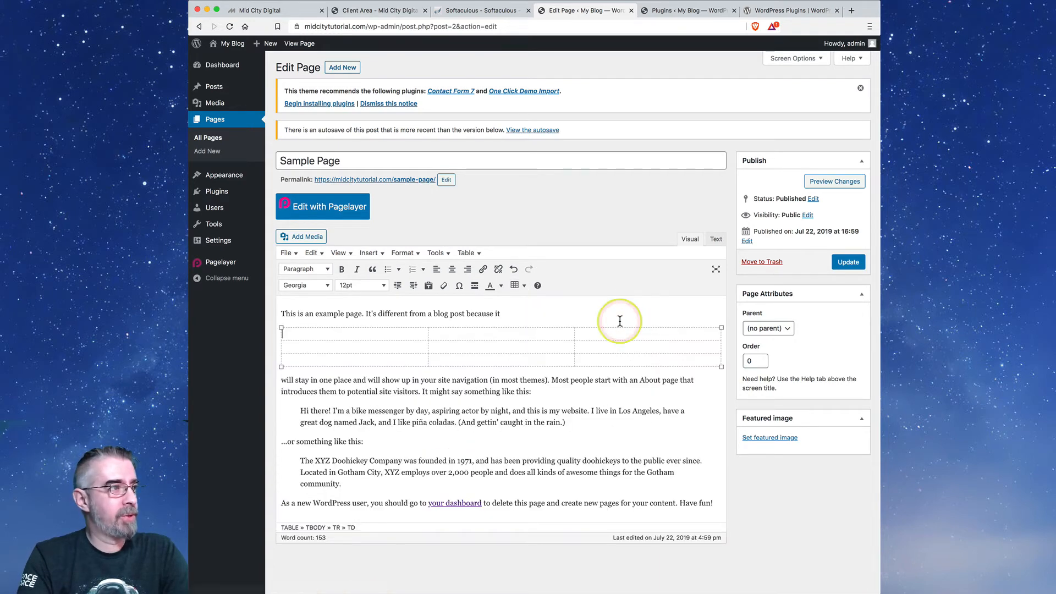
click(334, 332)
click(492, 333)
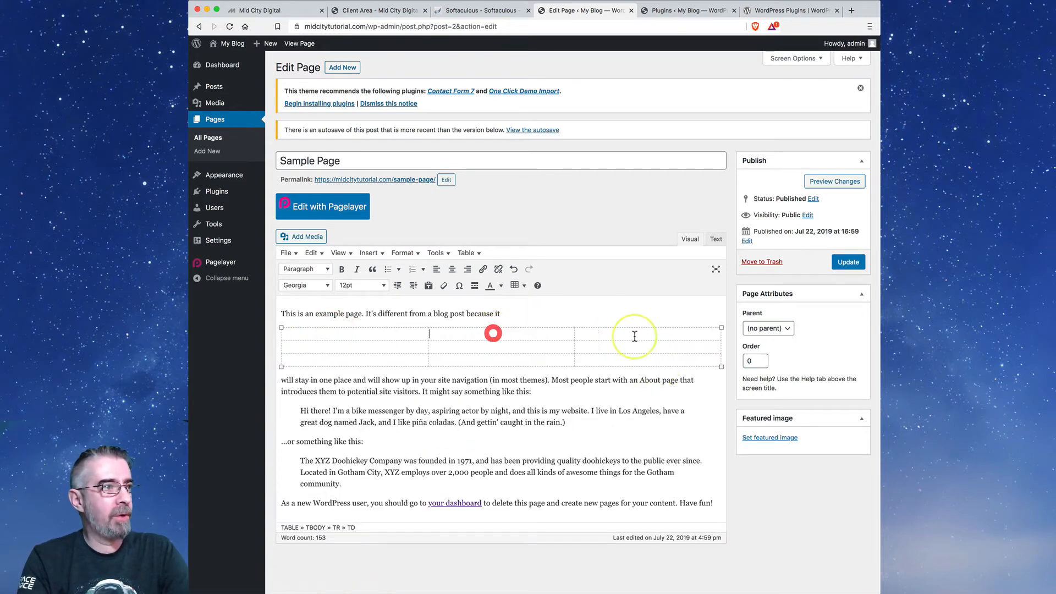
click(636, 336)
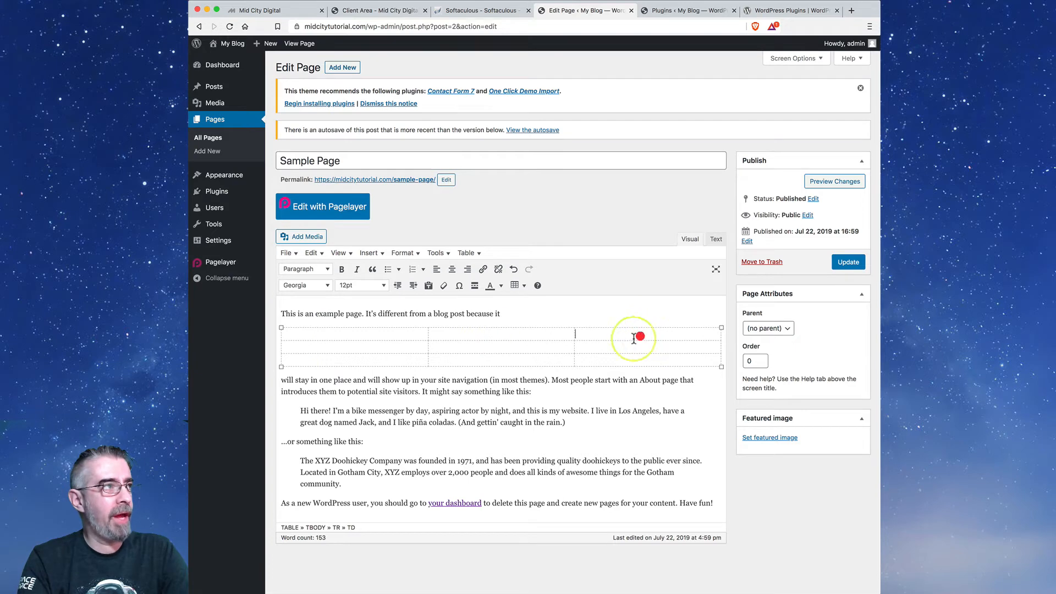
In the plugins browser tab, open the TinyMCE Advanced settings and show the Classic Editor toolbar configuration.
click(681, 11)
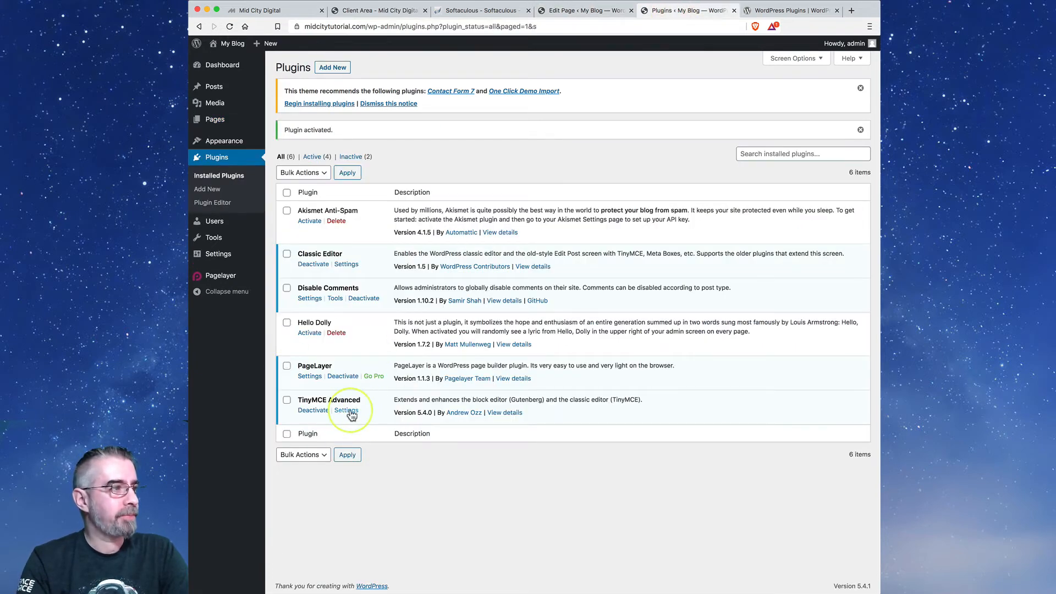
mouse_move(220, 252)
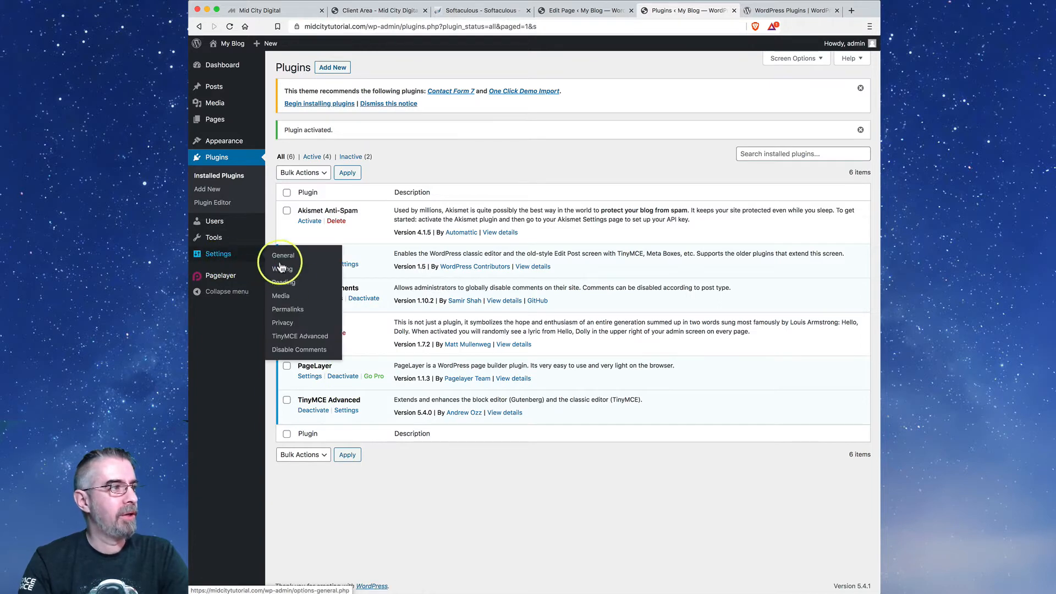
click(302, 338)
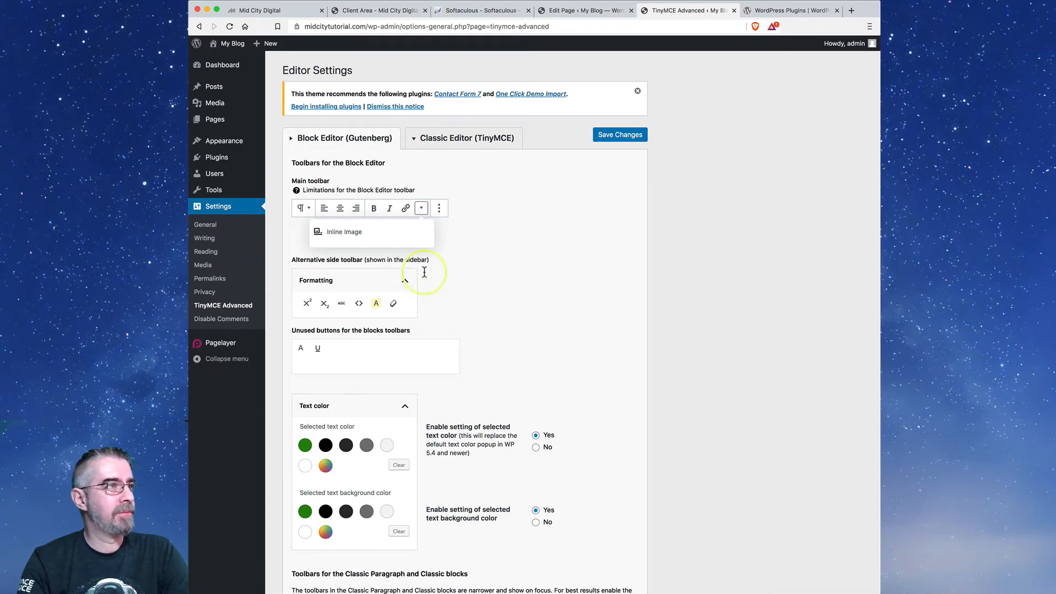
click(464, 139)
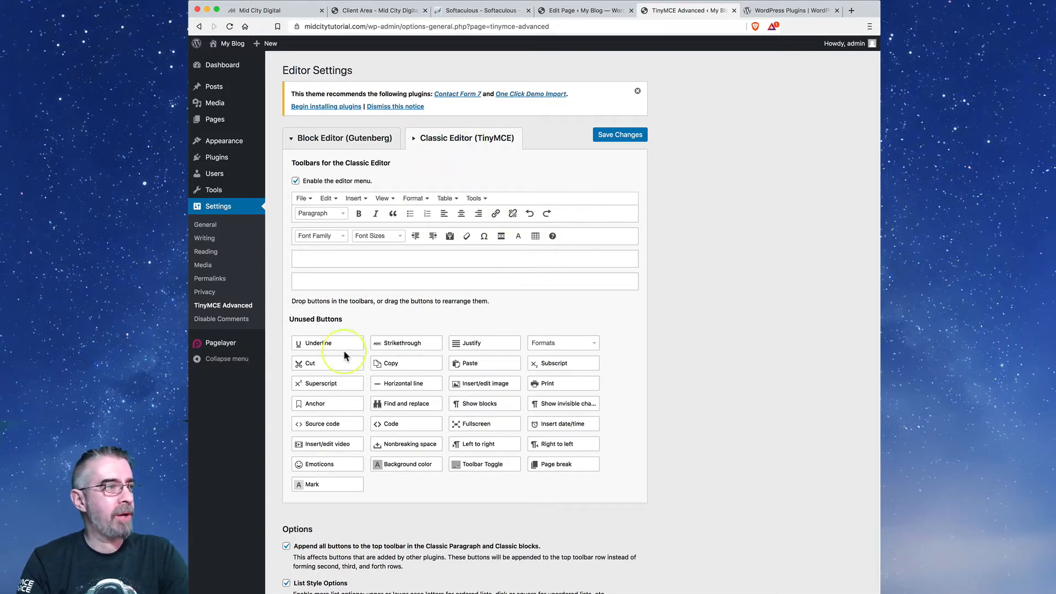
Add Underline and Strikethrough to the classic editor's first toolbar row, in that order between Italic and Blockquote.
drag(307, 343, 389, 213)
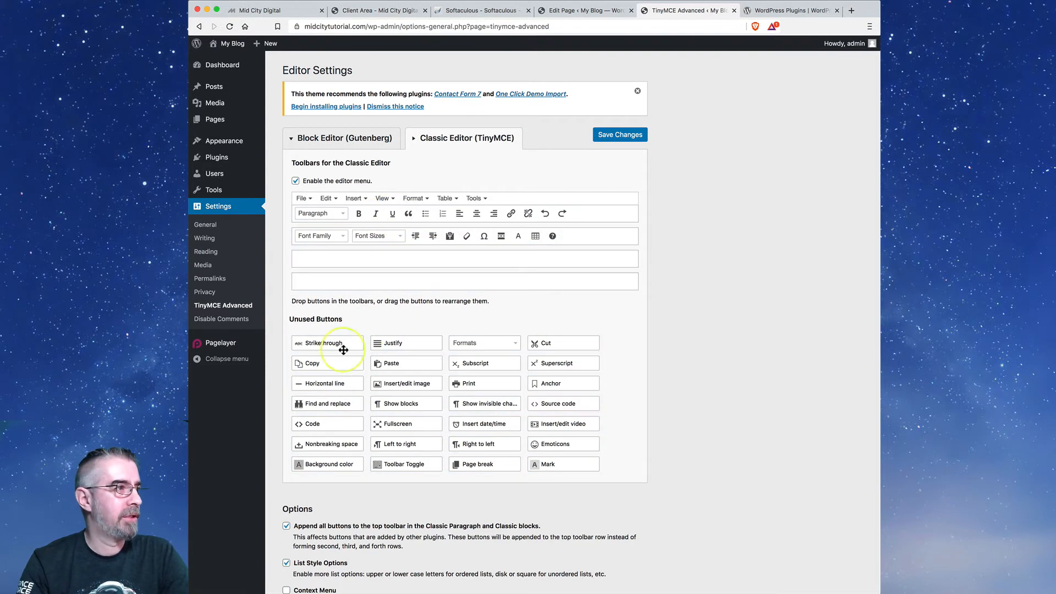
drag(329, 343, 427, 214)
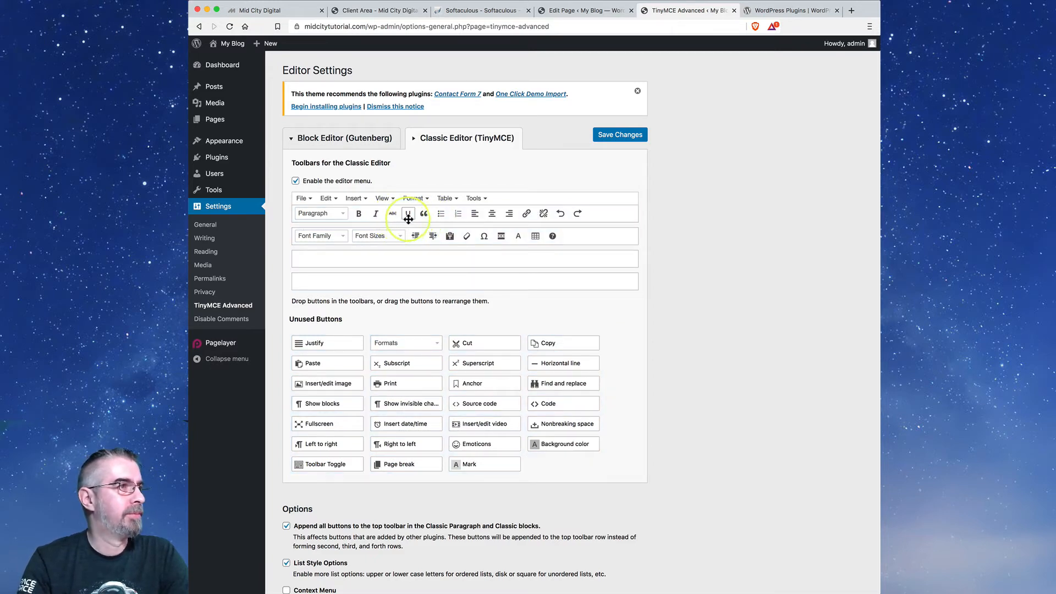
drag(388, 214, 413, 215)
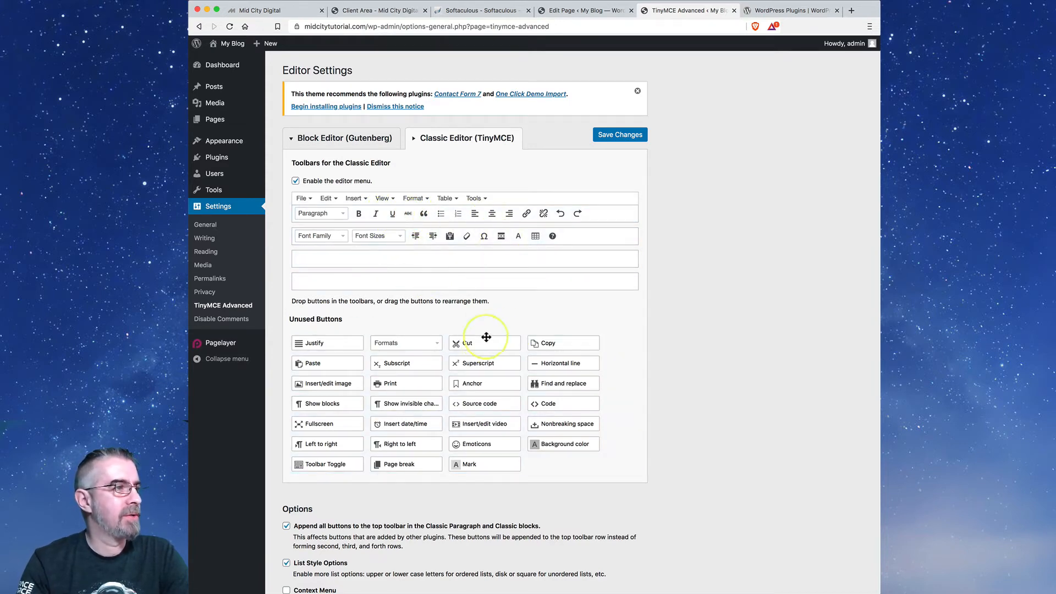
Enable the Context Menu option for the editor and examine the remaining options, advanced options and table options.
scroll(501, 363, down, 5)
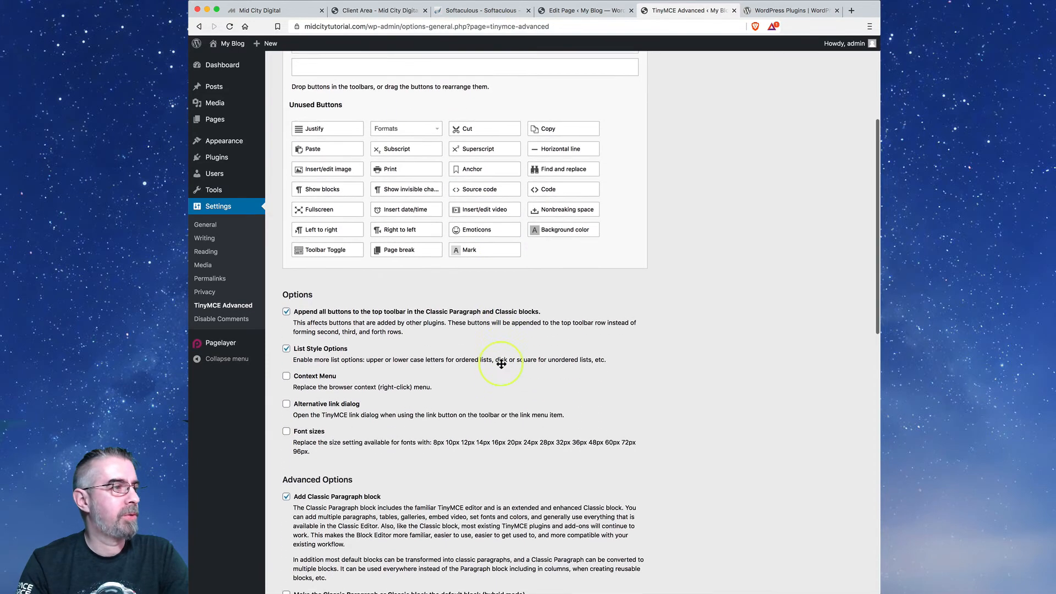
scroll(501, 364, down, 1)
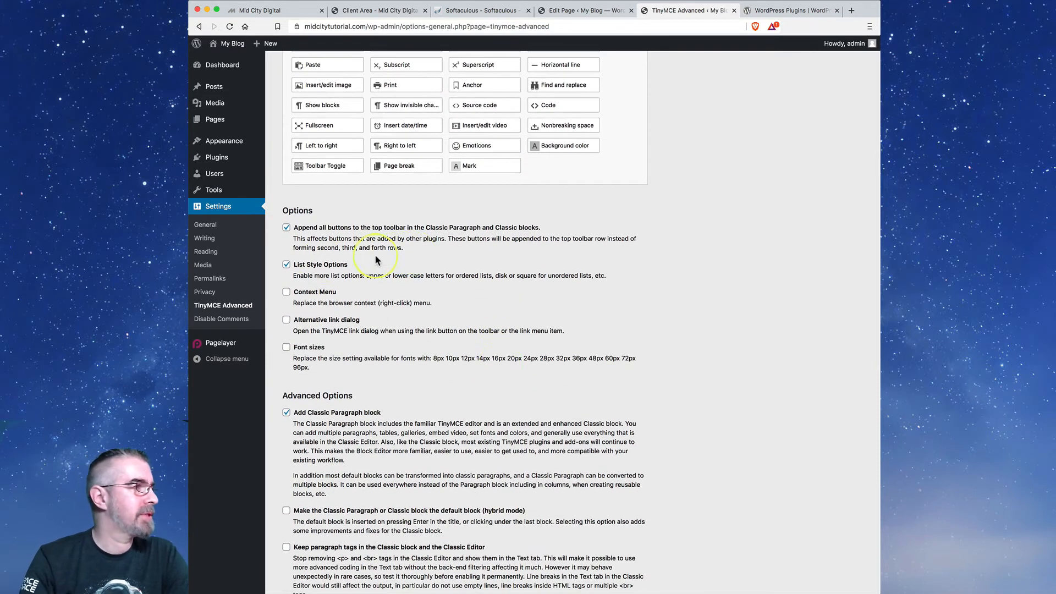
click(287, 292)
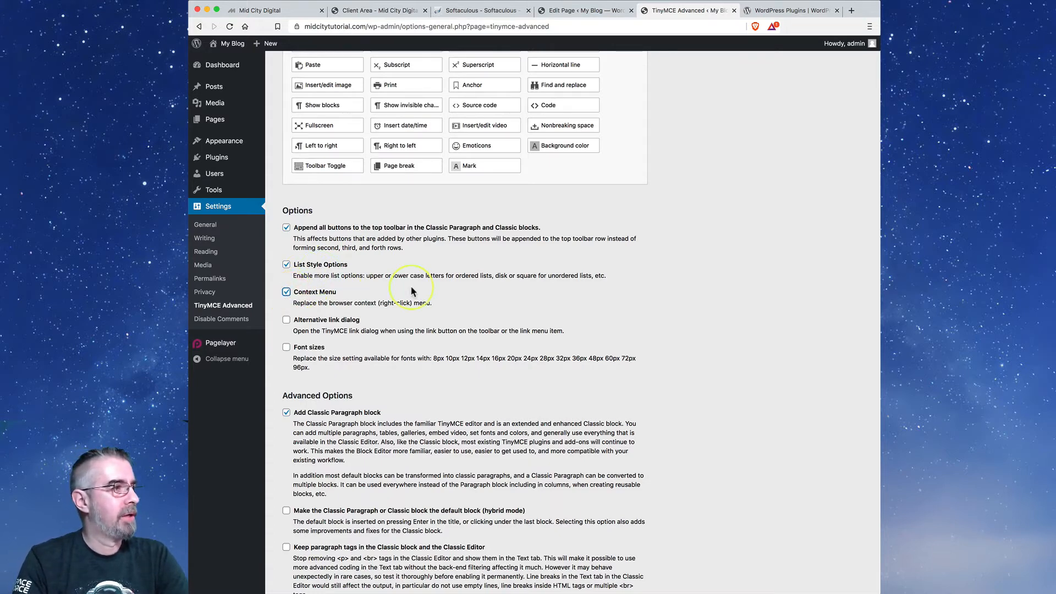
scroll(408, 286, down, 2)
scroll(409, 291, down, 3)
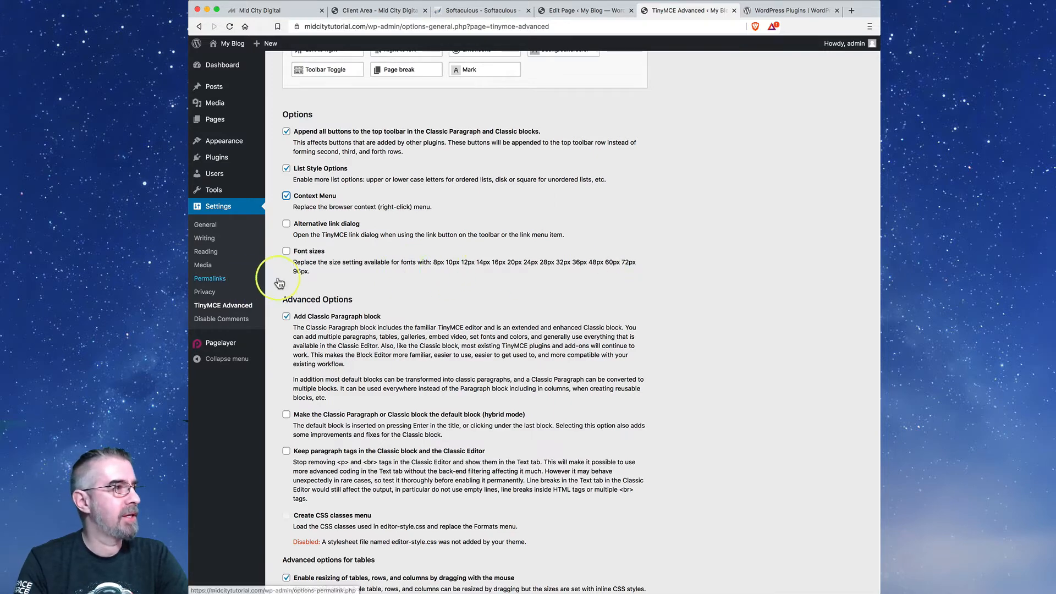
scroll(378, 267, down, 5)
scroll(378, 267, down, 2)
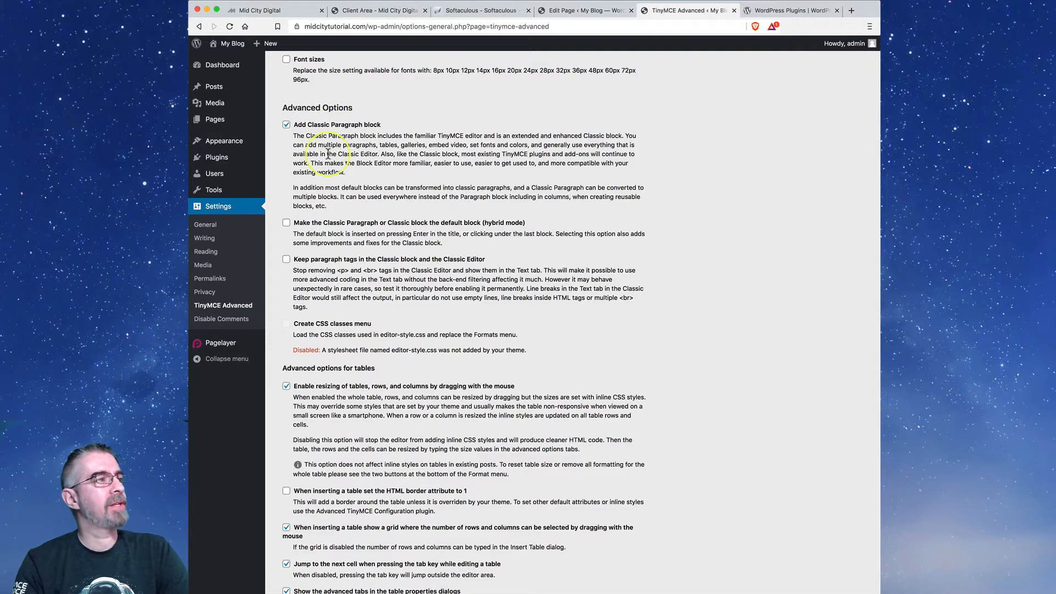
scroll(337, 173, down, 7)
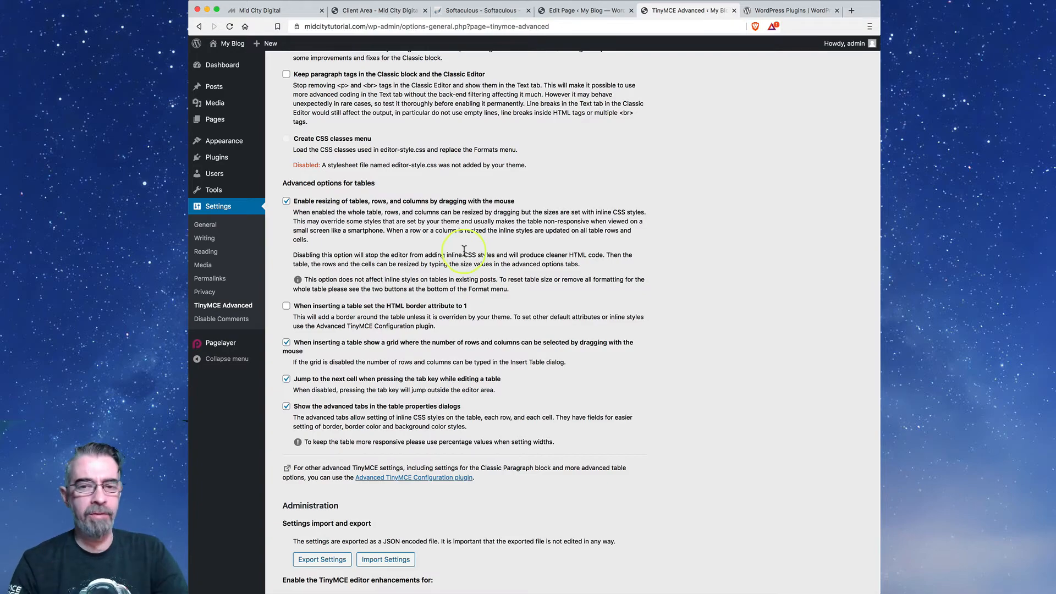
Add Justify after Align right in the classic editor's first toolbar row and save the settings.
scroll(463, 250, up, 10)
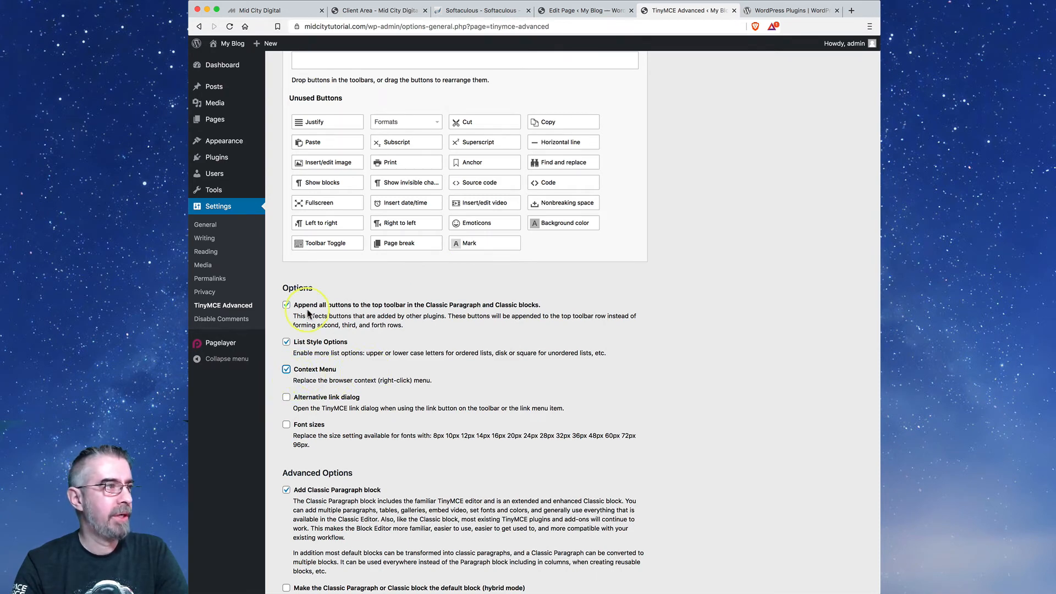
scroll(519, 321, up, 5)
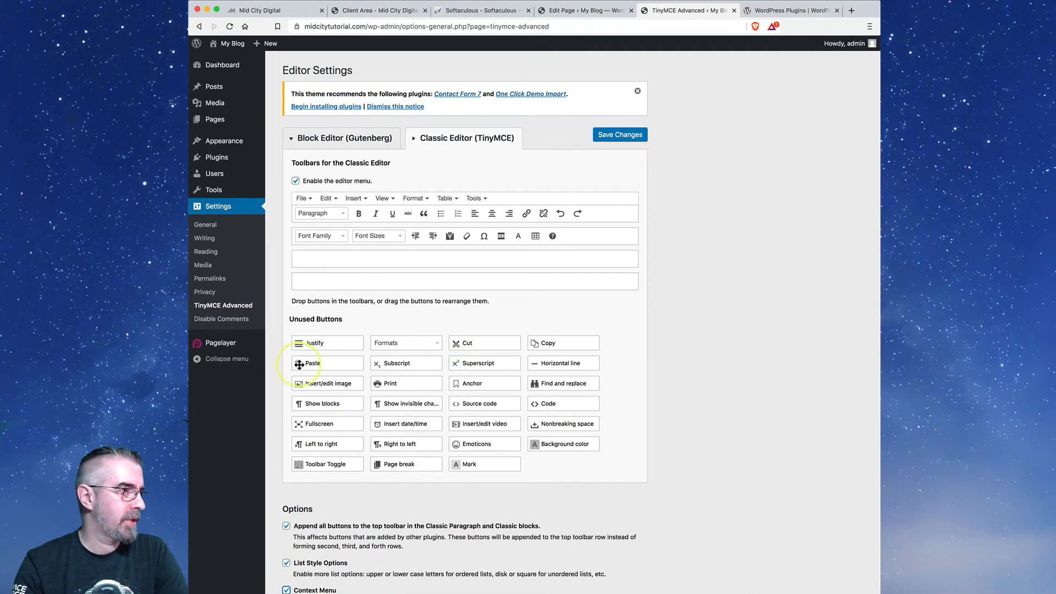
drag(310, 346, 522, 213)
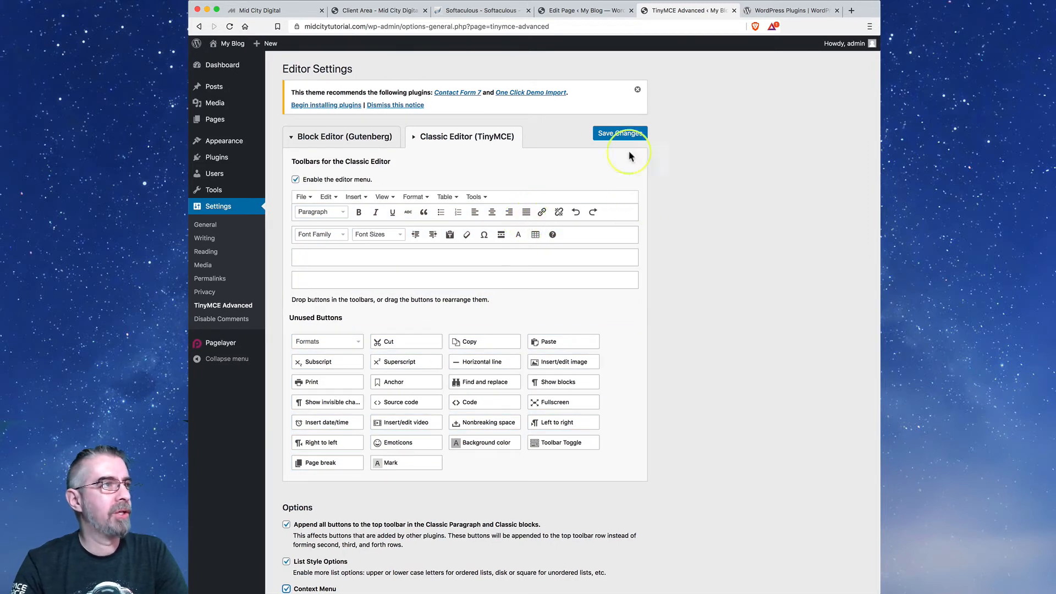
click(619, 133)
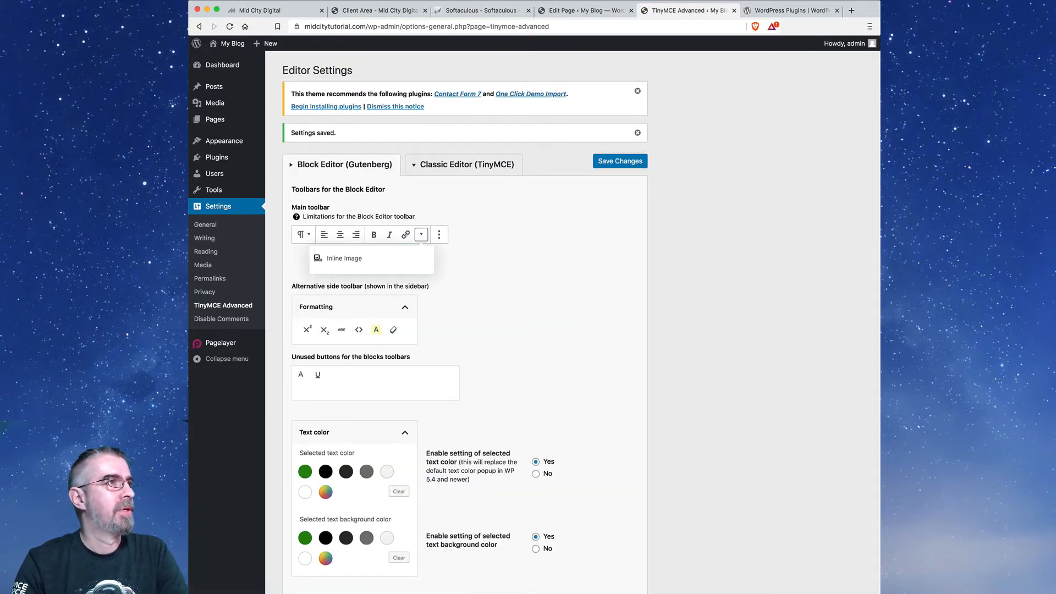
Reload the Sample Page editor with the updated toolbar, discarding the unsaved page changes.
click(578, 11)
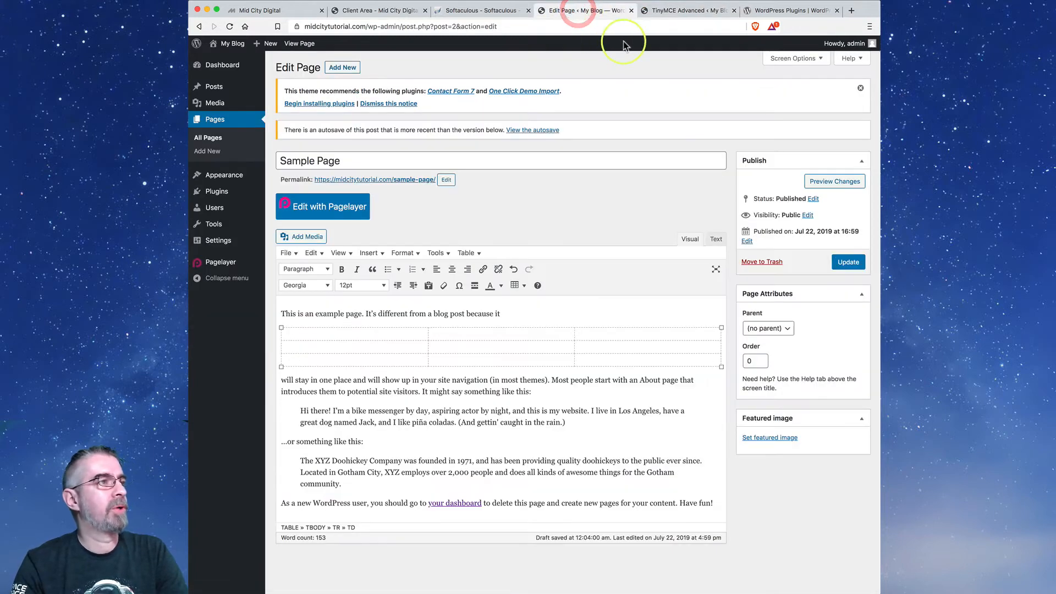
click(230, 26)
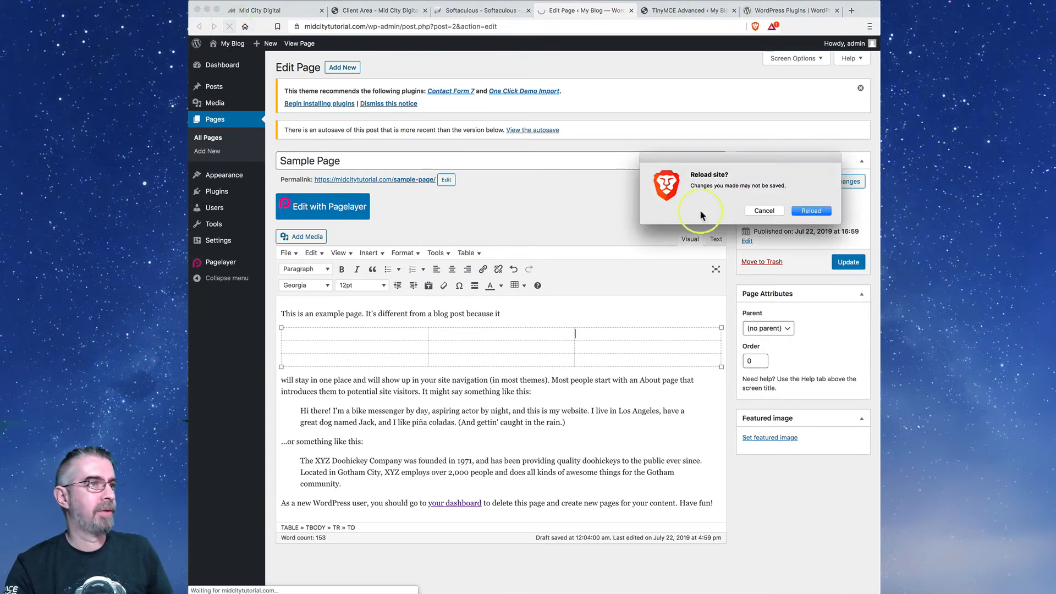
click(814, 211)
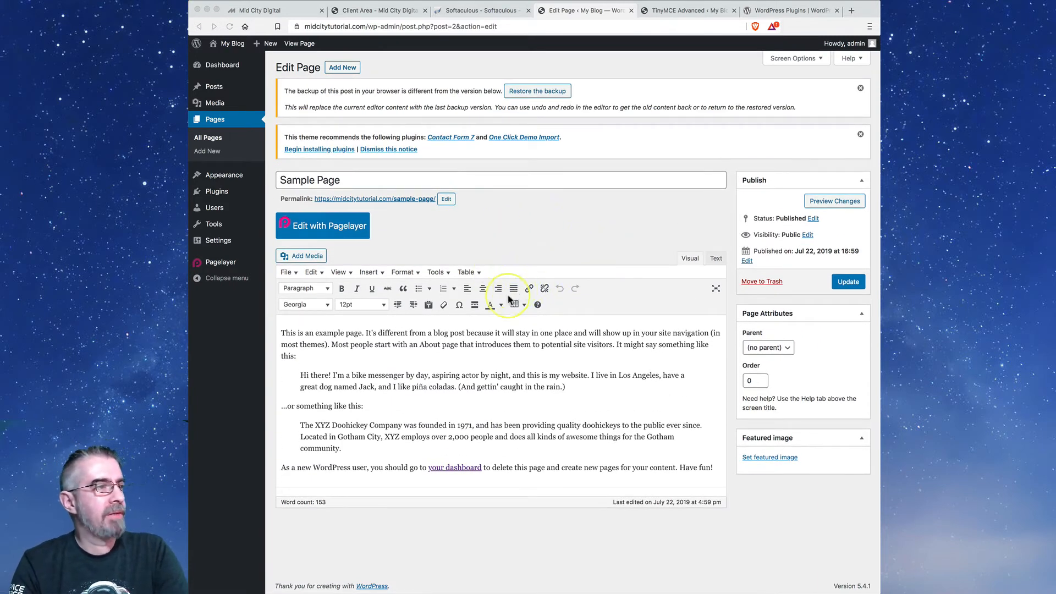
Justify the first paragraph of the Sample Page and remove the justification again.
drag(297, 356, 272, 332)
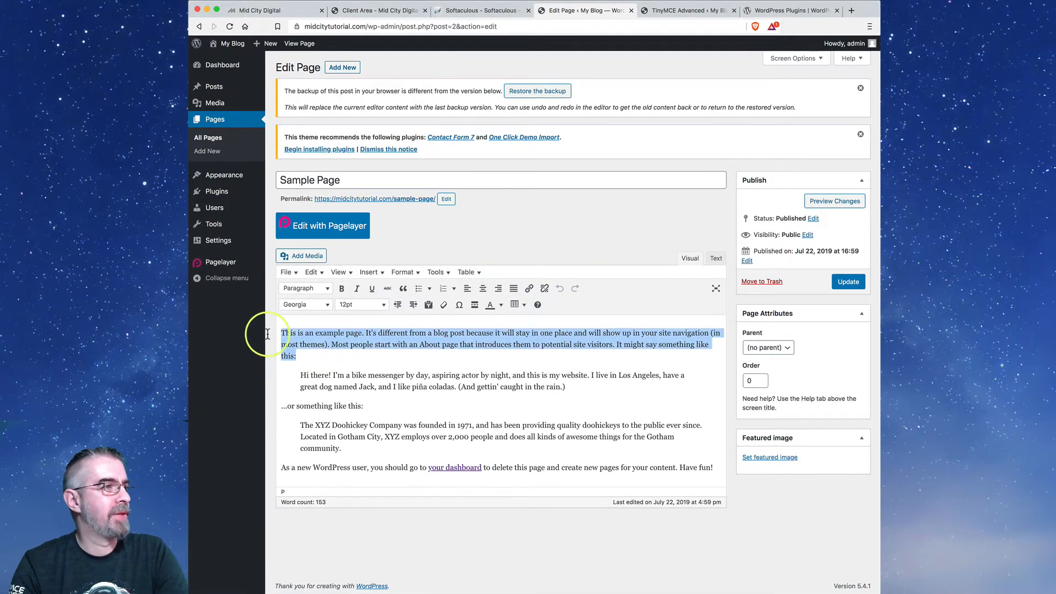
click(513, 289)
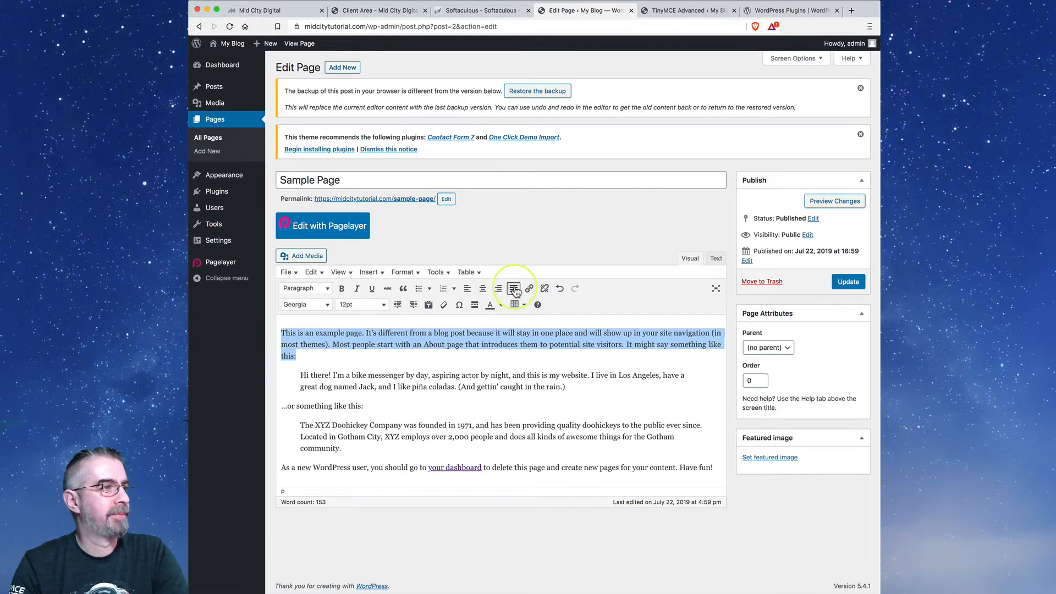
click(514, 289)
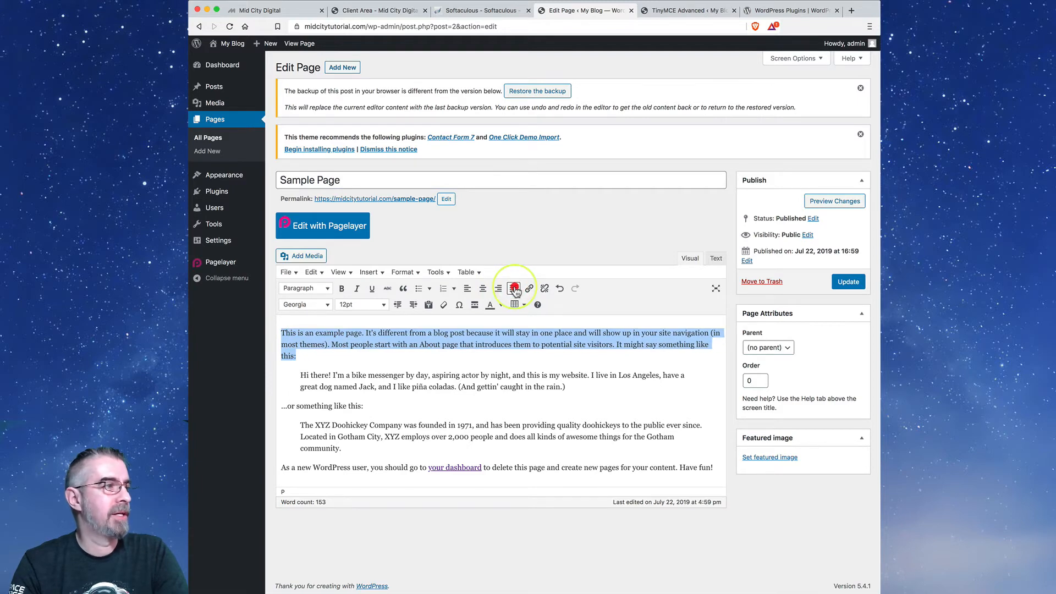
Examine the font sizes and font families available for the selected paragraph without changing either one.
click(364, 304)
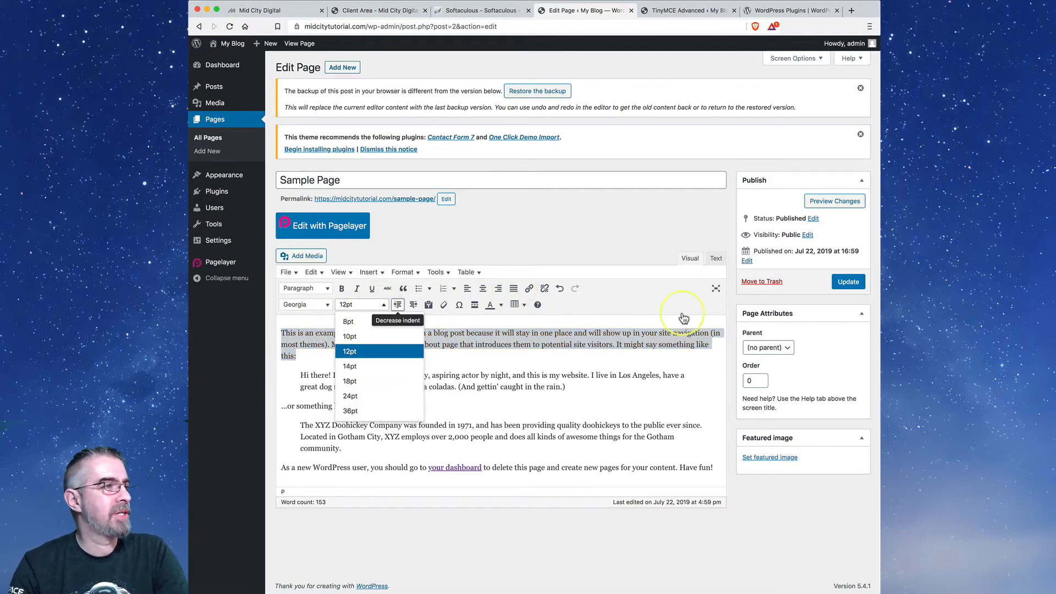
click(605, 287)
click(323, 308)
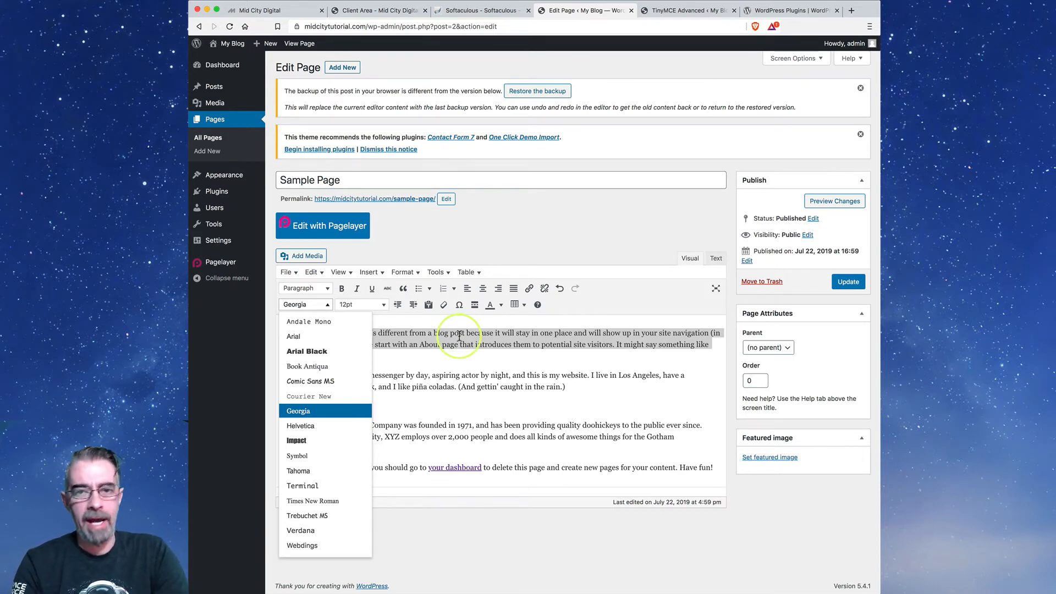
click(631, 236)
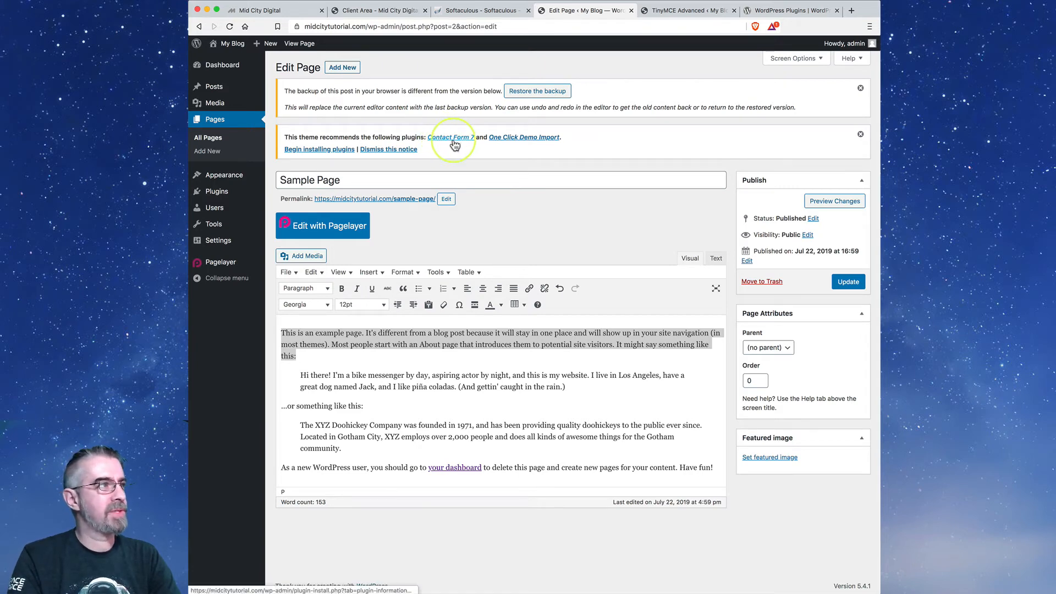
Search for new plugins matching "contact form", and install and activate Contact Form by WPForms.
mouse_move(215, 247)
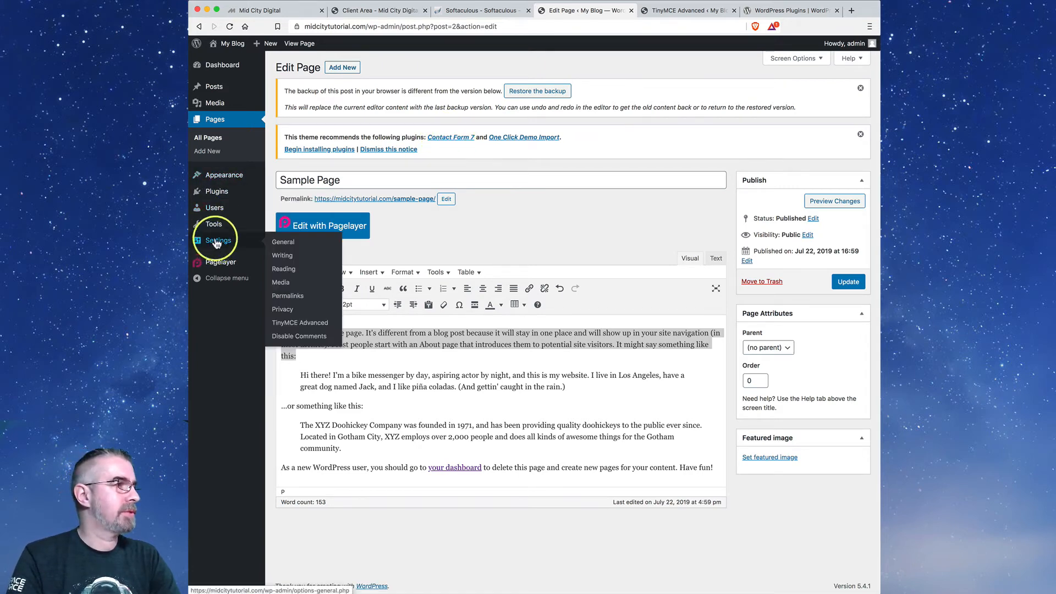
mouse_move(209, 192)
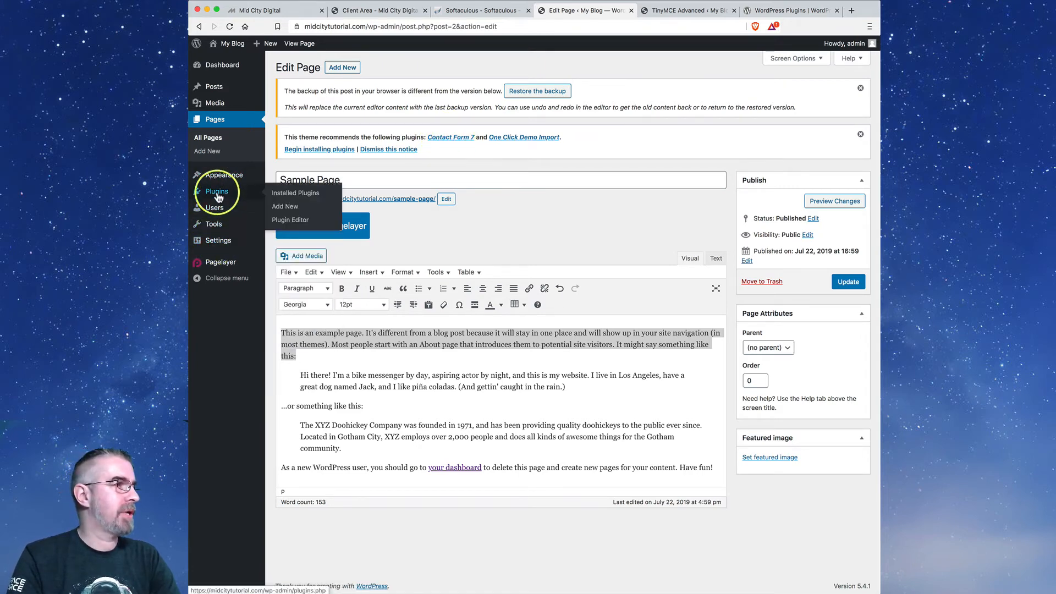
click(286, 209)
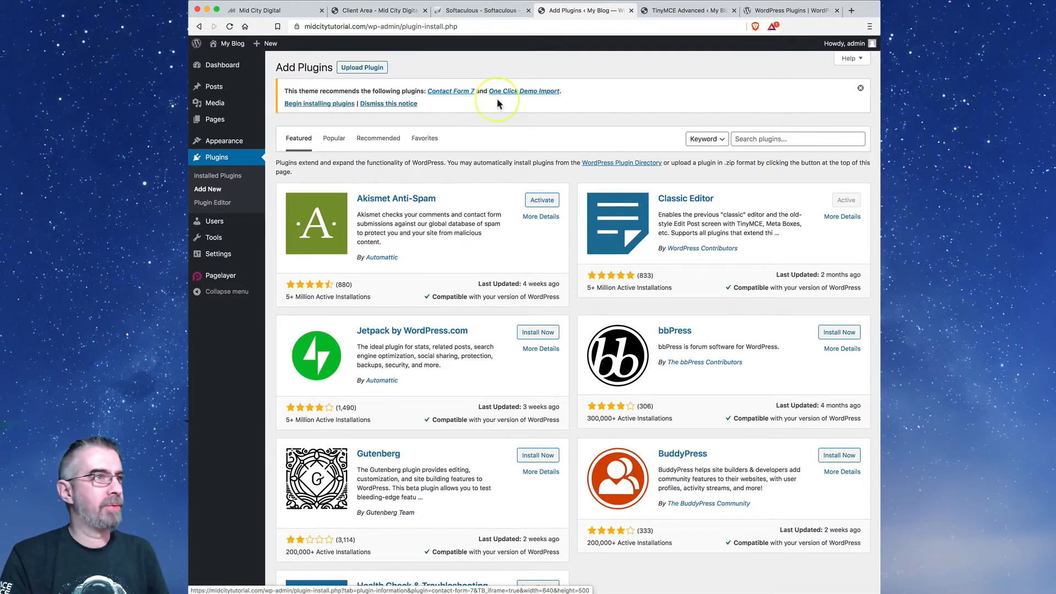
click(769, 141)
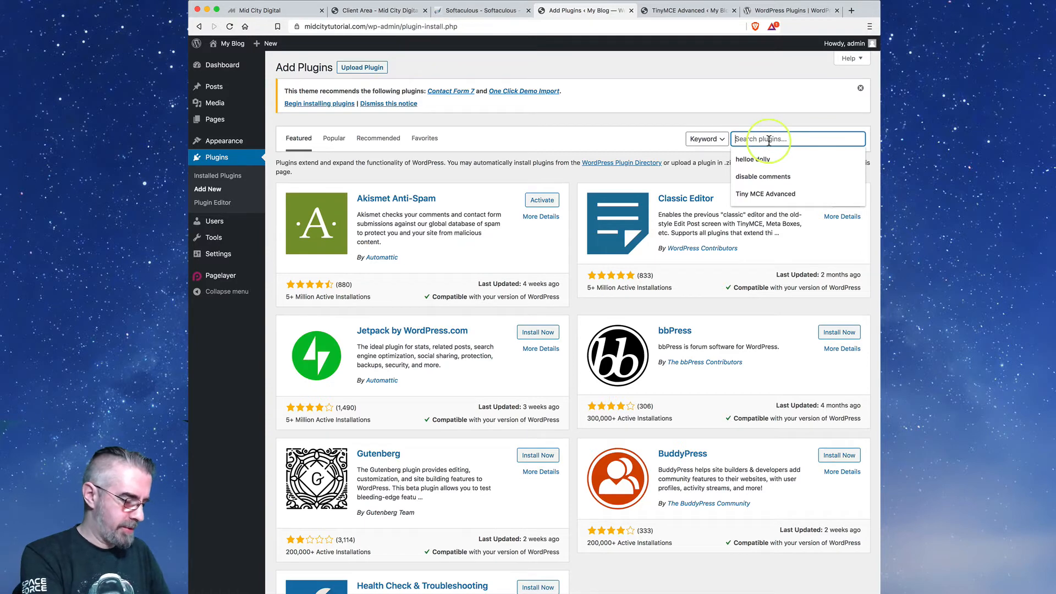
text(contact form)
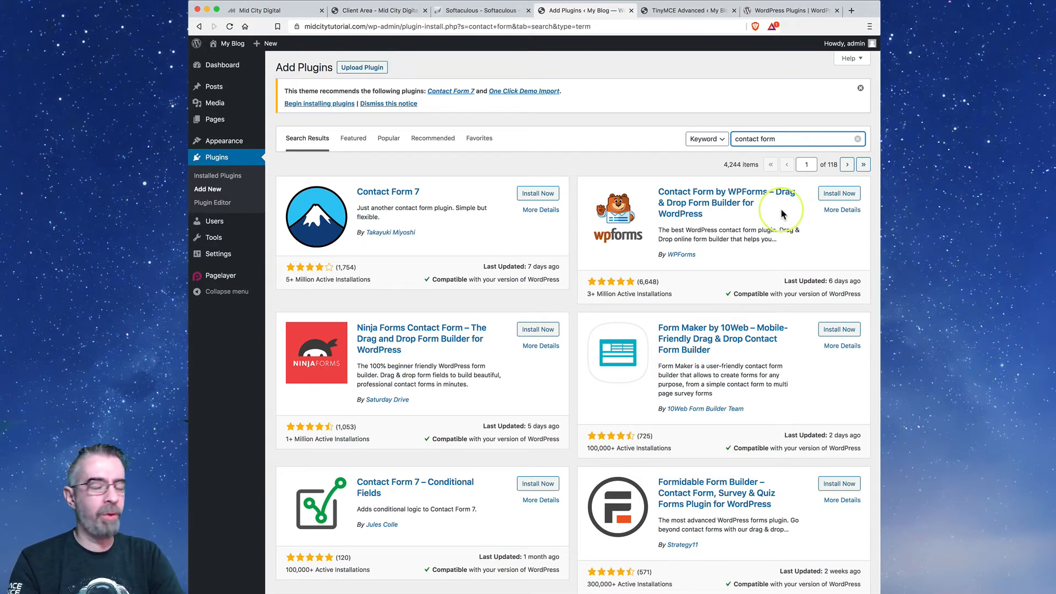
click(835, 196)
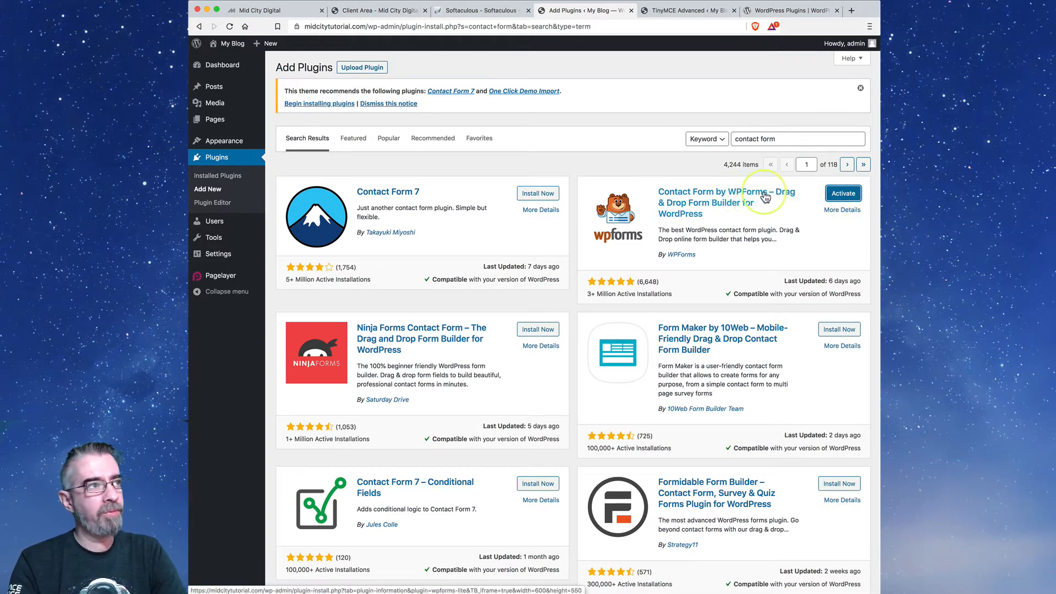
click(843, 195)
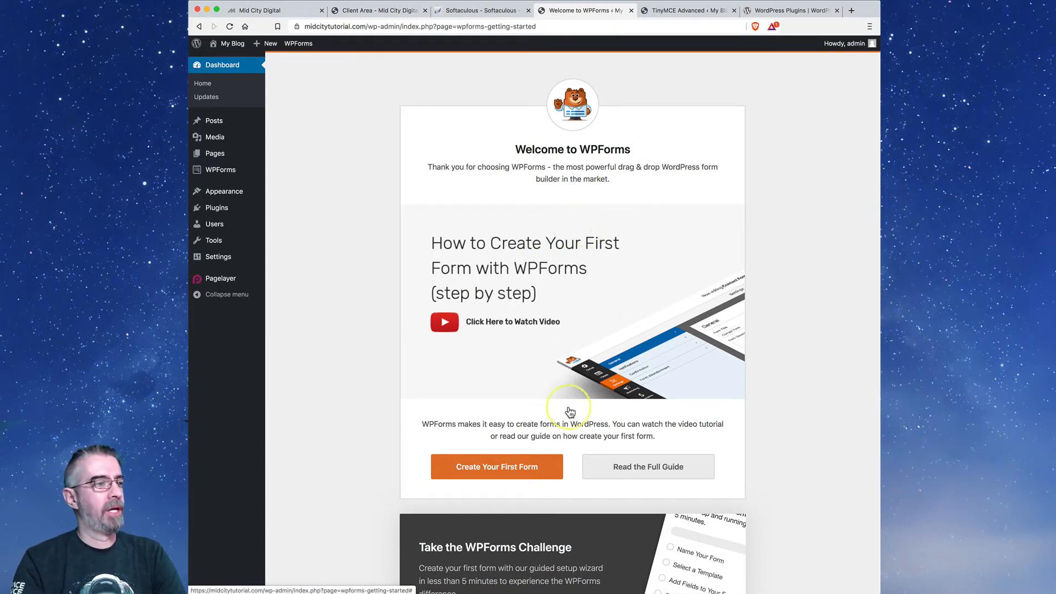
Create a first form named "Contact Form 1" from the Simple Contact Form template.
click(489, 473)
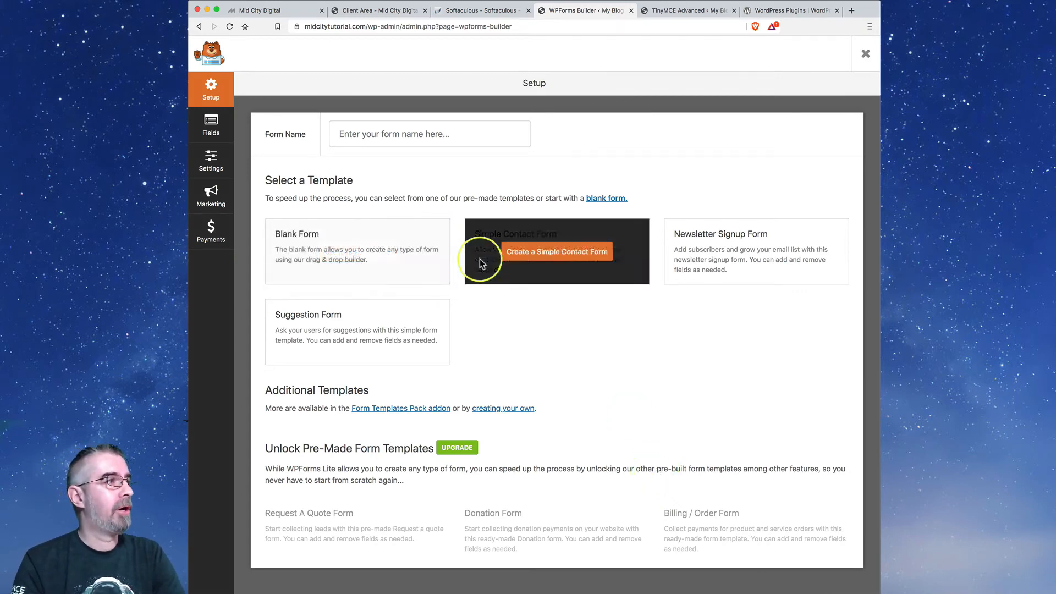
click(362, 136)
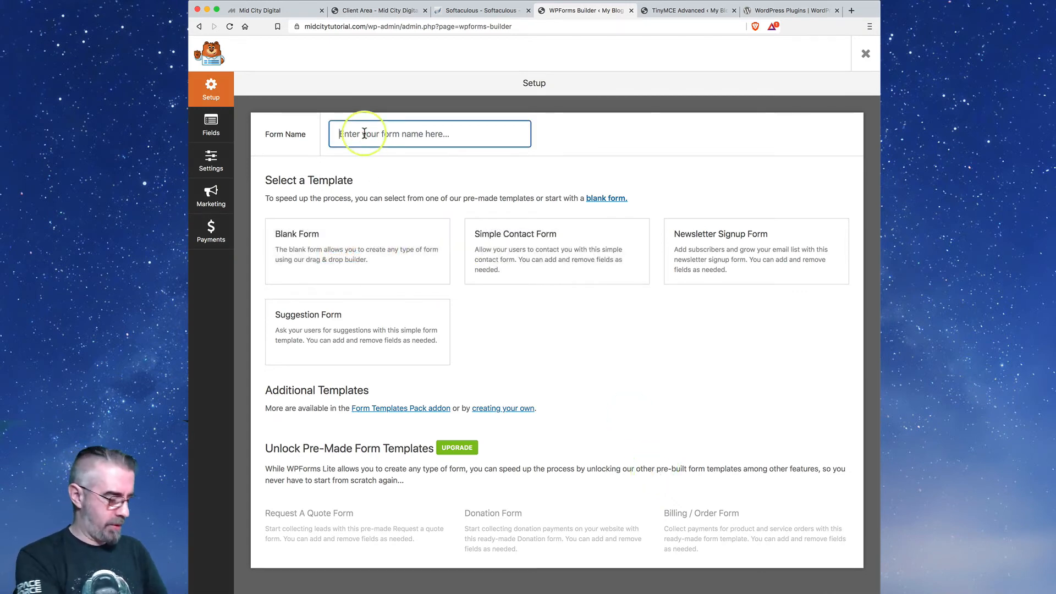
text(Contact Form 1)
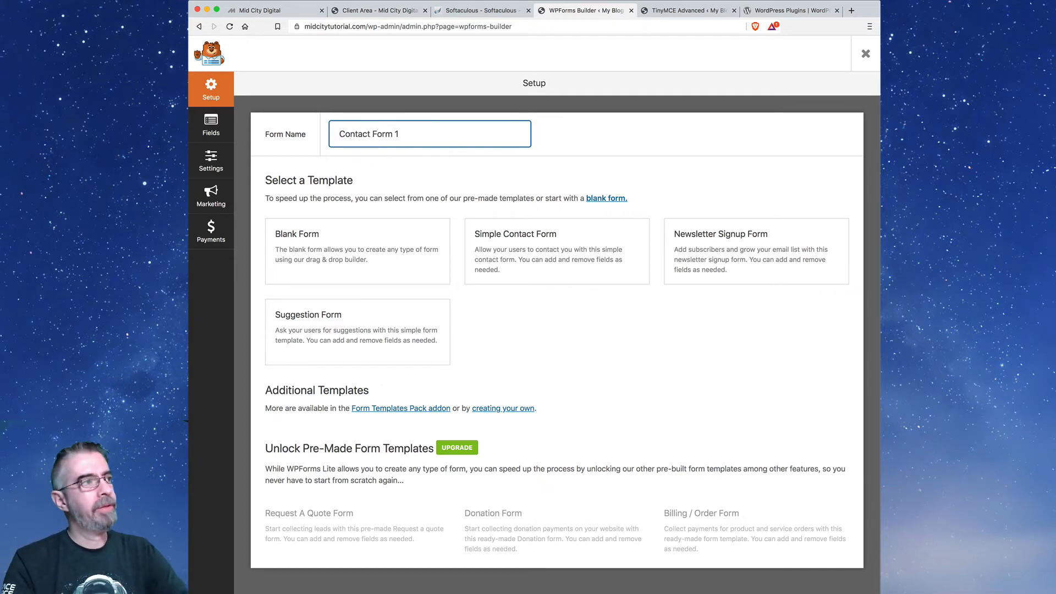
click(365, 132)
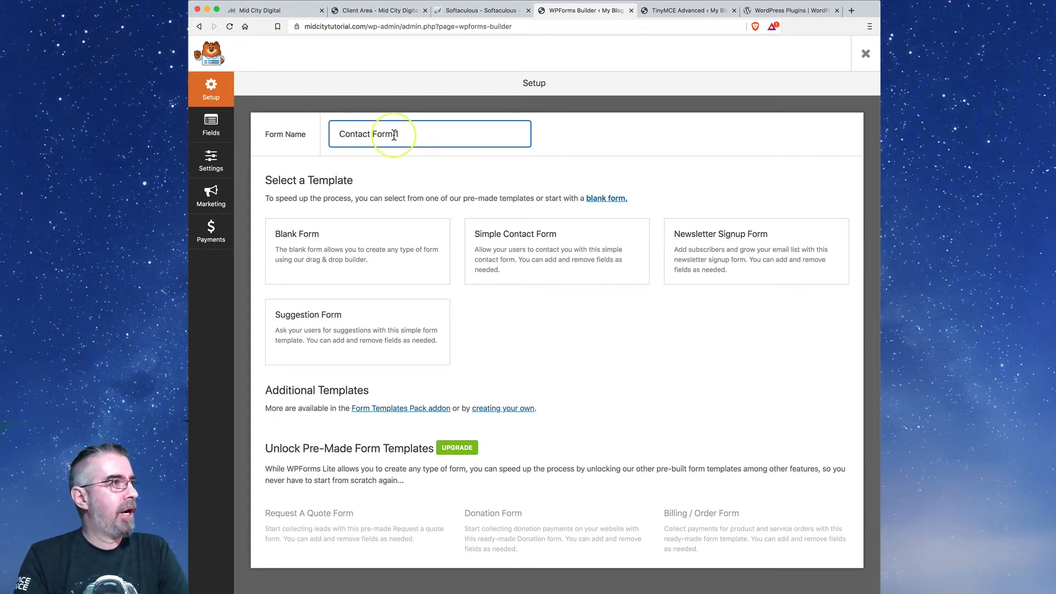
drag(395, 134, 420, 134)
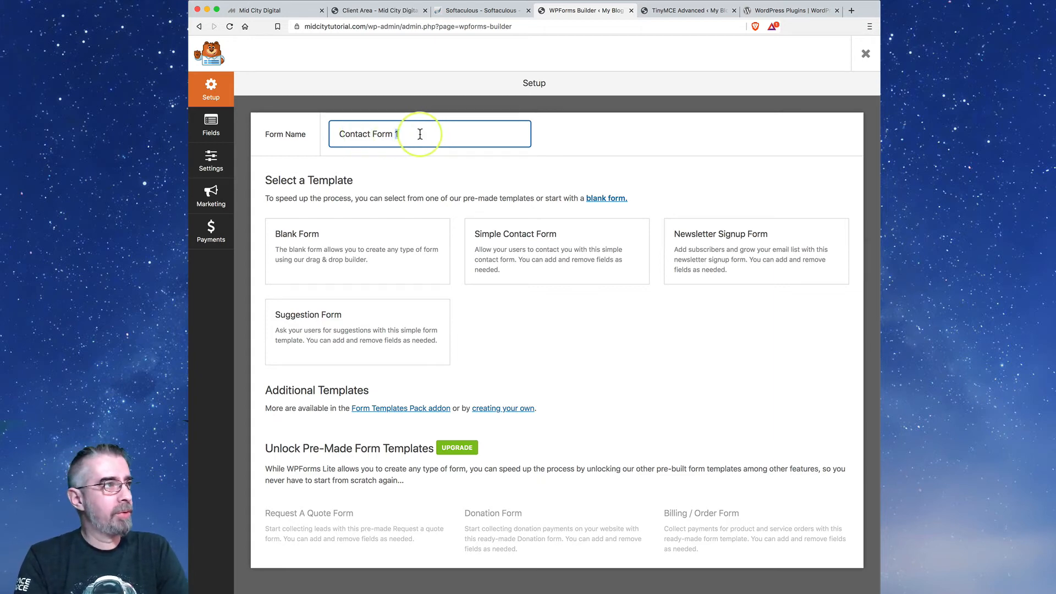
click(420, 134)
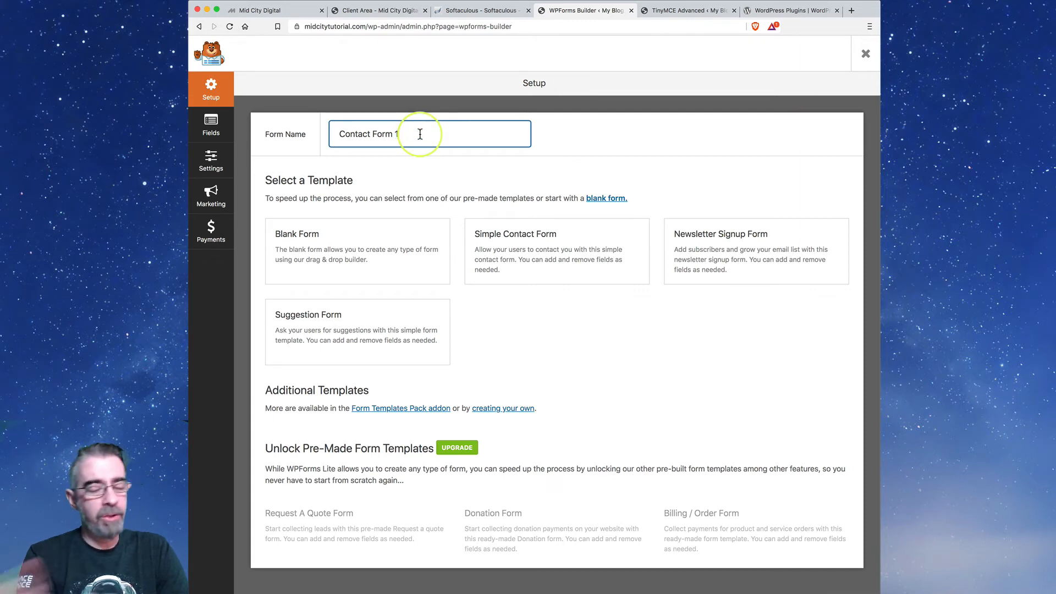
drag(420, 135, 312, 134)
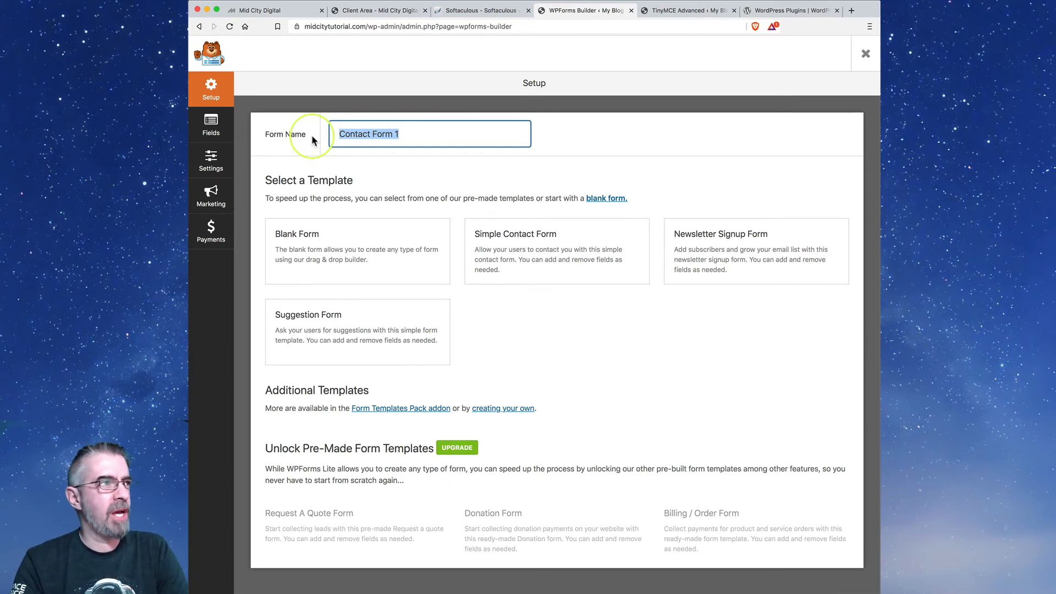
click(447, 162)
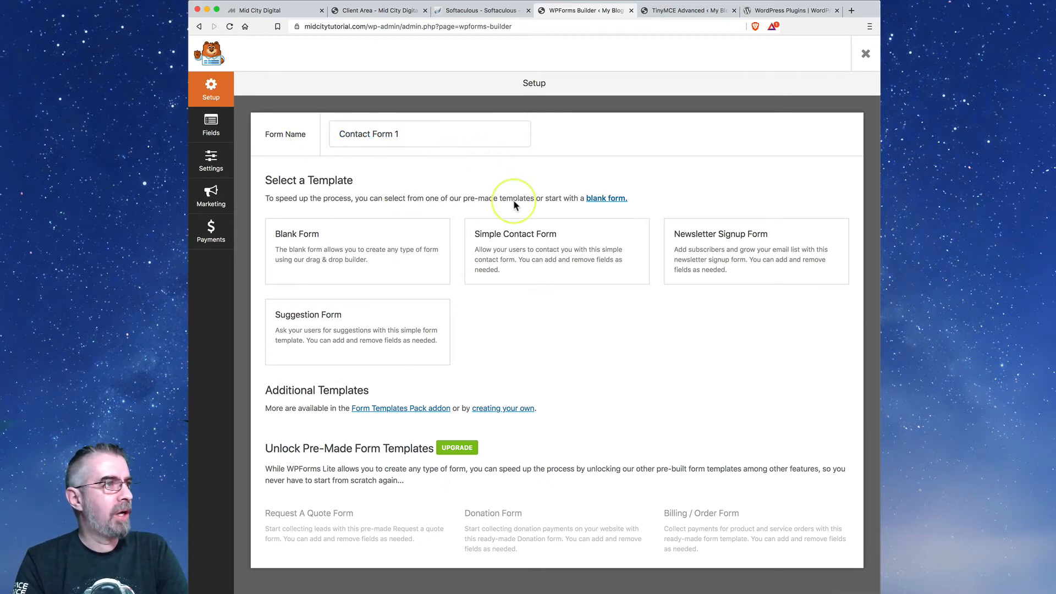
mouse_move(519, 247)
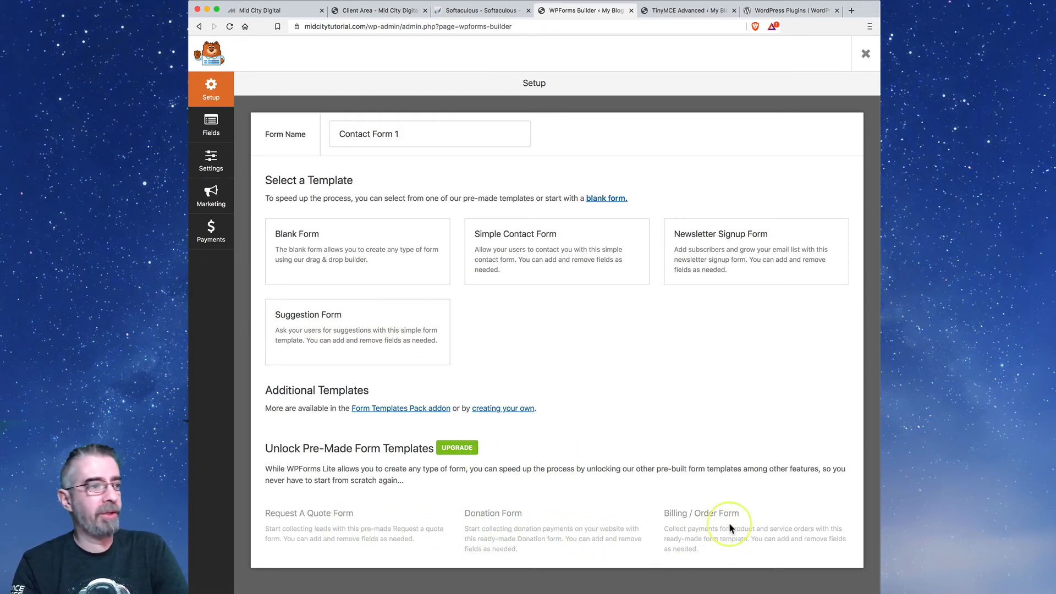
mouse_move(560, 249)
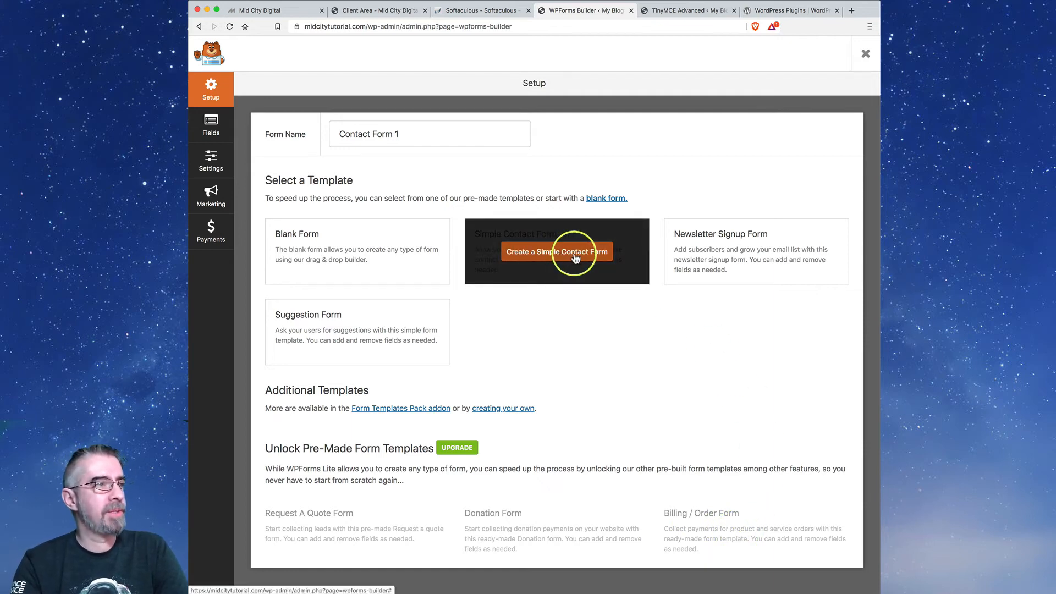
click(578, 256)
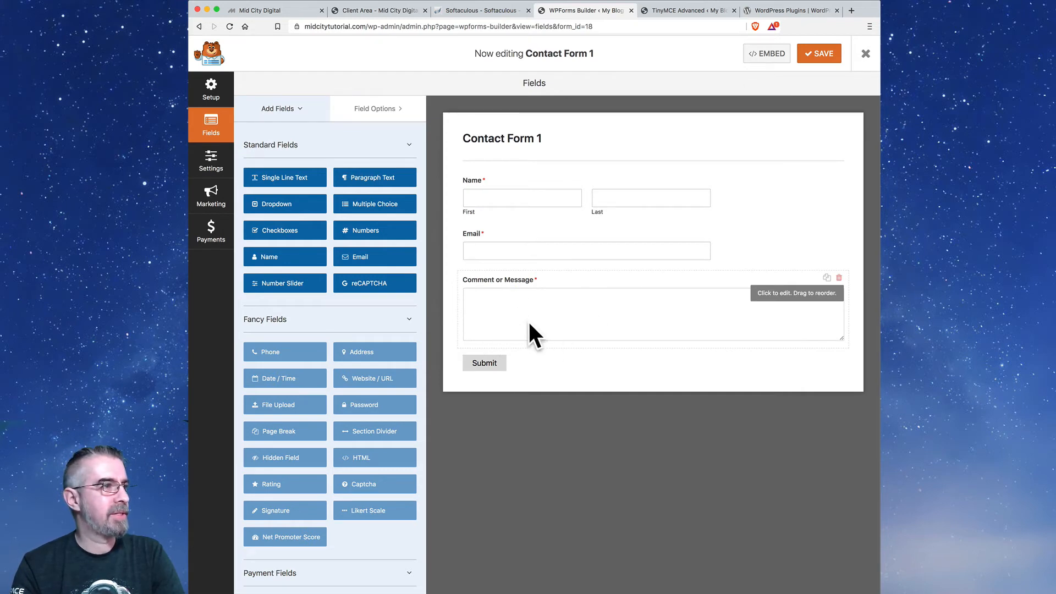
Change the label of the form's Name field to "YOUR NAME".
click(542, 277)
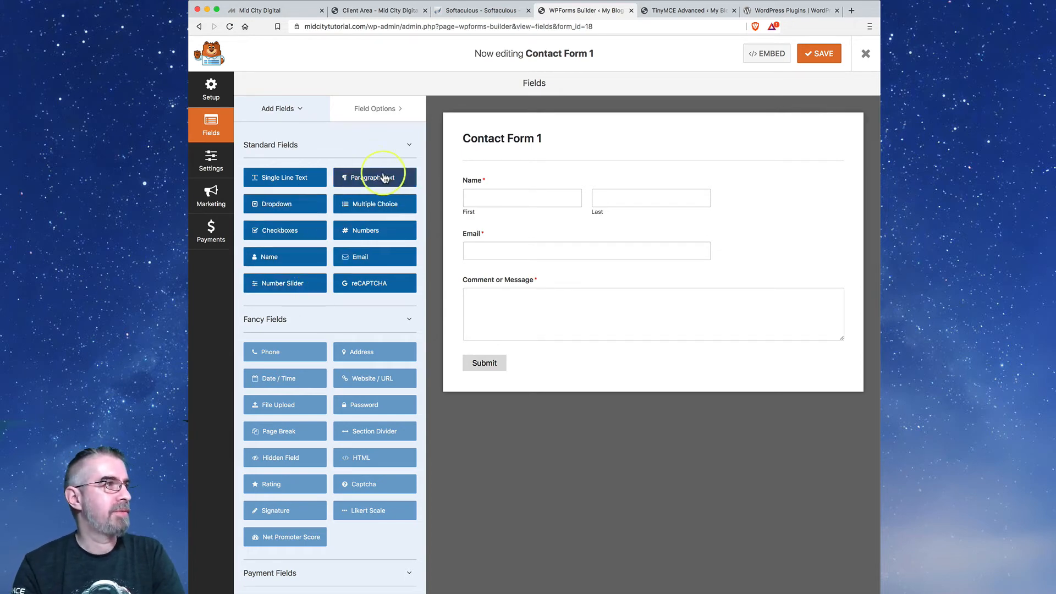
click(396, 112)
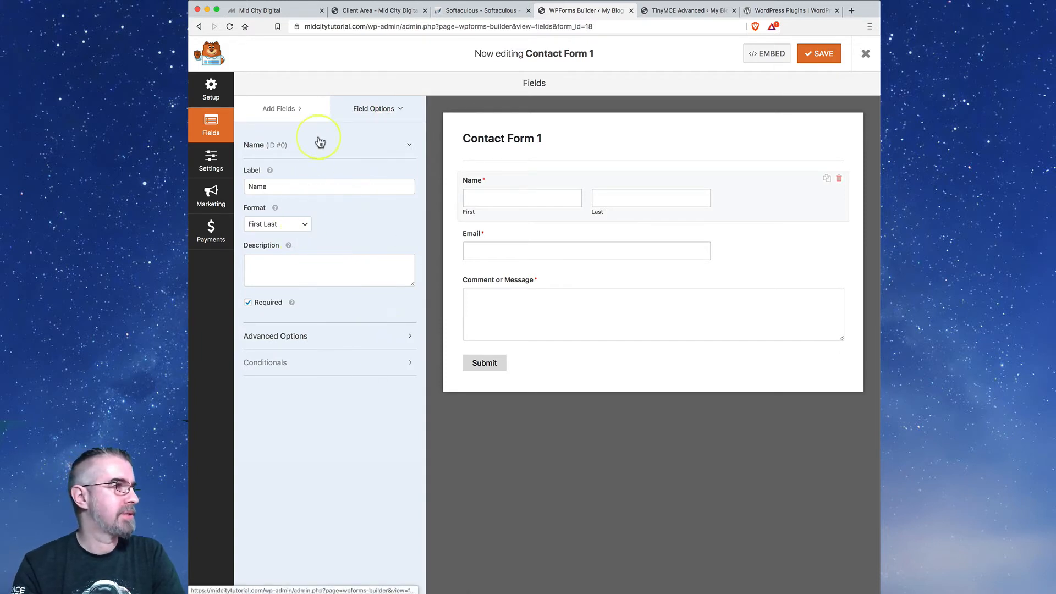
double_click(284, 188)
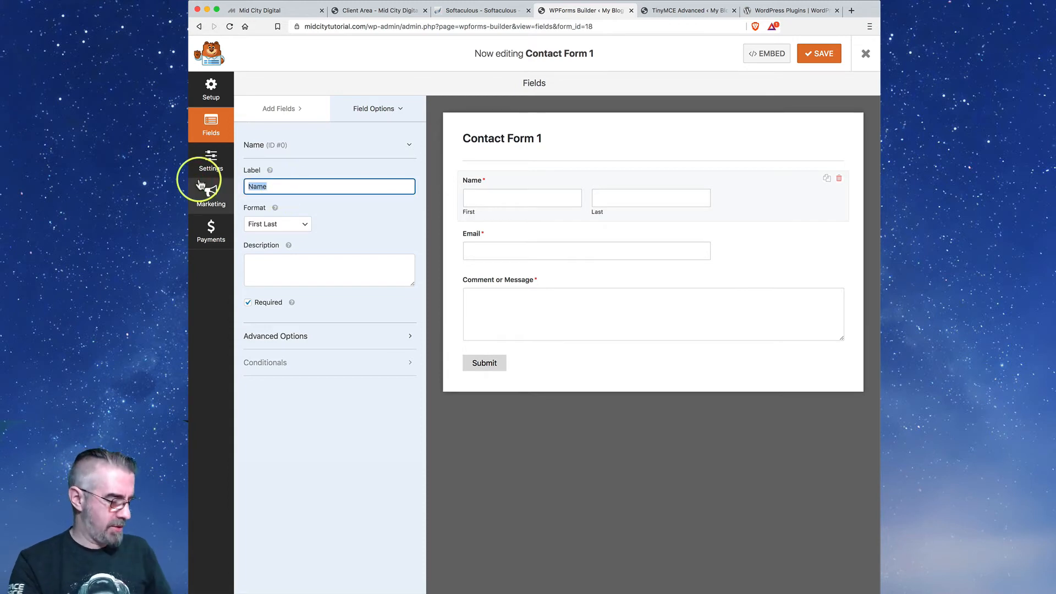
text(YOUR NAME)
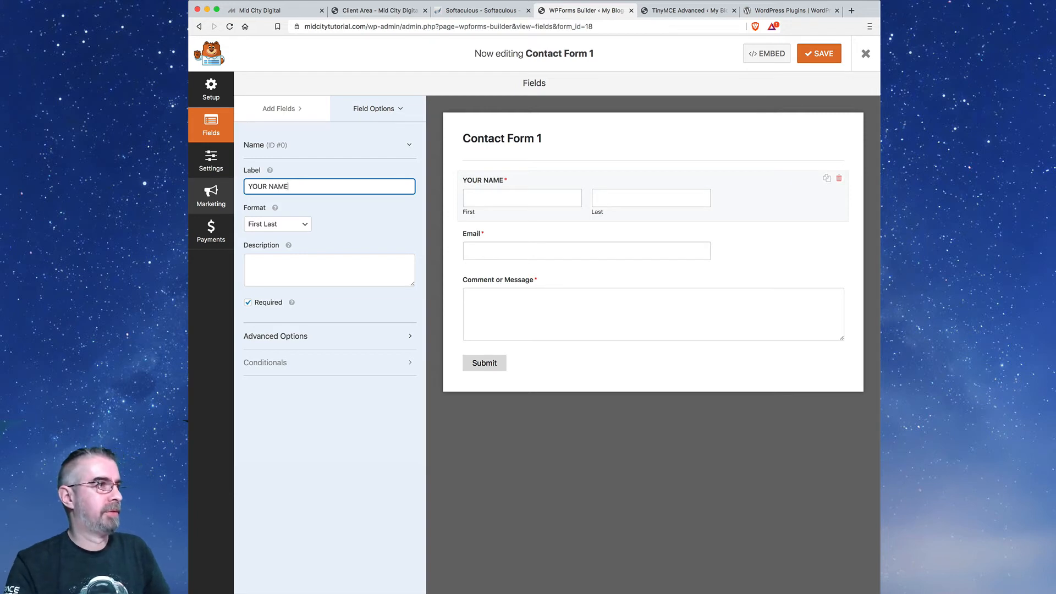
click(338, 221)
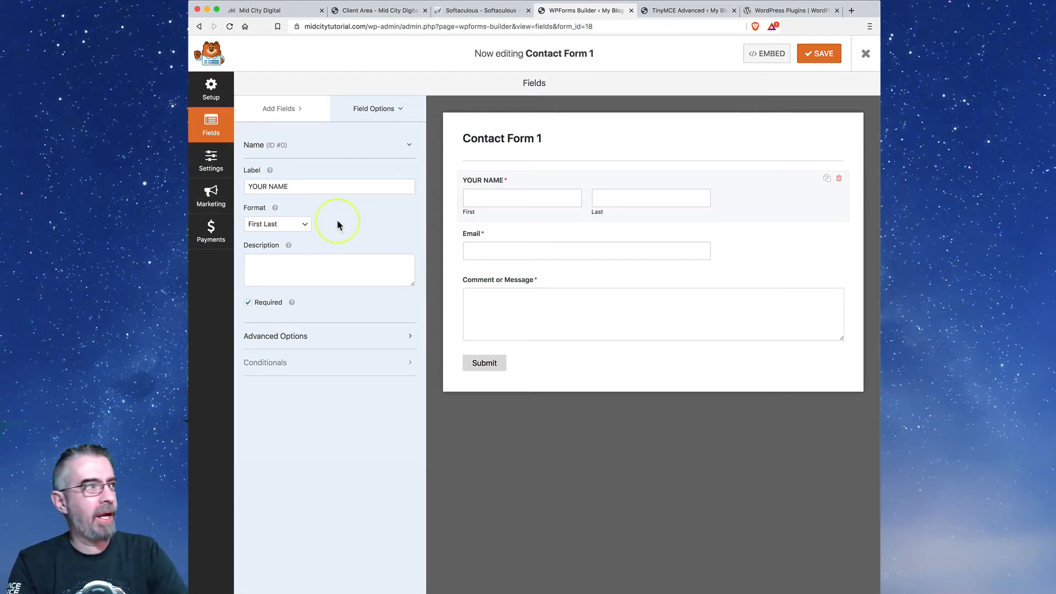
Set the format of the YOUR NAME field to Simple so it uses one single input box.
click(306, 224)
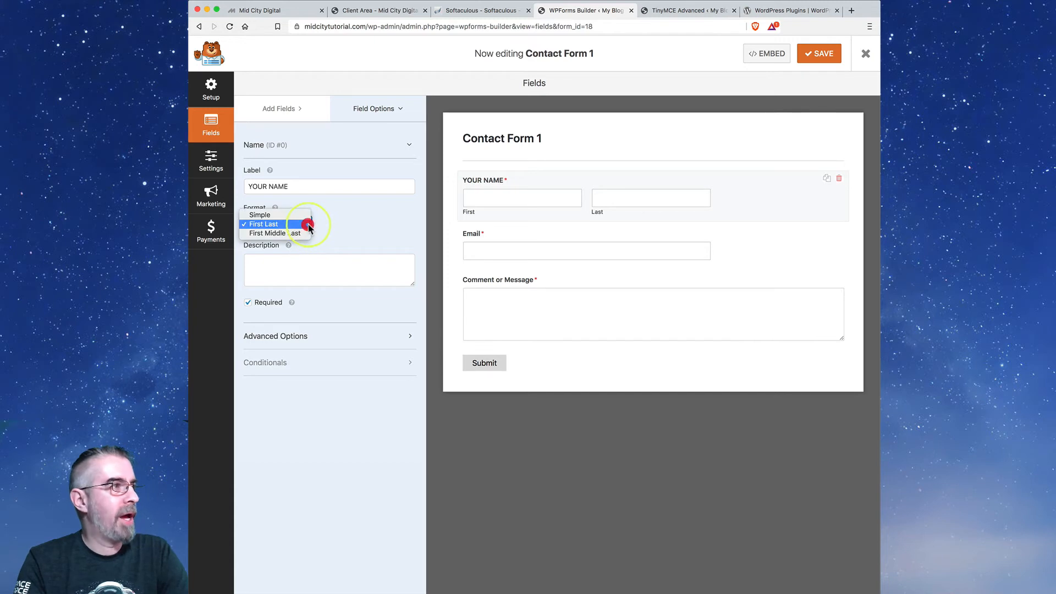
click(277, 215)
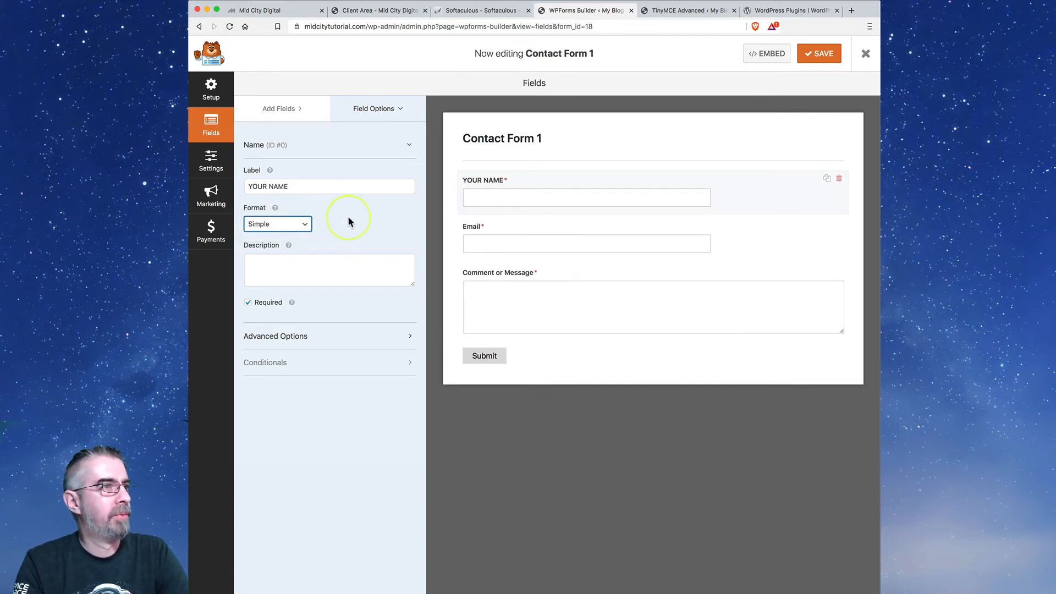
click(364, 226)
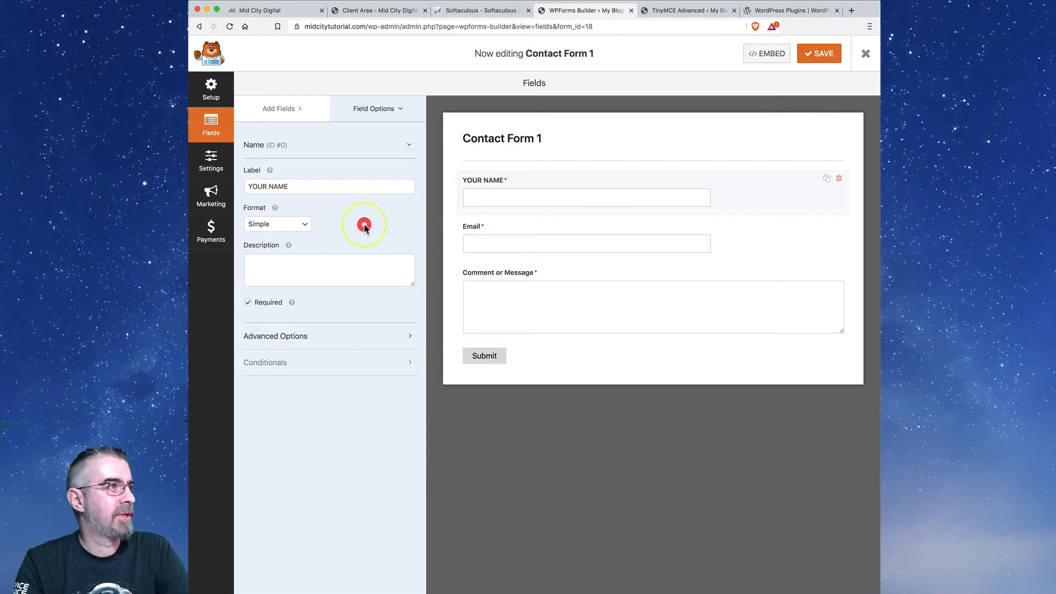
click(303, 225)
click(329, 224)
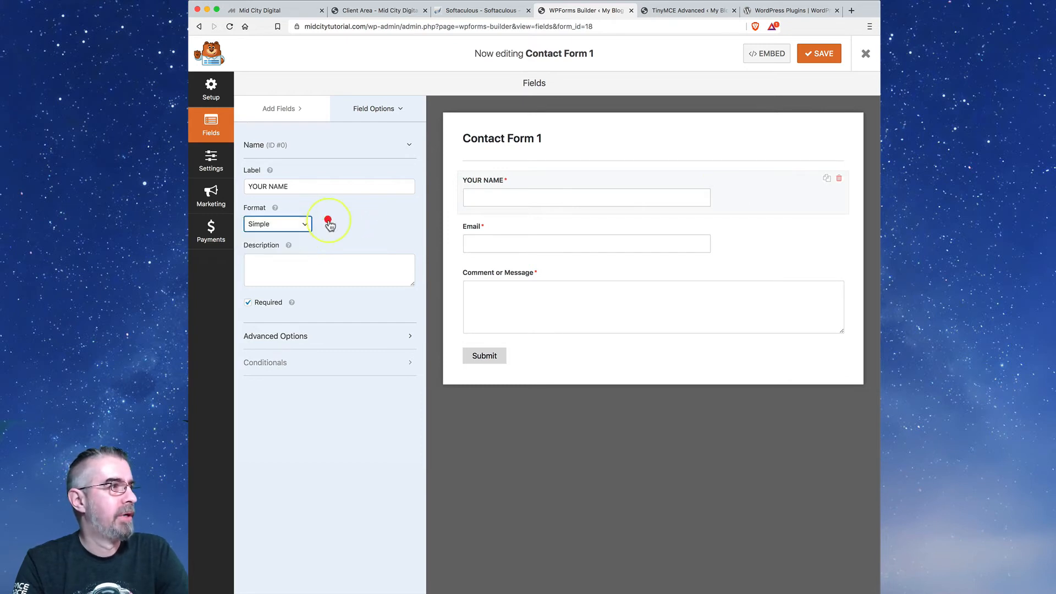
Set the field size of the YOUR NAME field to Large in its advanced options.
click(410, 336)
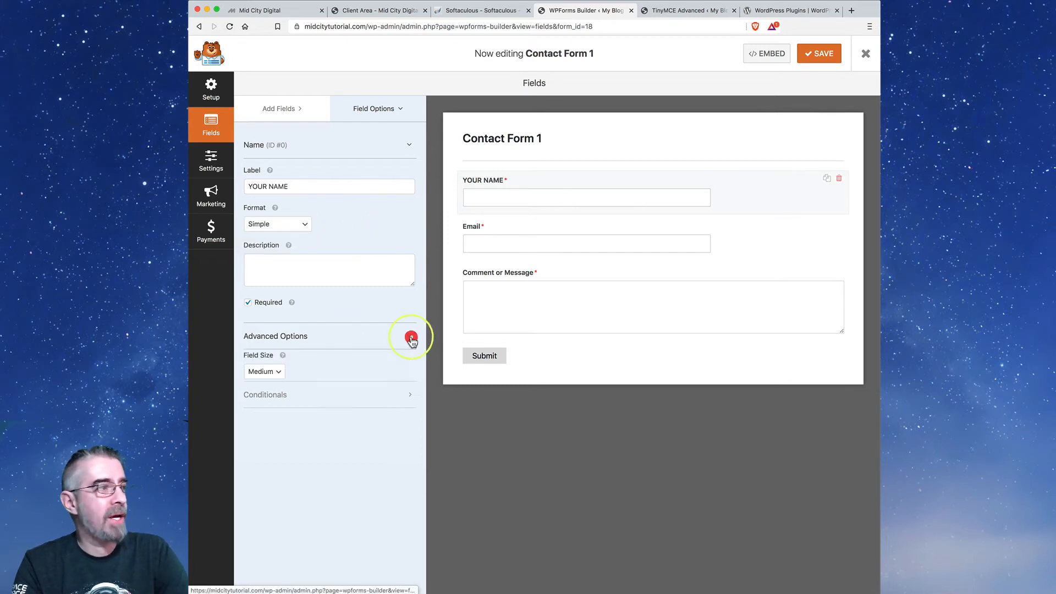
click(279, 383)
click(275, 388)
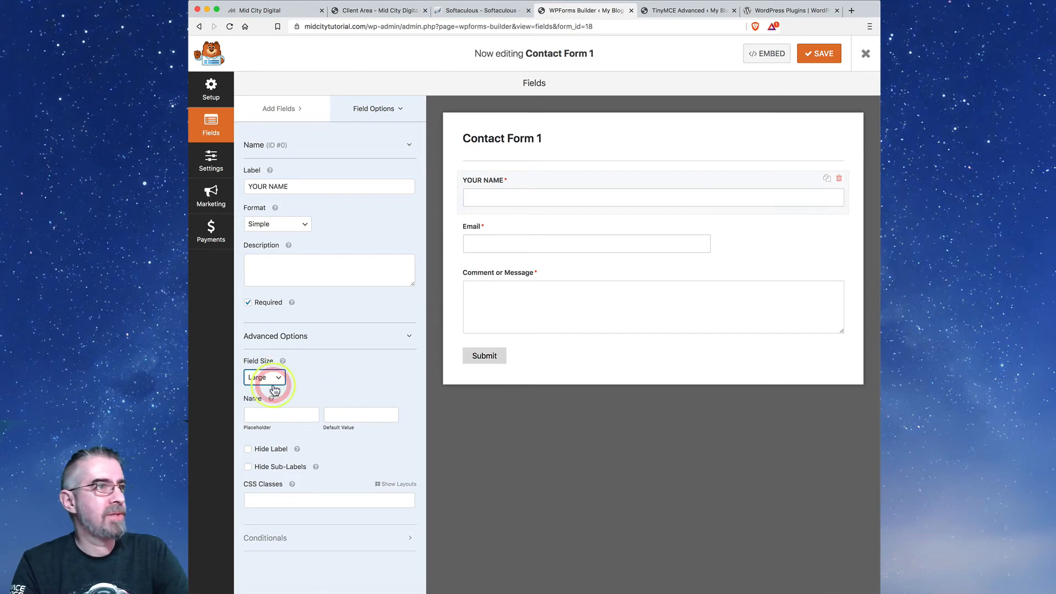
Try the Small field size for the YOUR NAME field and settle on Medium.
click(275, 379)
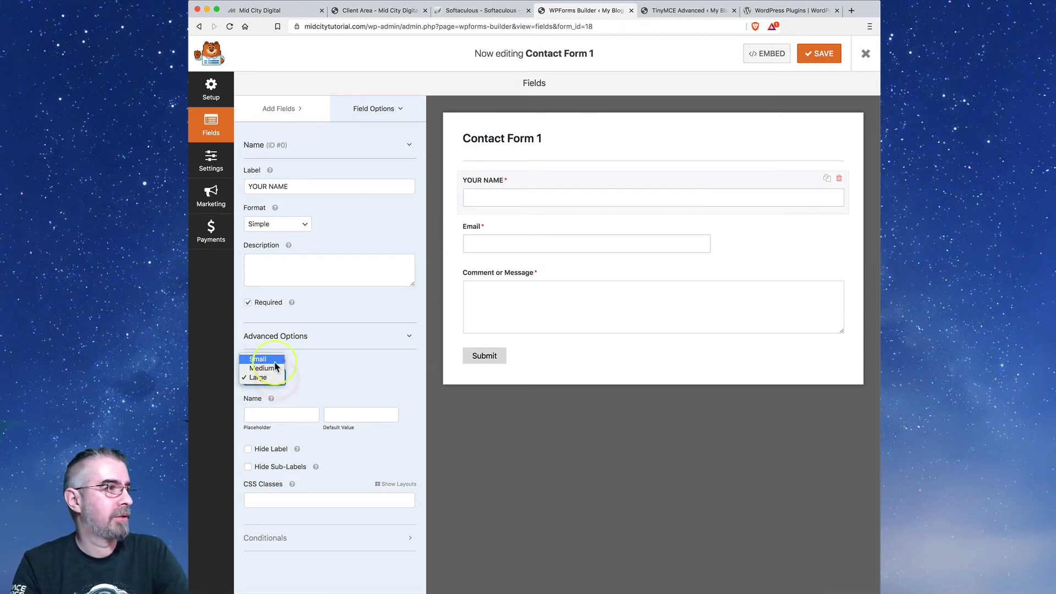
click(272, 357)
click(278, 375)
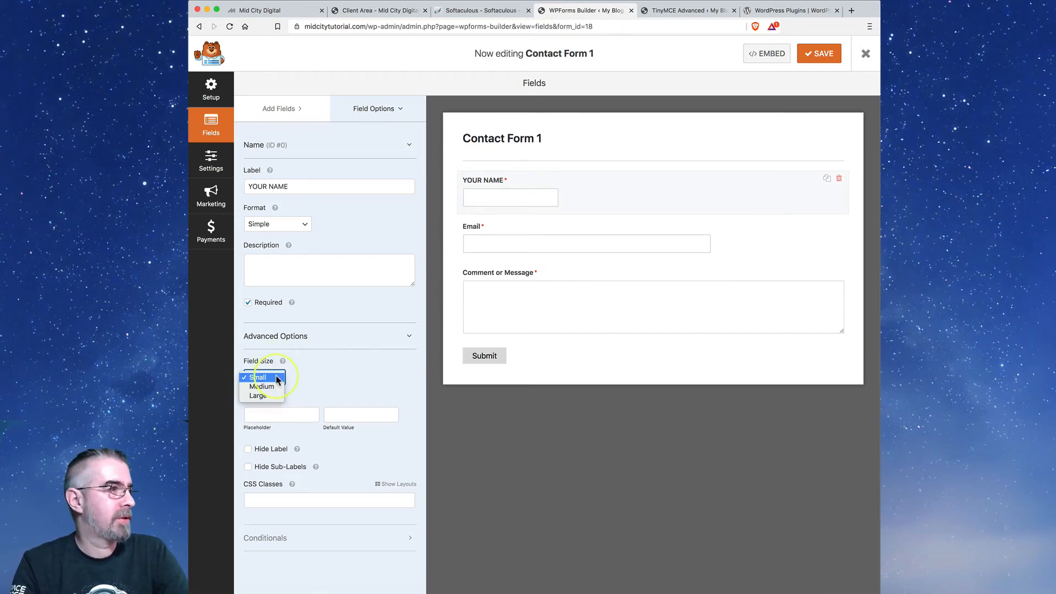
click(274, 386)
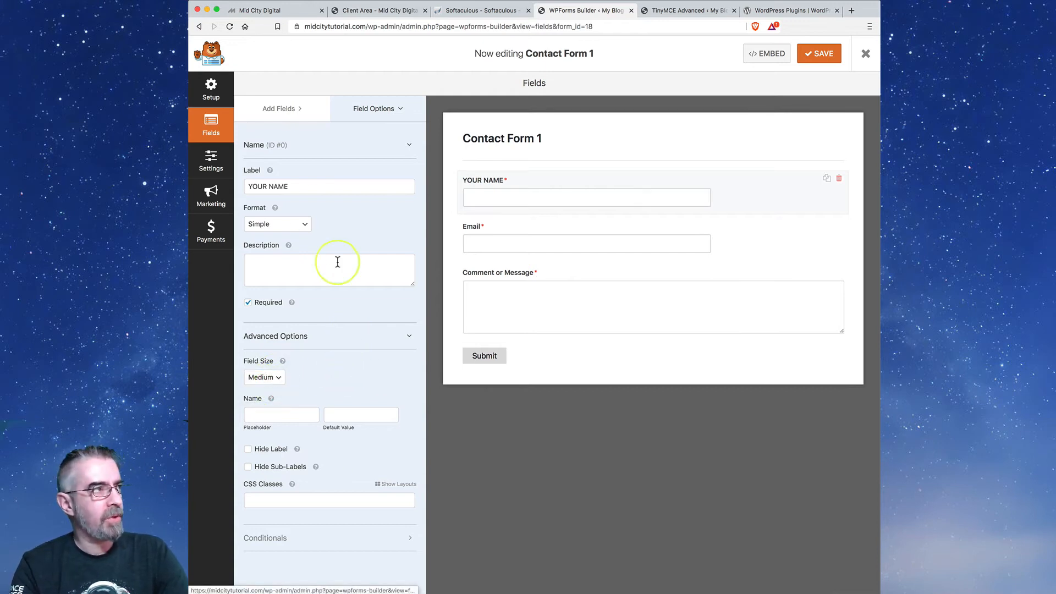
Try to add a reCAPTCHA field from the standard fields to Contact Form 1.
click(286, 111)
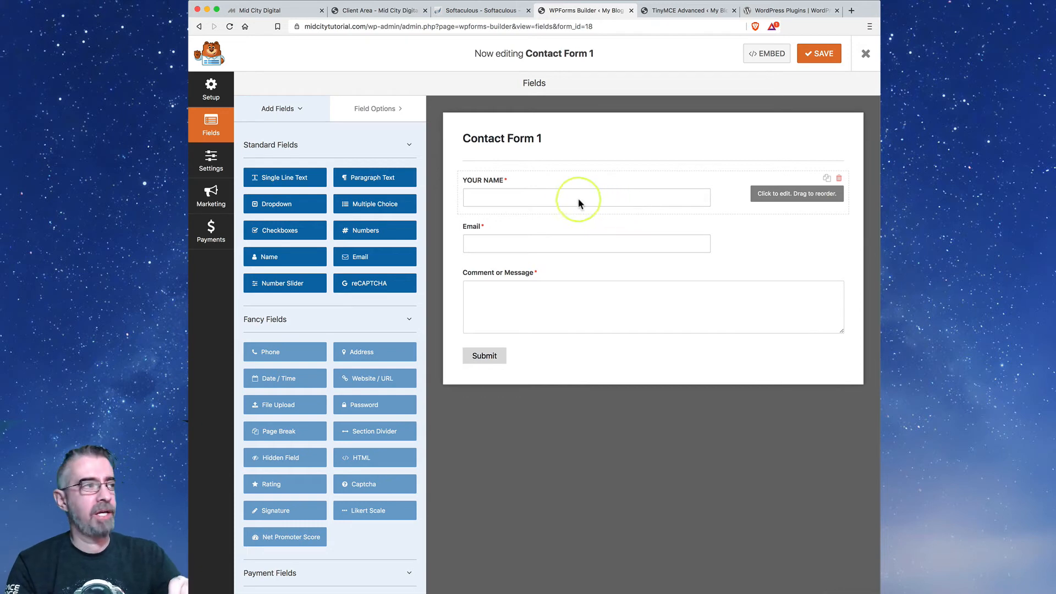
click(366, 285)
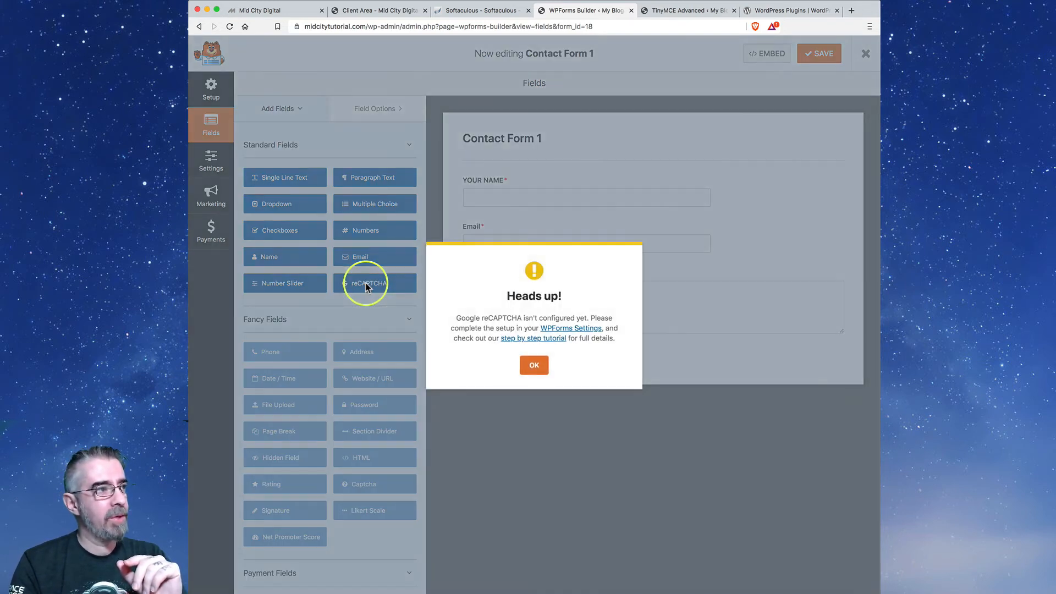
click(536, 366)
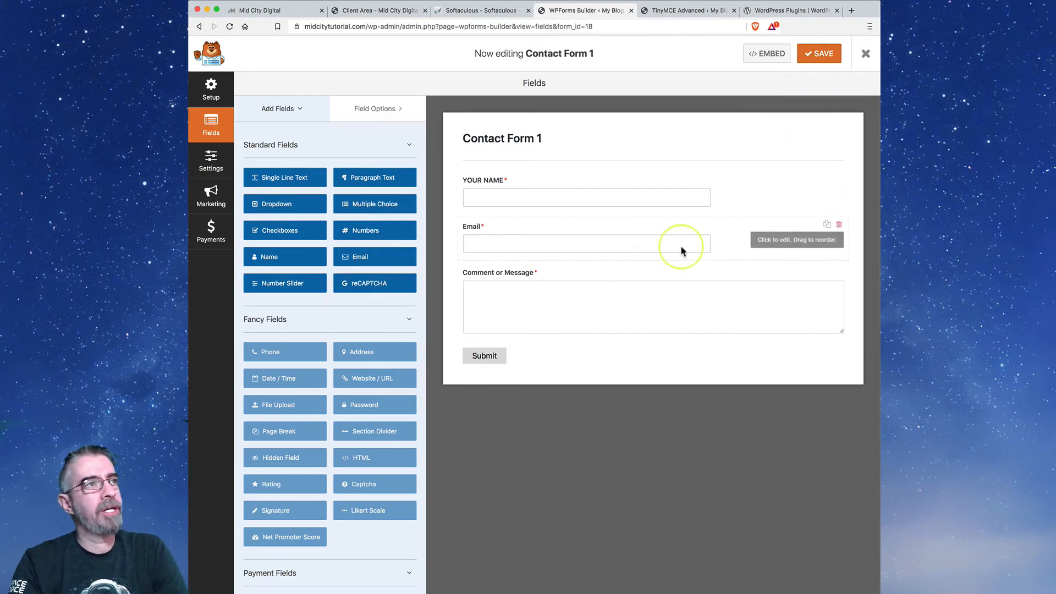
Save Contact Form 1 and close the form builder.
click(826, 57)
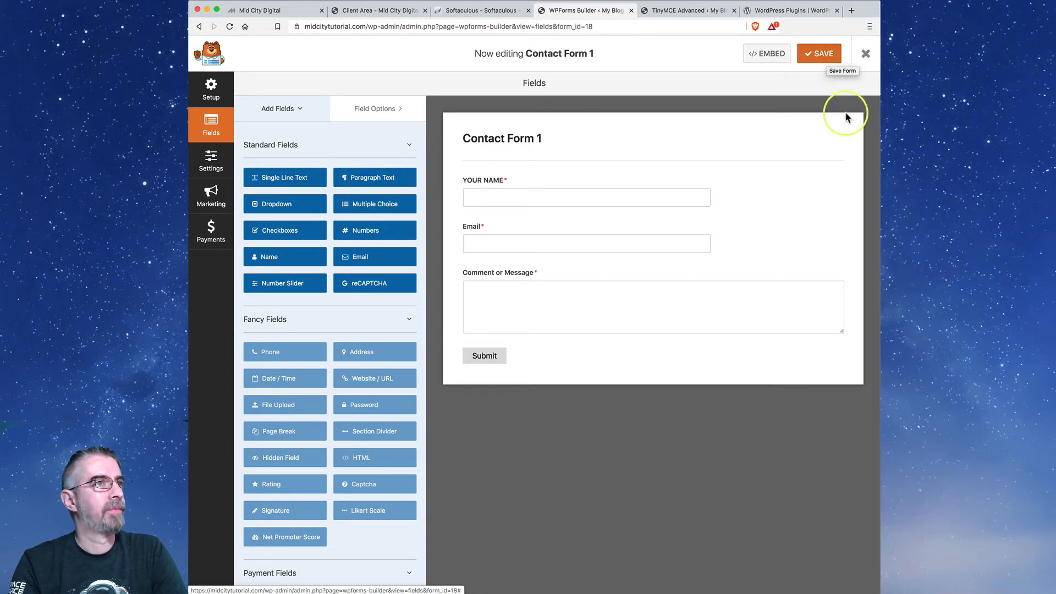
click(865, 54)
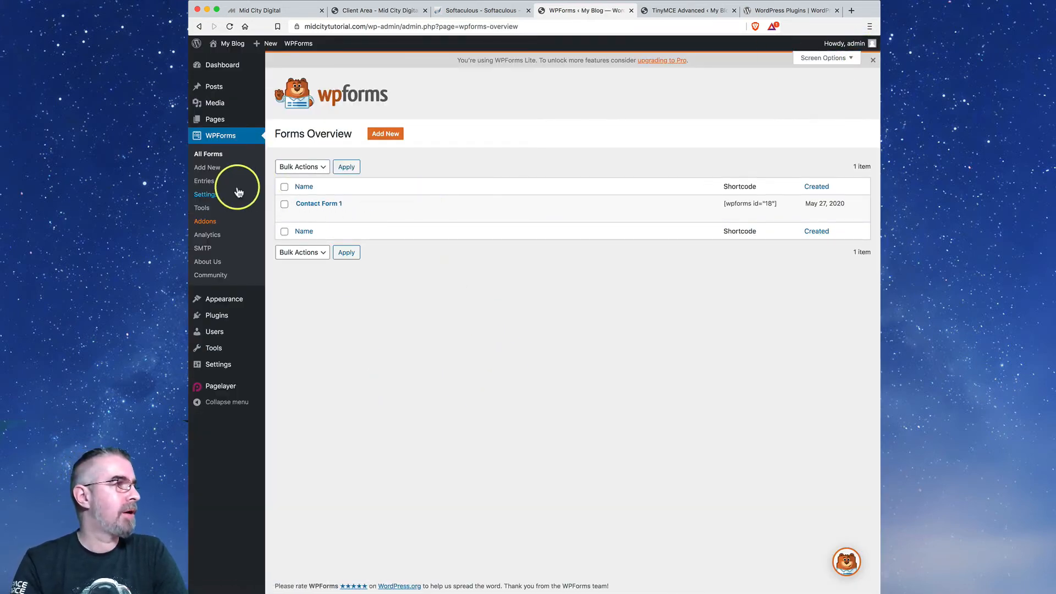
Create a new page titled "Contact".
mouse_move(222, 87)
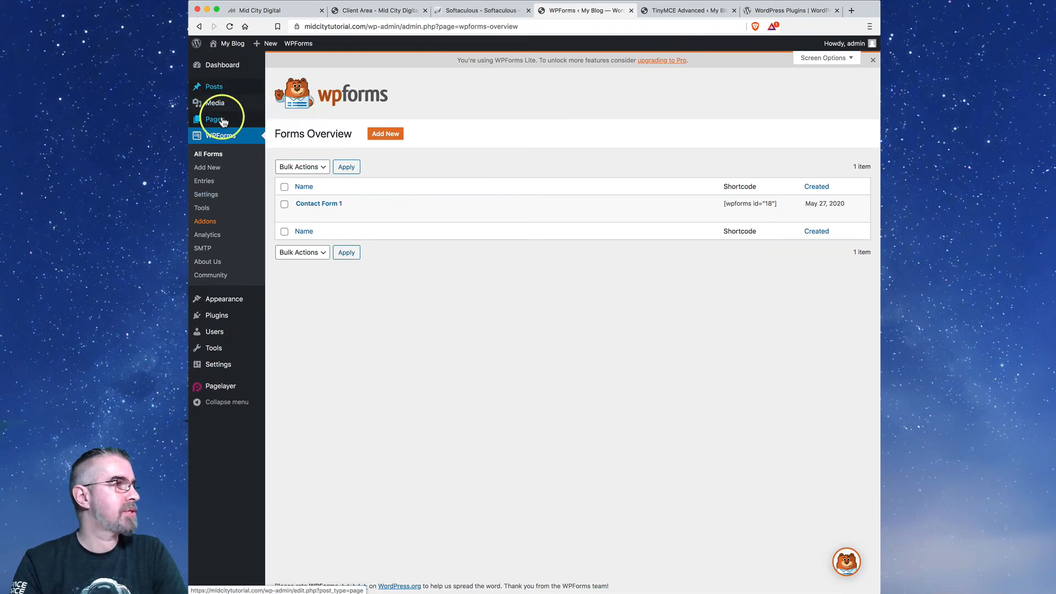
mouse_move(222, 123)
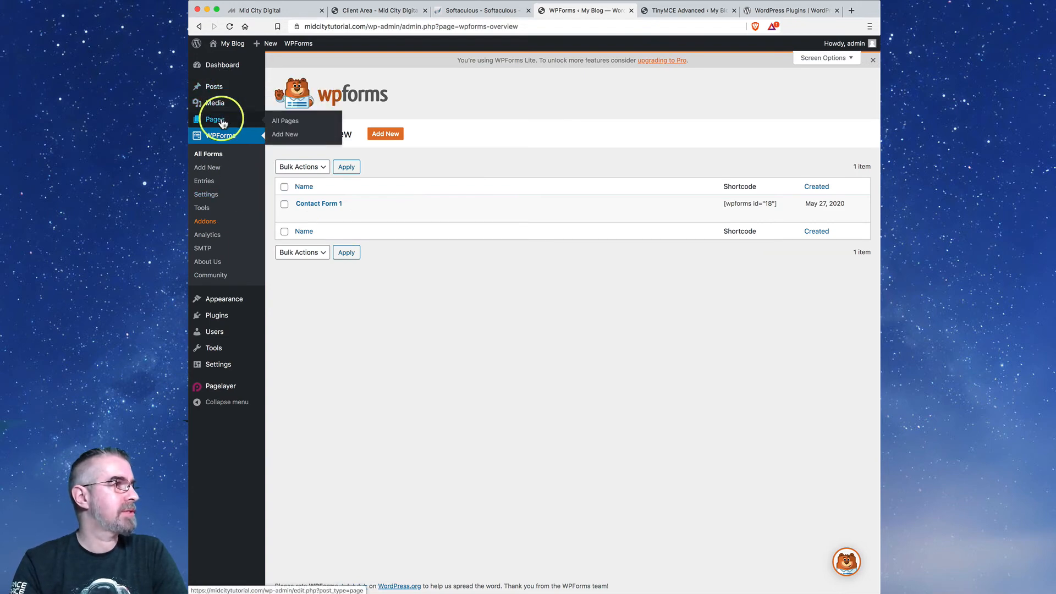
click(287, 135)
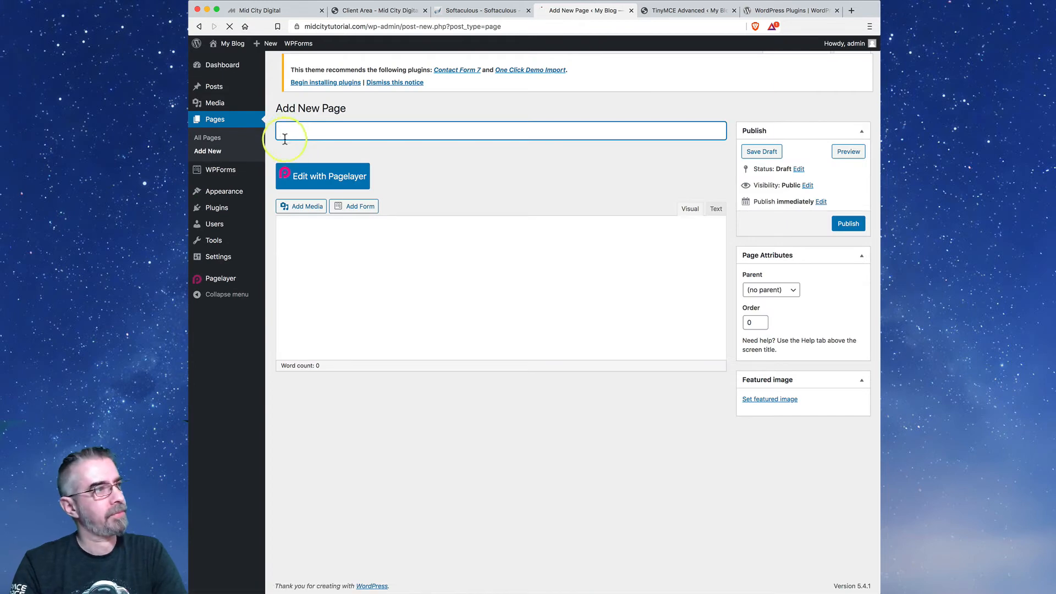
click(350, 133)
text(Contact)
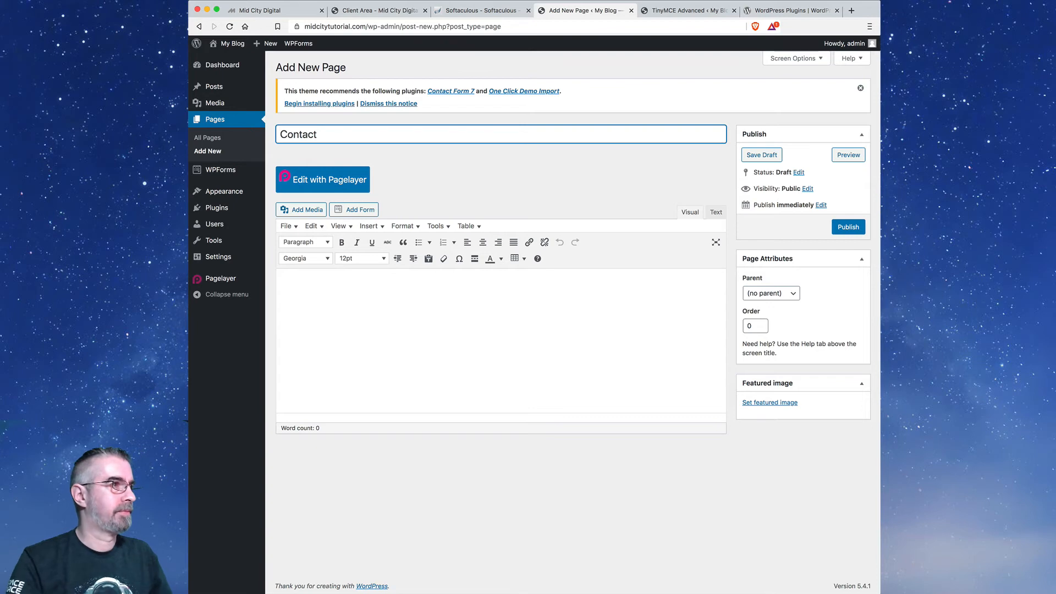
key(Tab)
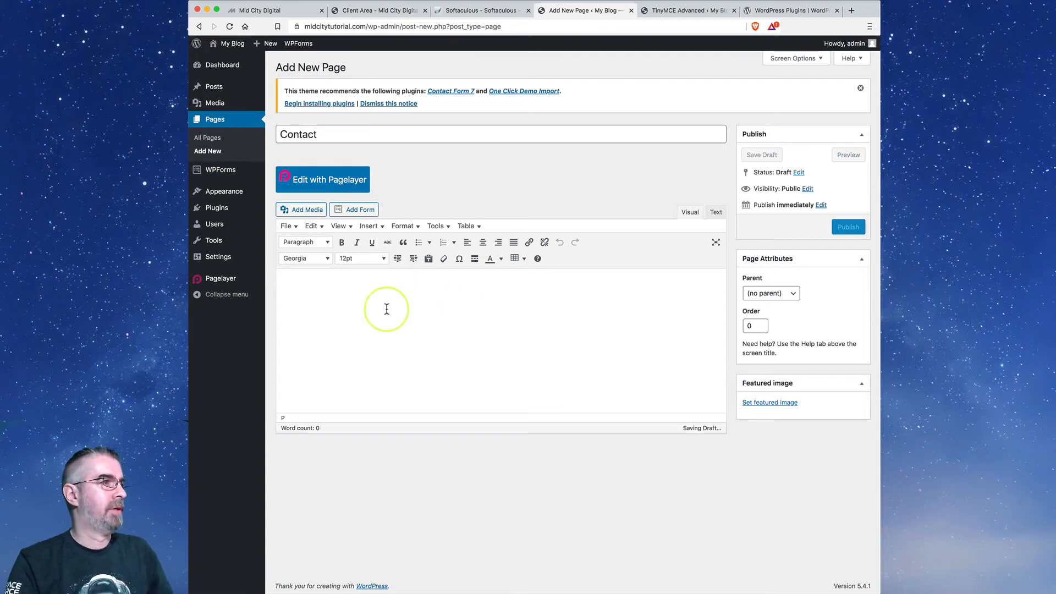
Insert Contact Form 1 into the page body without showing the form name or description.
click(361, 212)
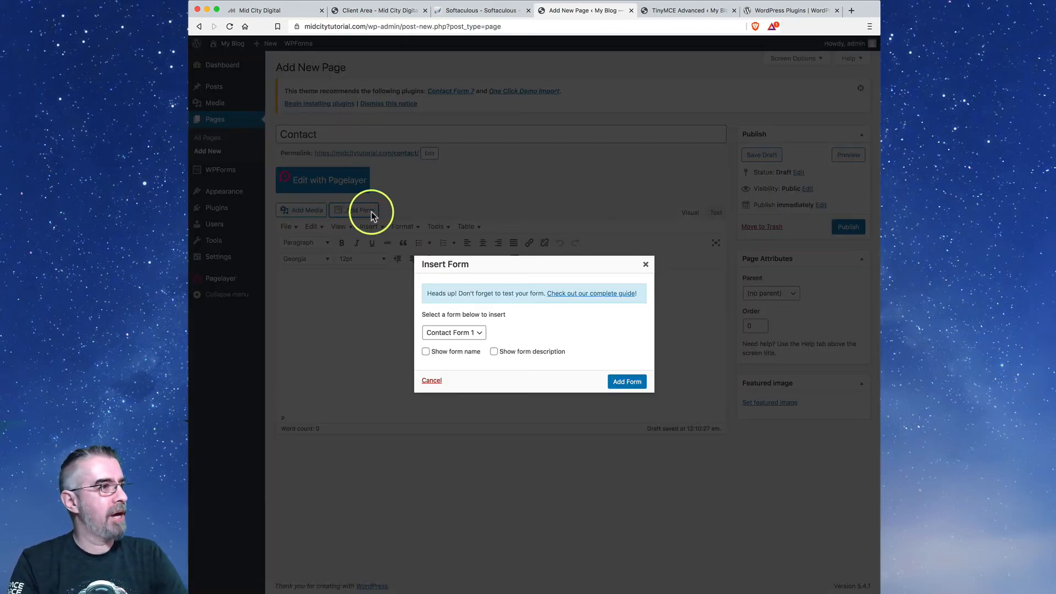
click(480, 334)
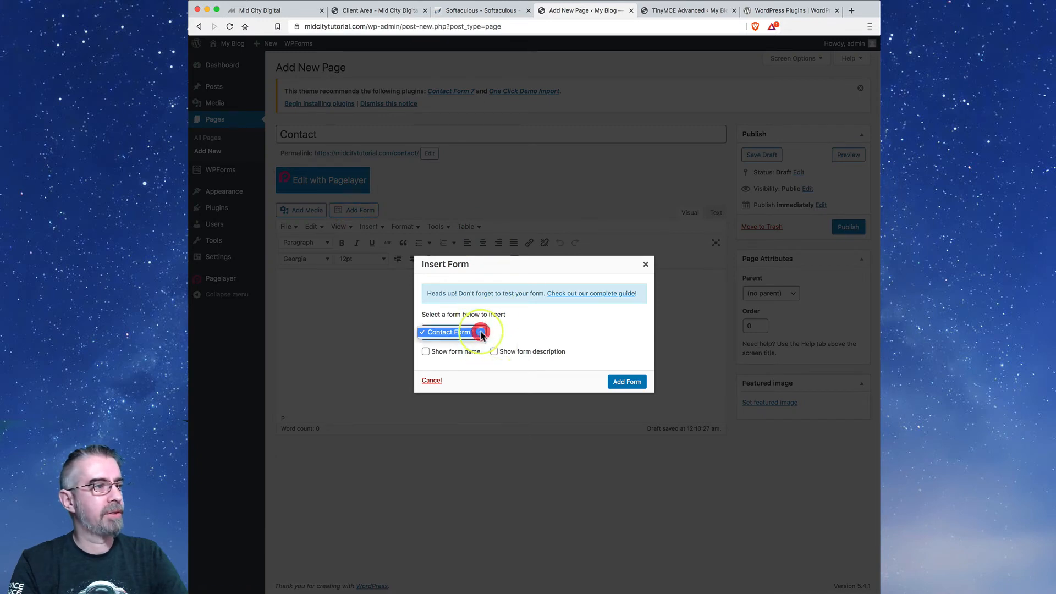
click(514, 328)
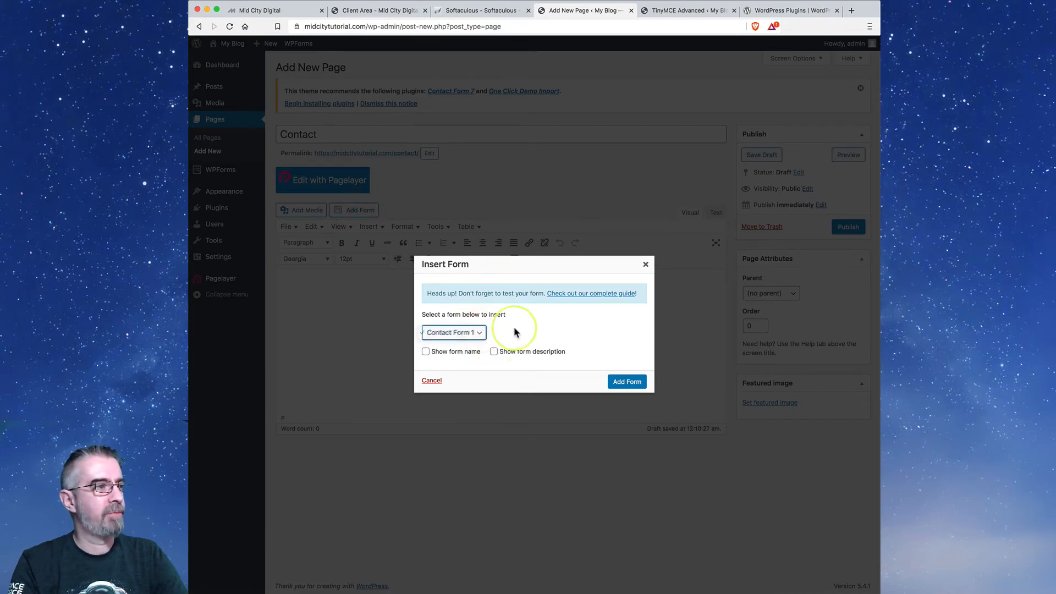
click(427, 353)
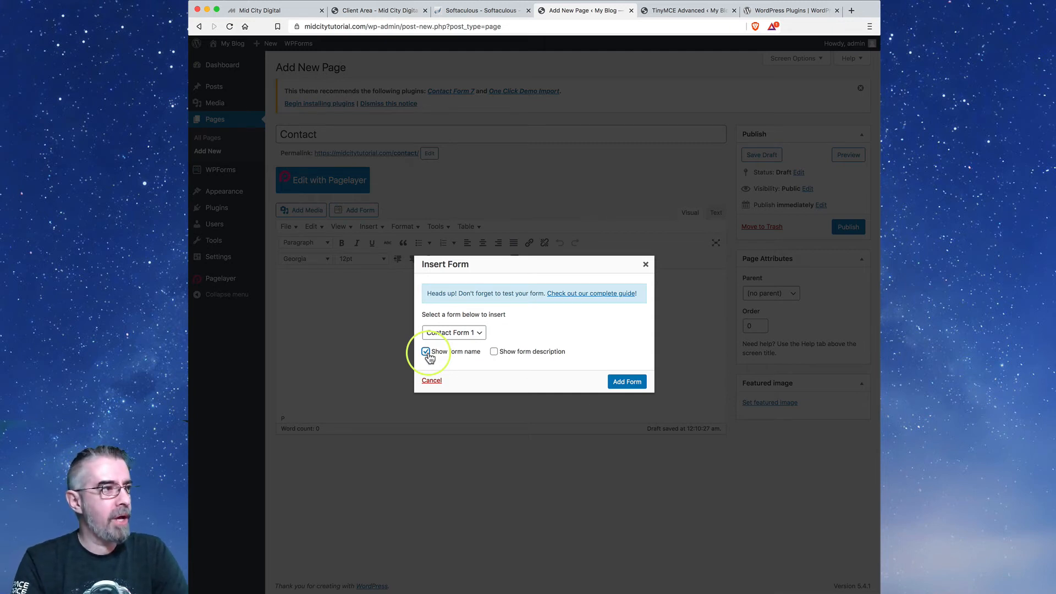
click(427, 353)
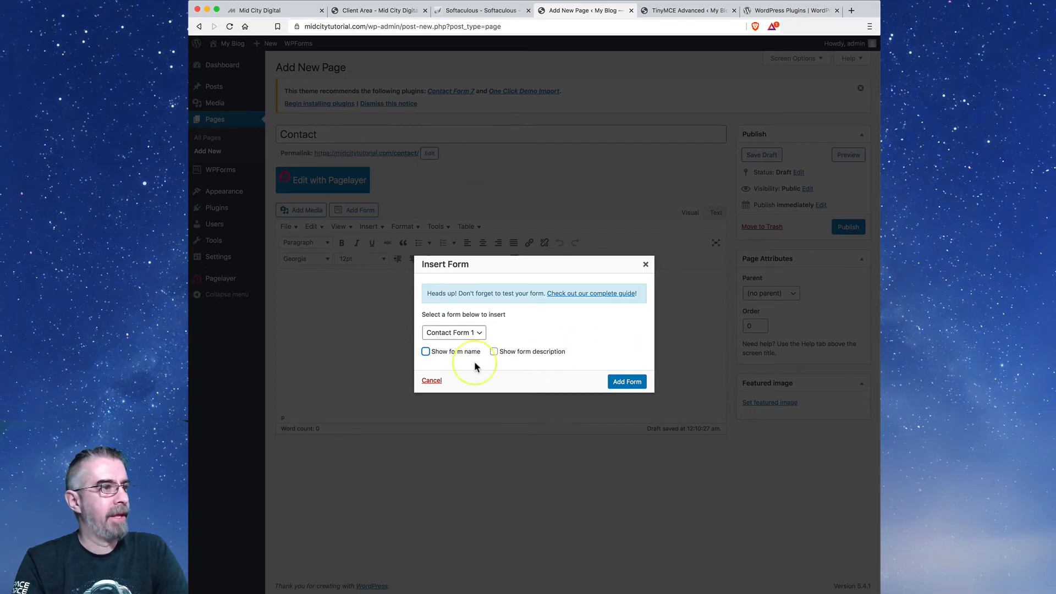
click(630, 381)
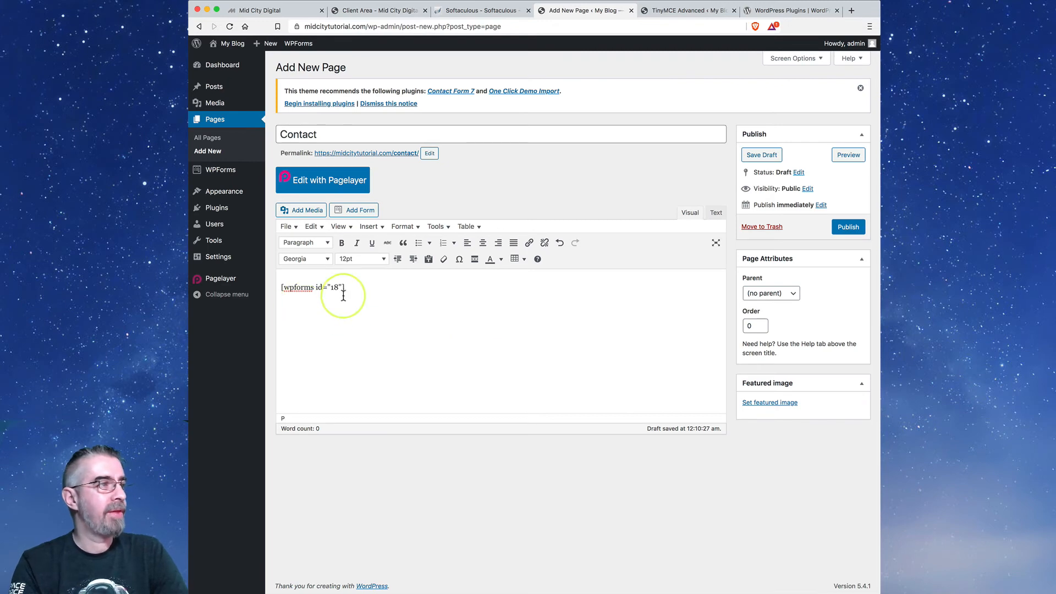
Publish the Contact page, view it on the live site, and return to the page editor.
drag(356, 287, 248, 286)
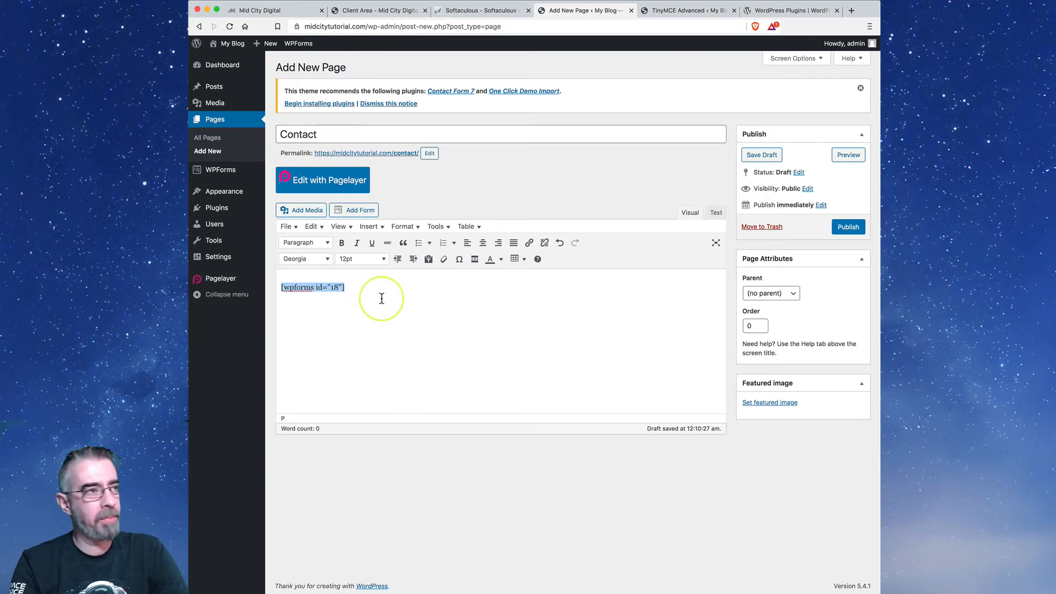
click(848, 227)
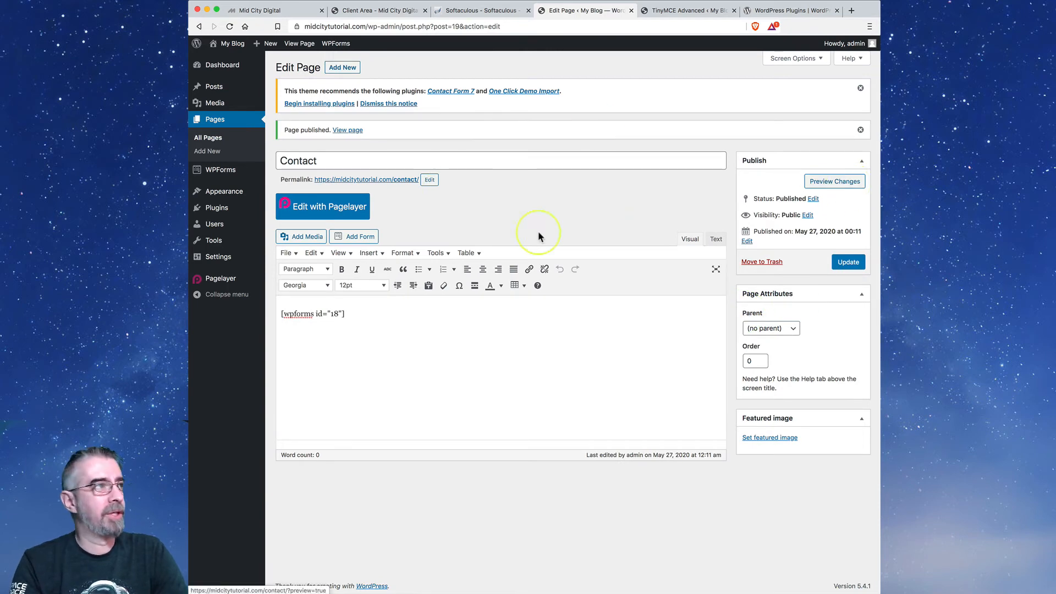
click(352, 130)
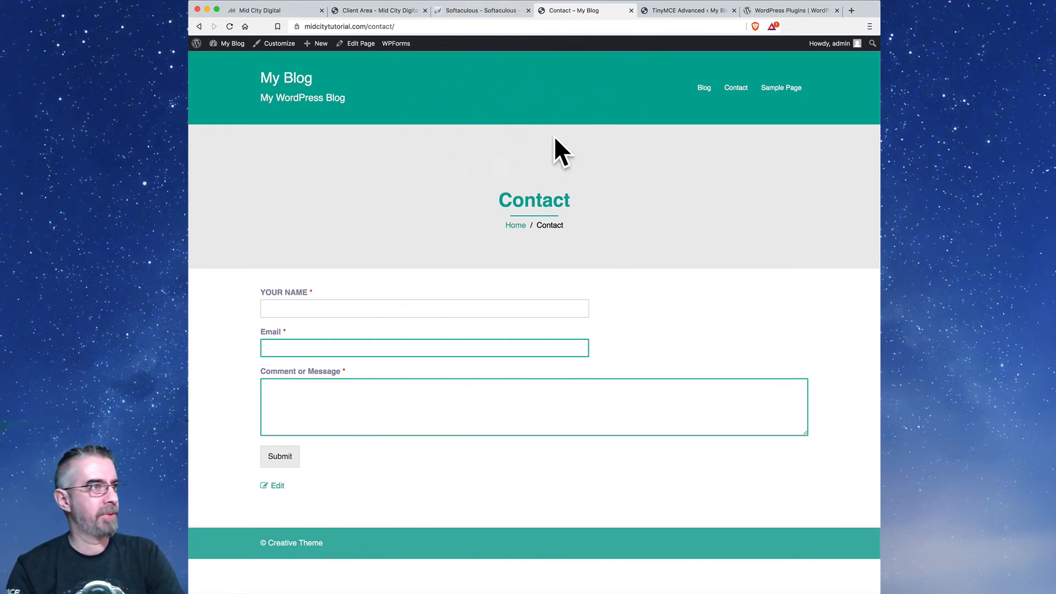
click(200, 27)
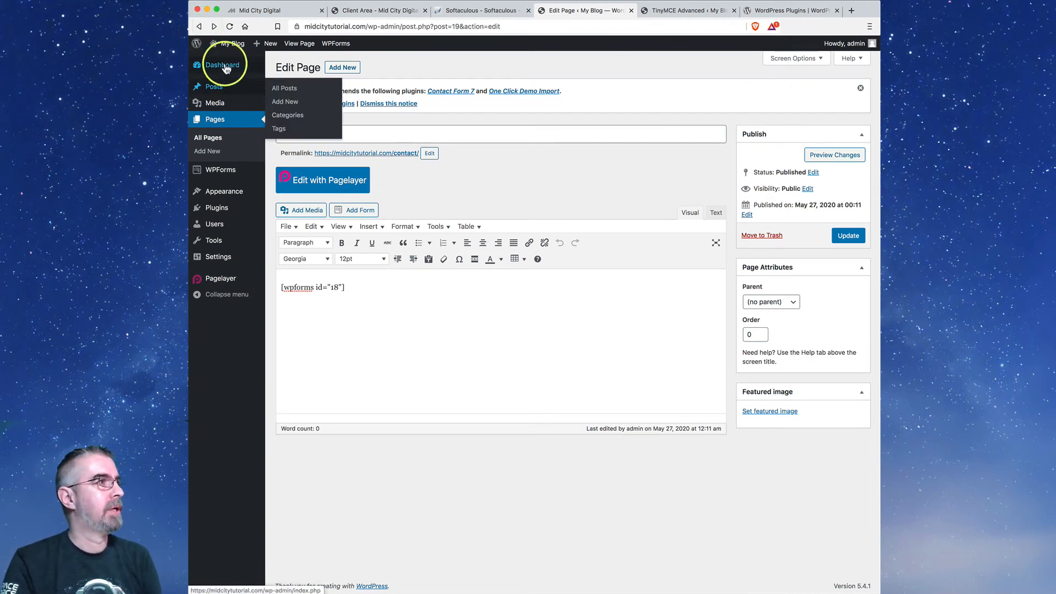
Search the plugin directory for "user role editor" and install and activate the User Role Editor plugin.
mouse_move(225, 67)
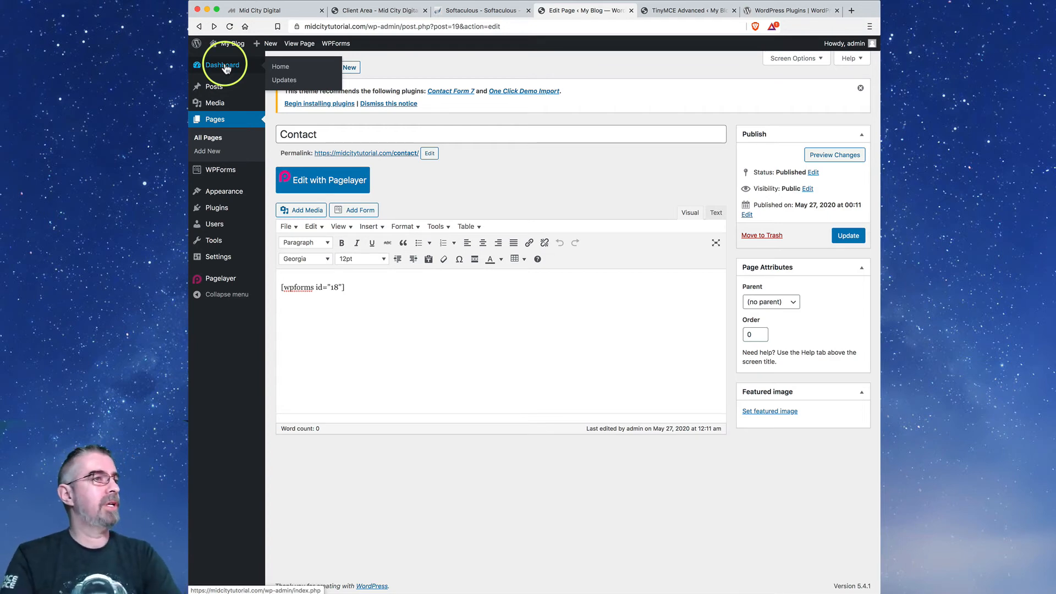
mouse_move(222, 209)
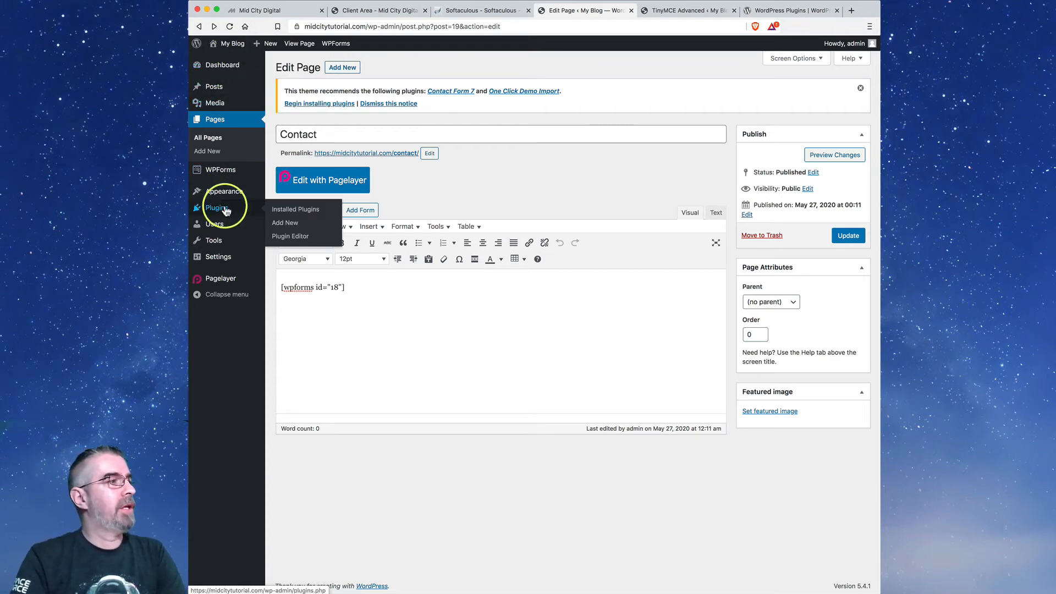
click(290, 225)
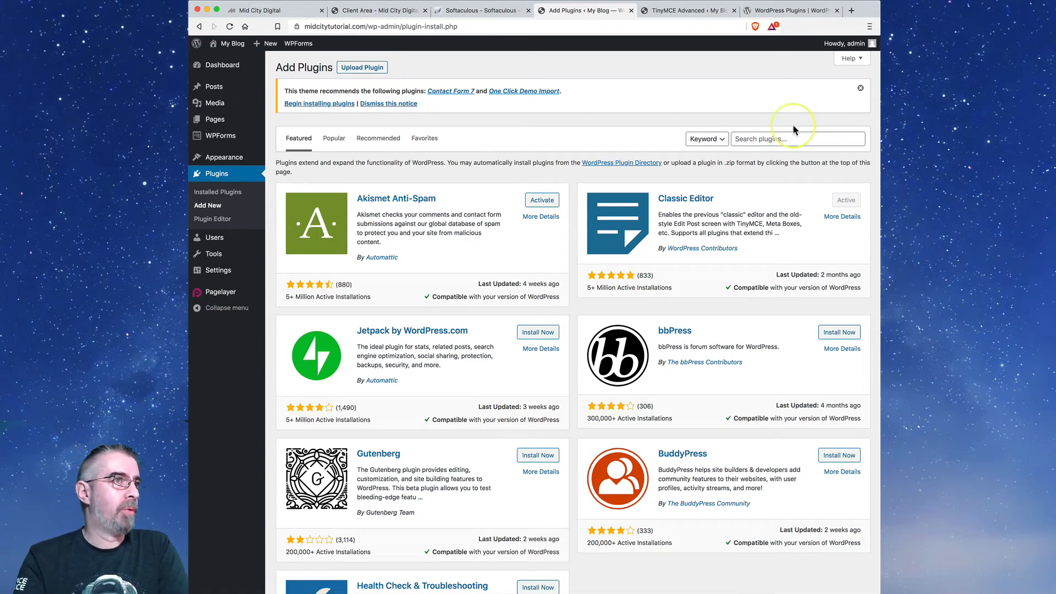
click(769, 139)
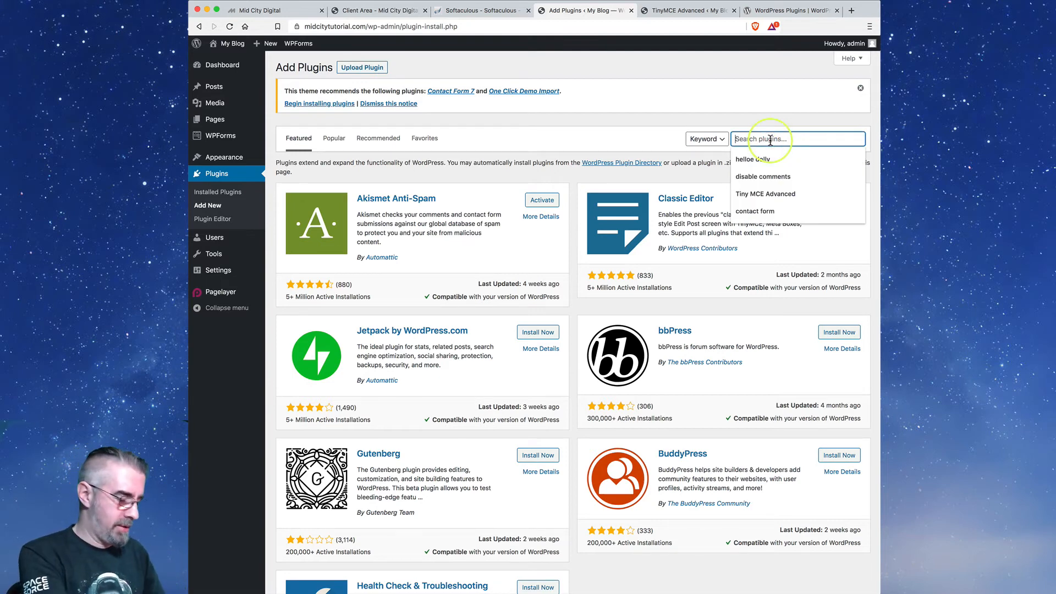
text(user role editor)
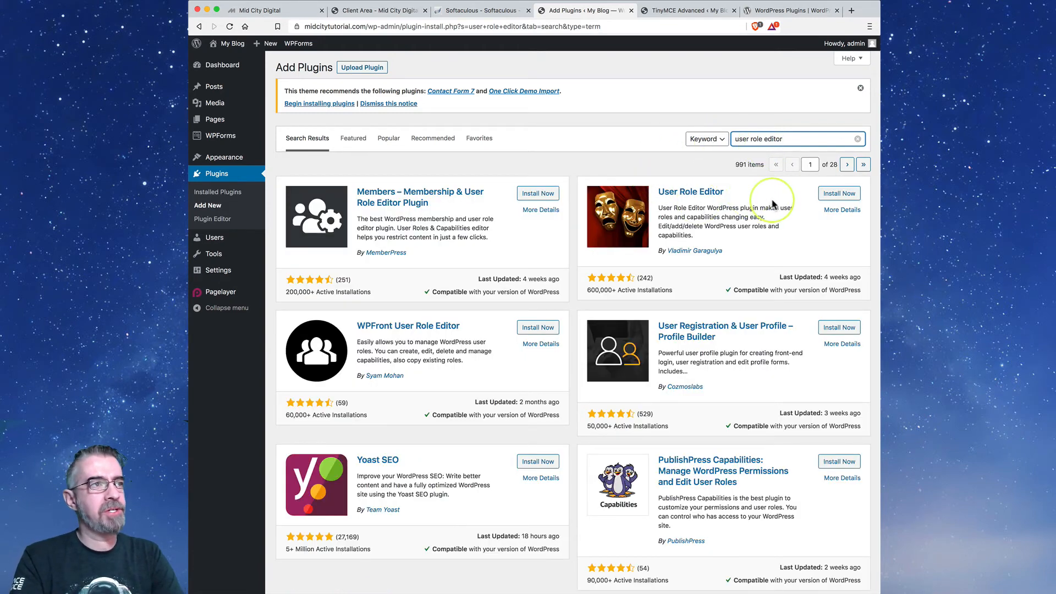
click(836, 197)
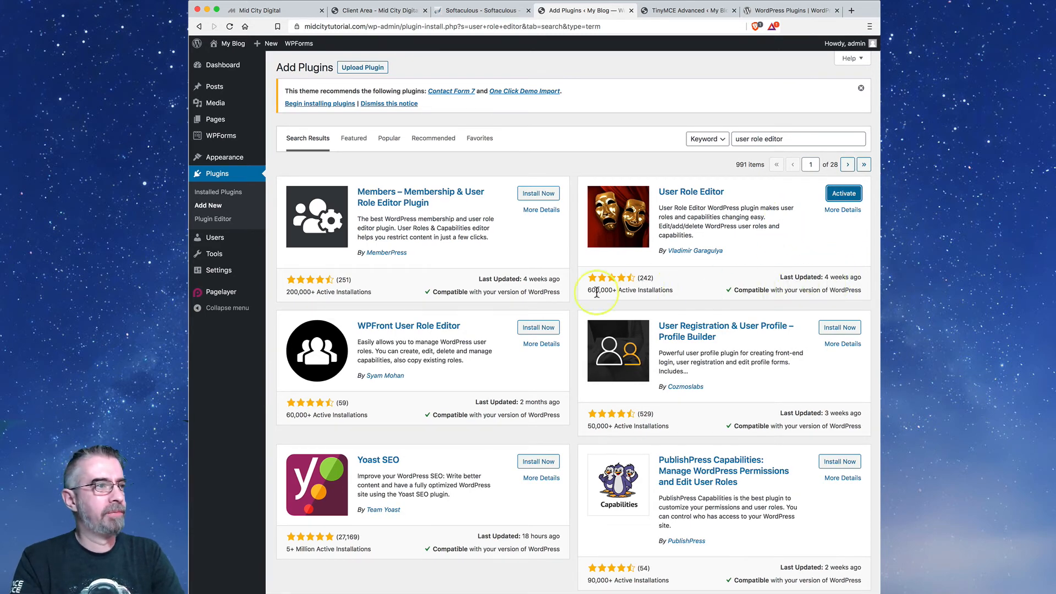
click(843, 193)
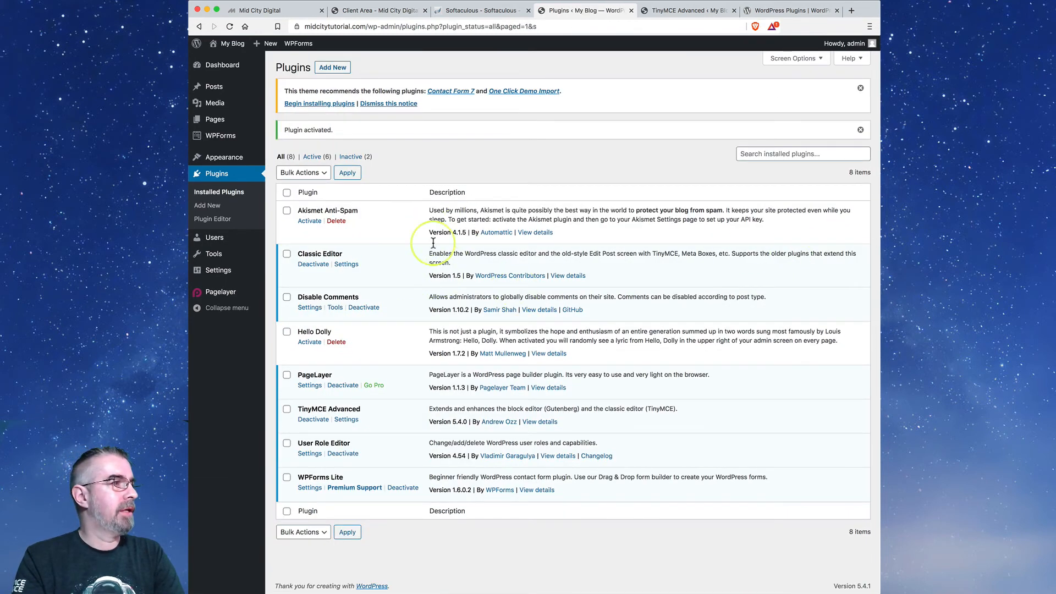
Enable showing the Administrator role in the User Role Editor settings and save the options.
mouse_move(230, 271)
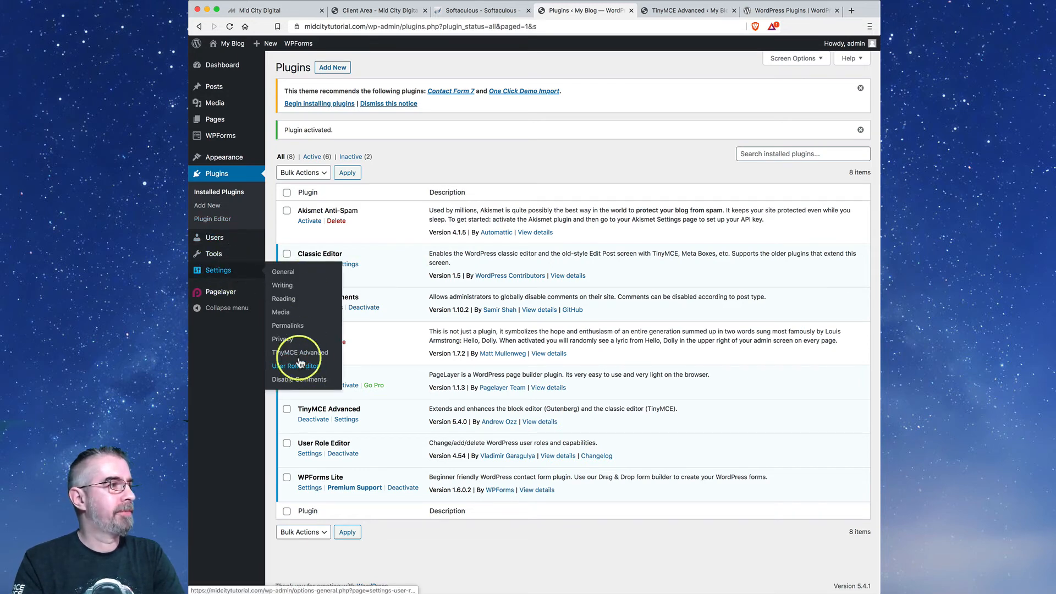
mouse_move(225, 240)
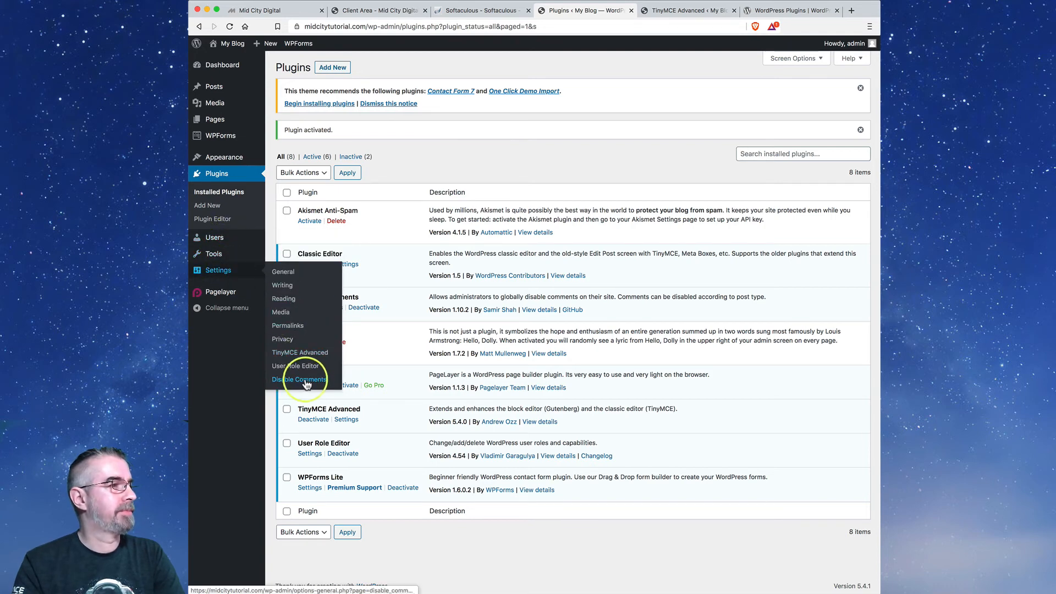
click(307, 367)
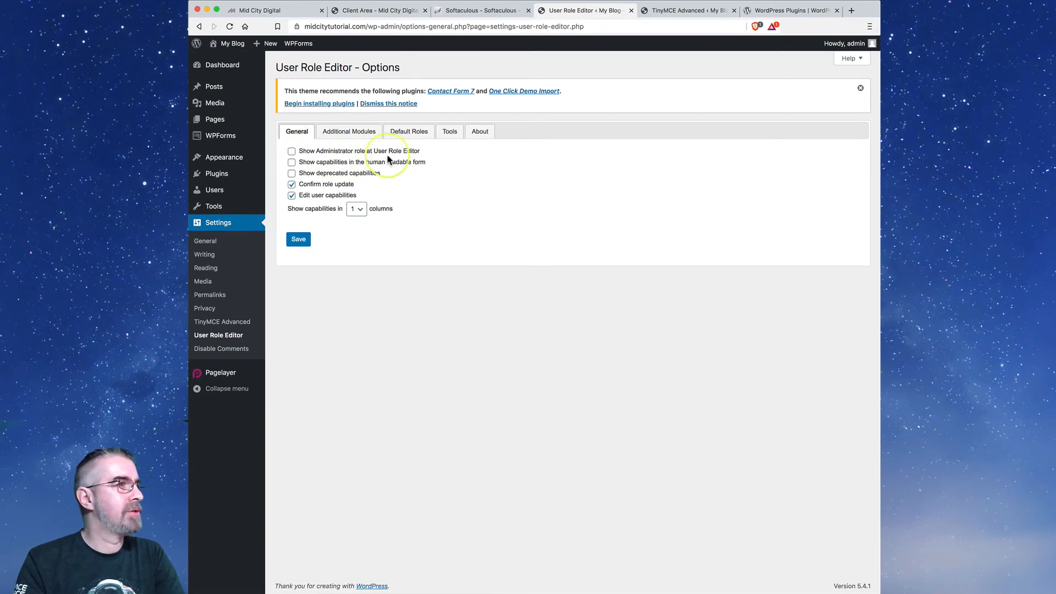
click(292, 154)
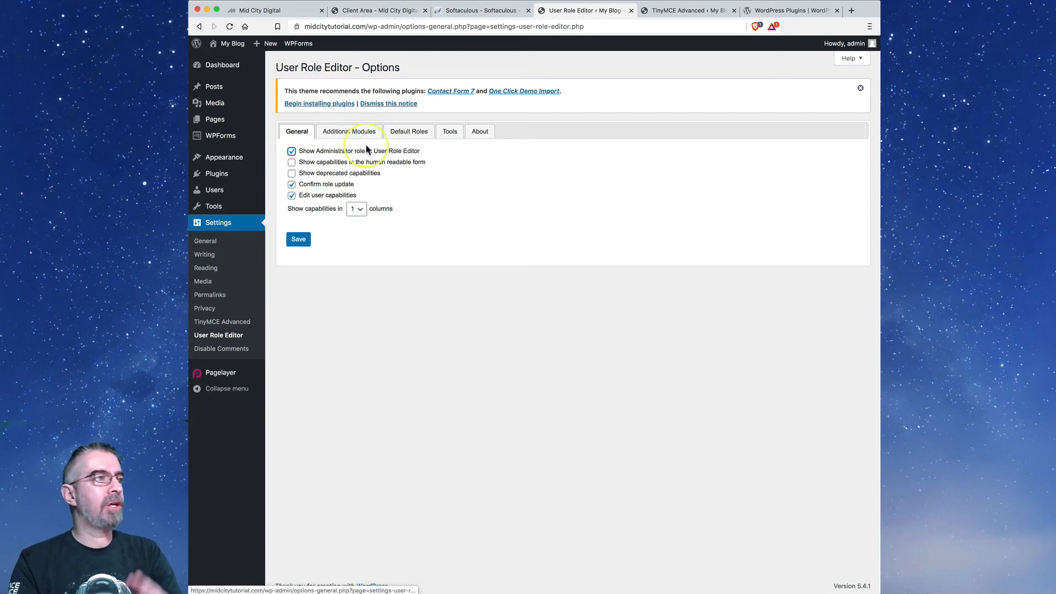
click(298, 238)
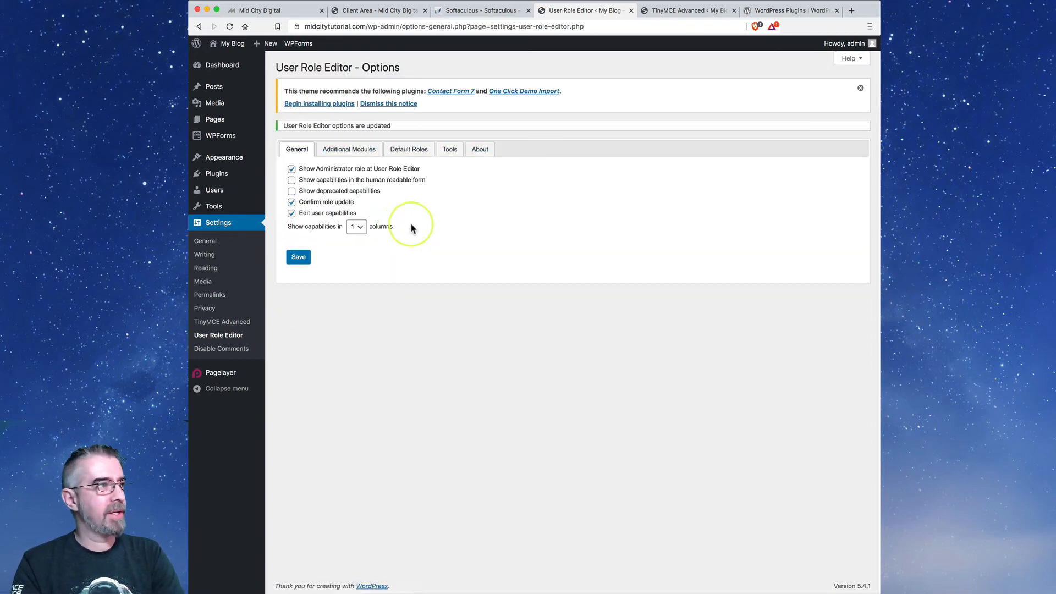
Look through the User Role Editor options for default roles, resetting user roles and plugin information, ending back at the general options.
click(411, 154)
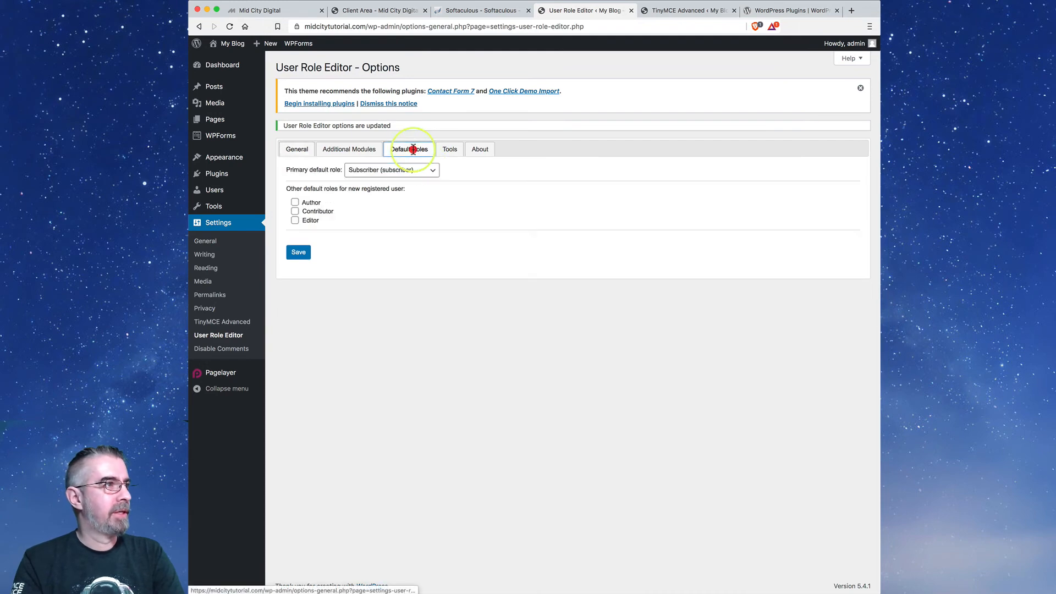
click(434, 174)
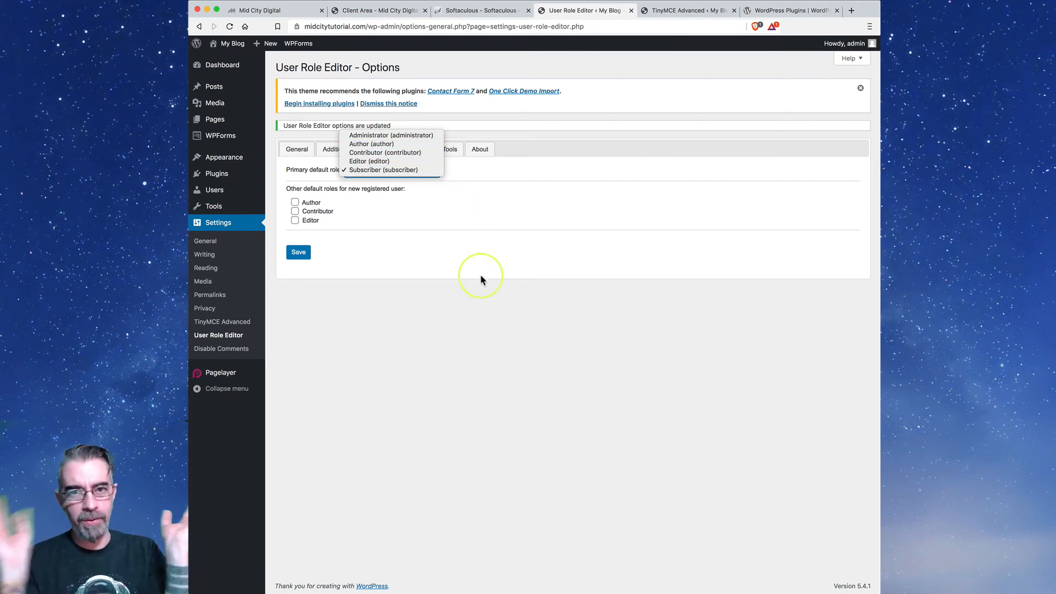
click(471, 221)
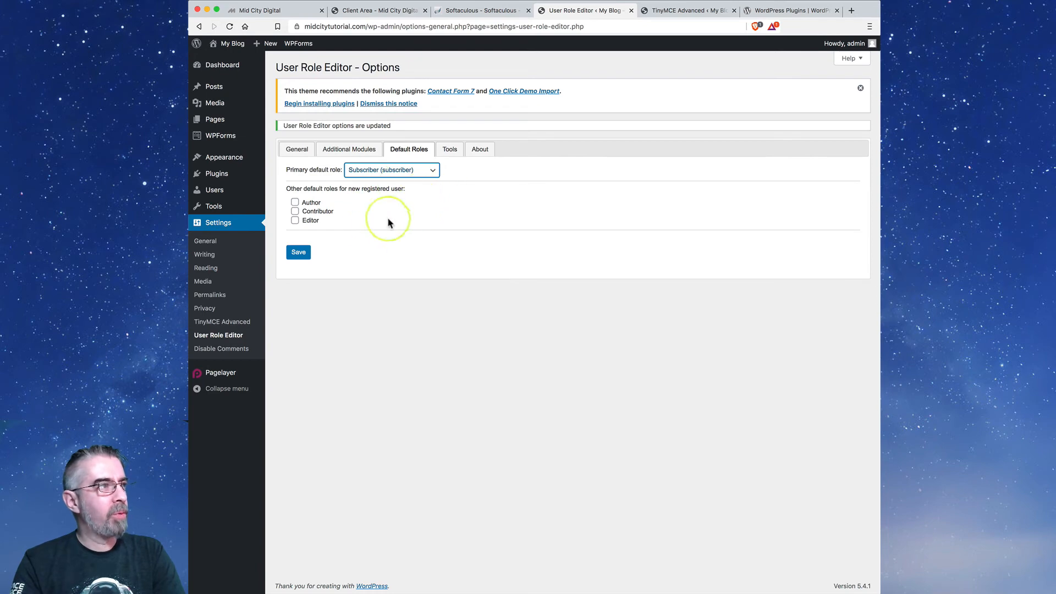
click(454, 151)
click(481, 151)
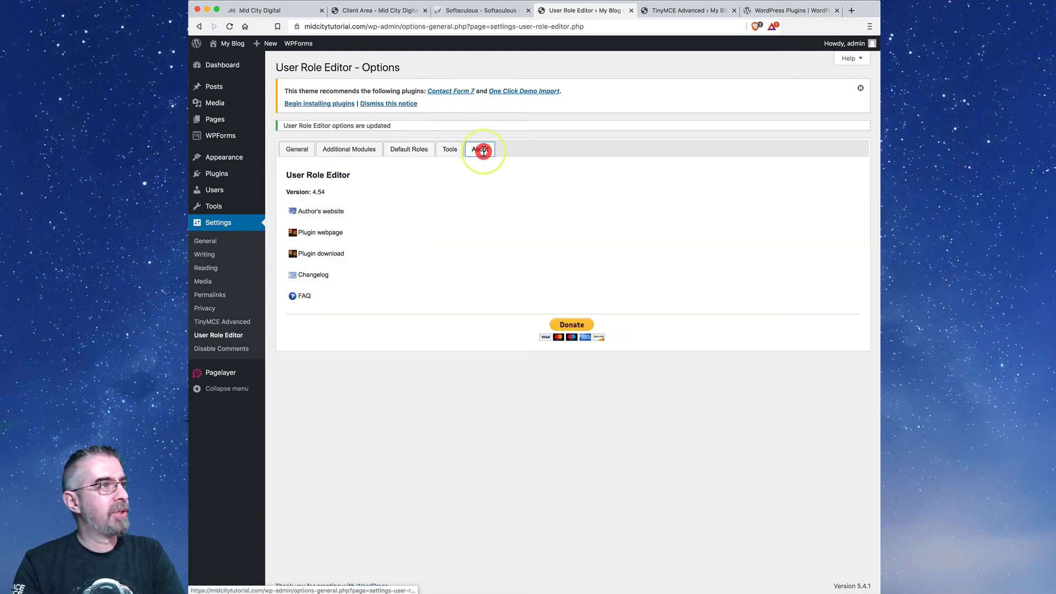
click(460, 156)
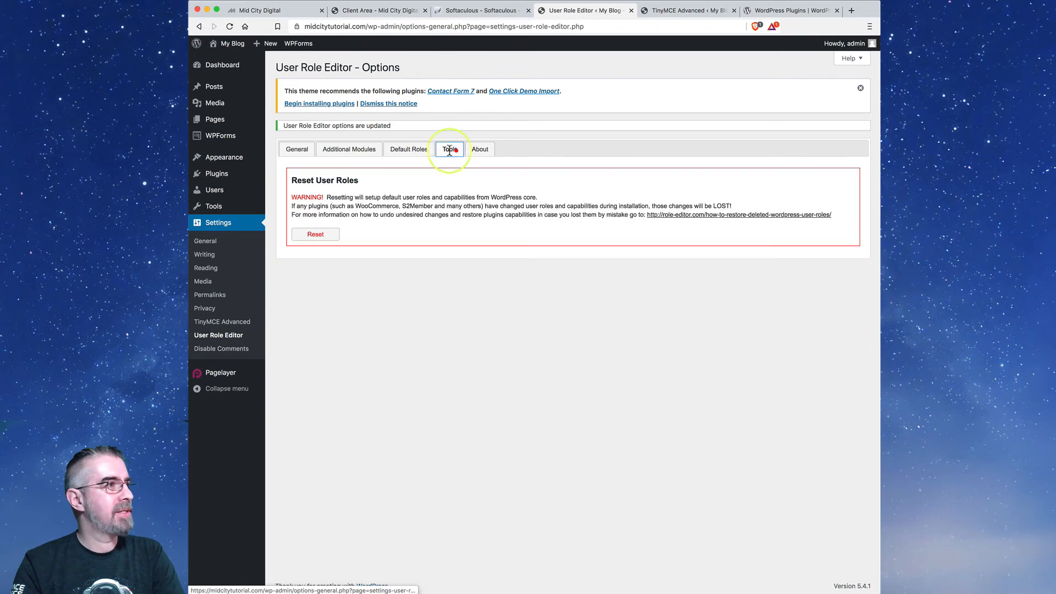
click(410, 150)
click(296, 149)
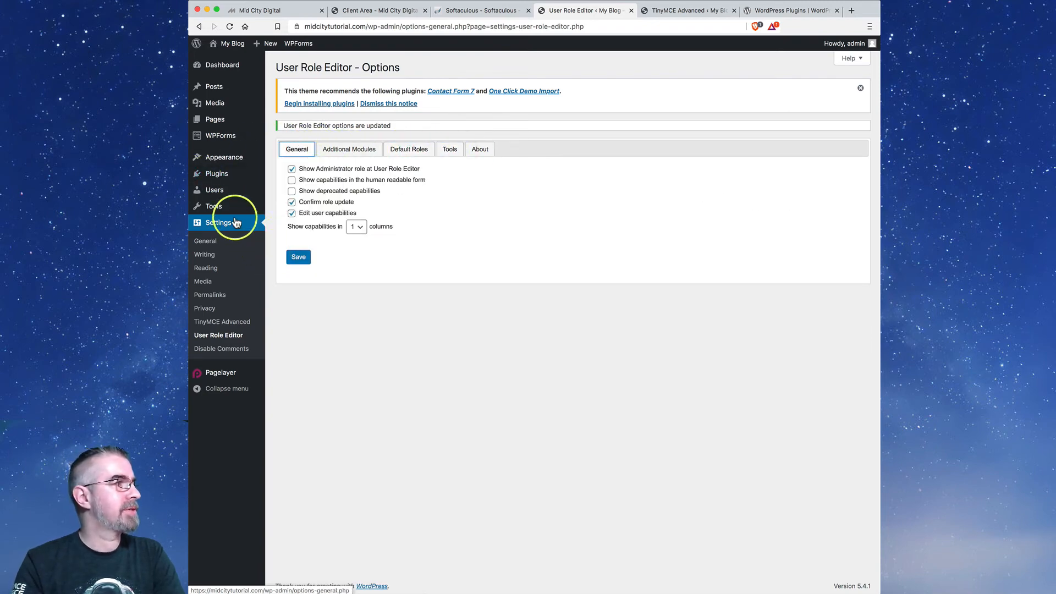
Open the User Role Editor for users, show capabilities in human readable form, and review the Subscriber role's capabilities.
mouse_move(227, 196)
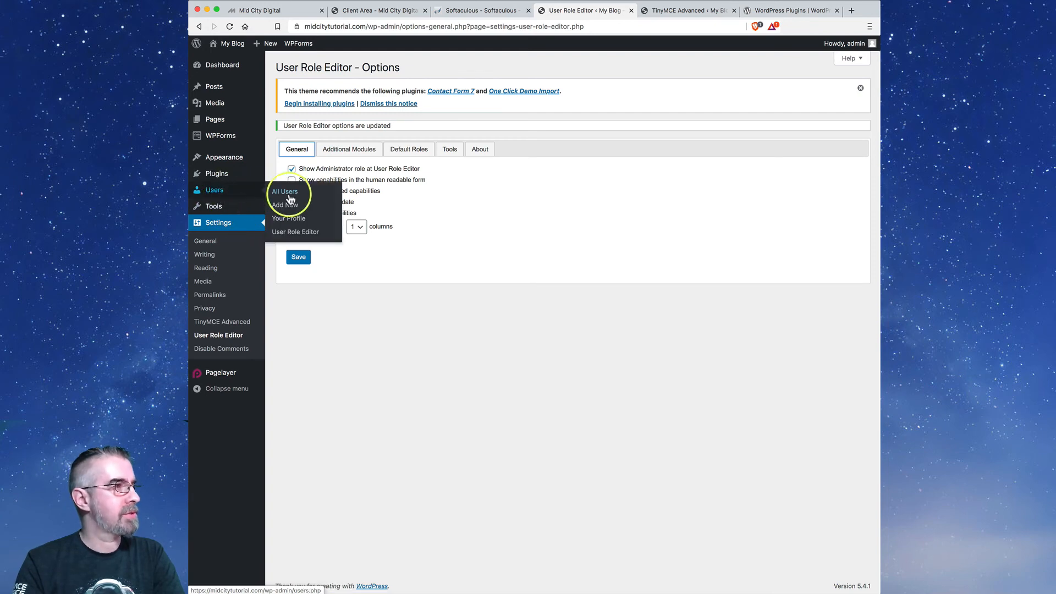
click(304, 234)
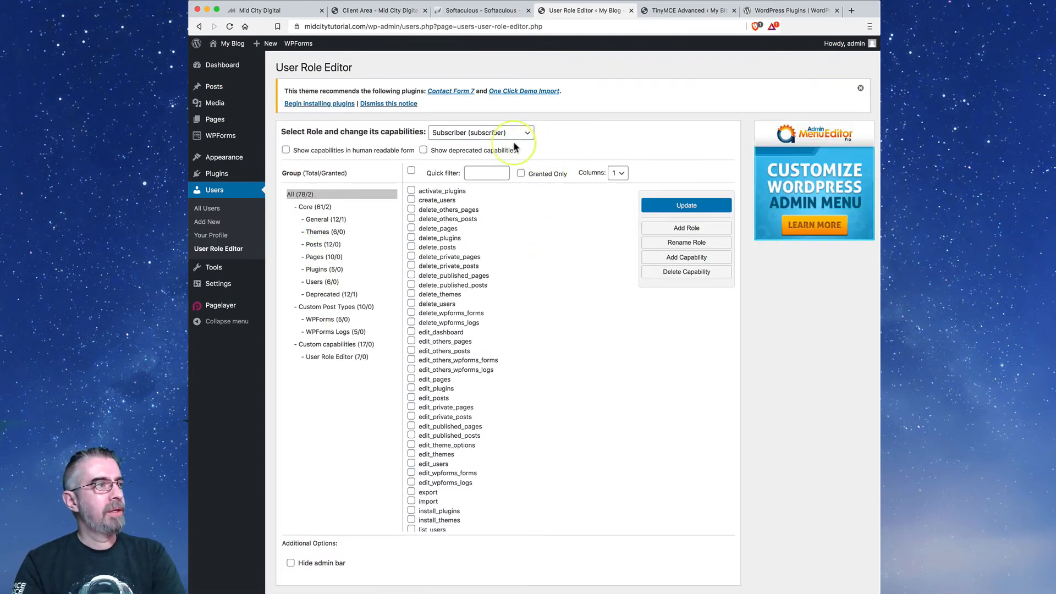
click(286, 151)
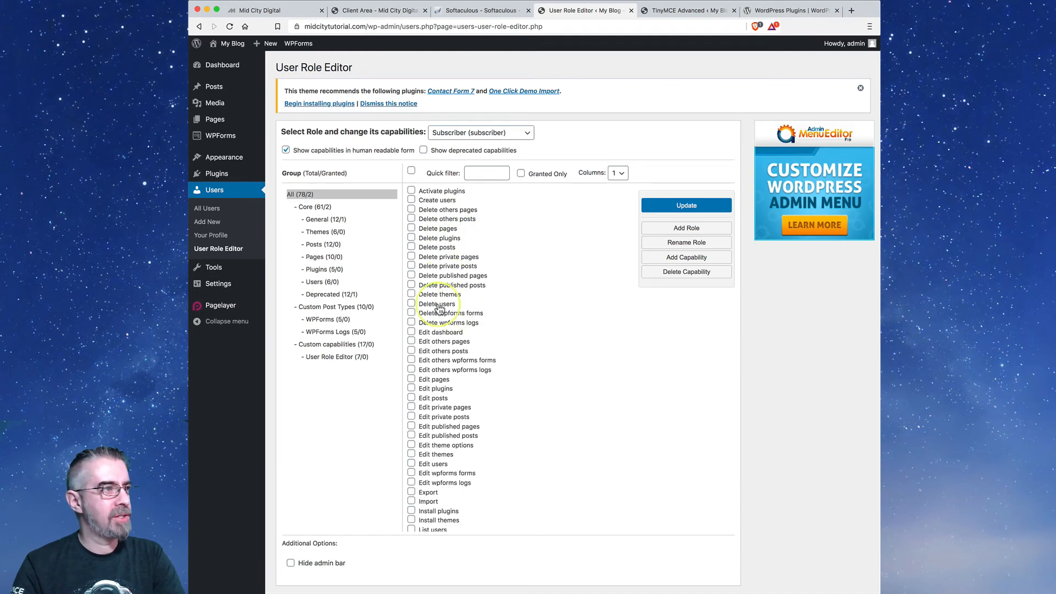
scroll(438, 339, down, 5)
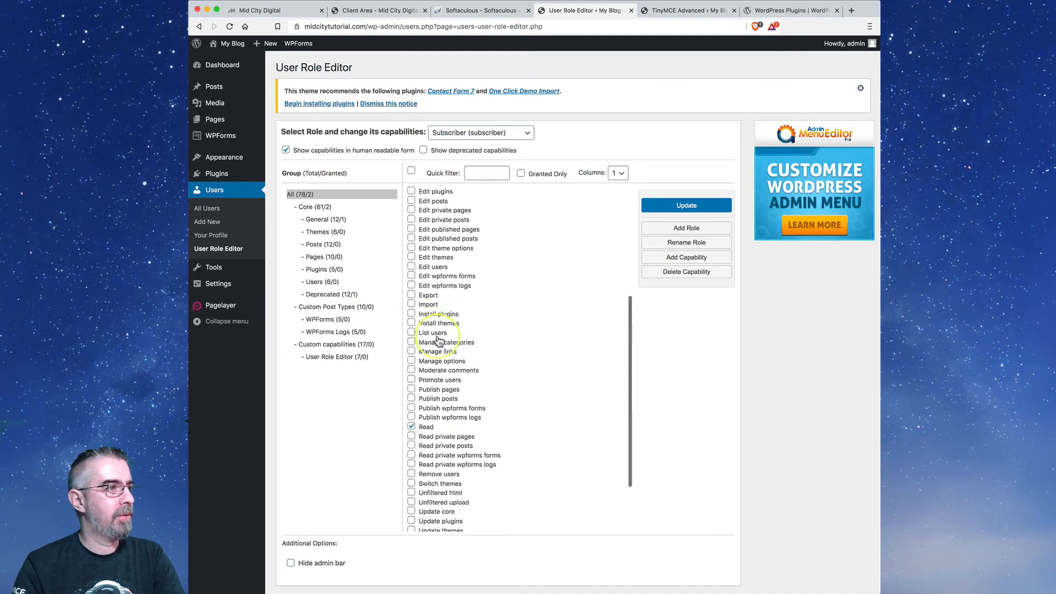
scroll(438, 340, down, 3)
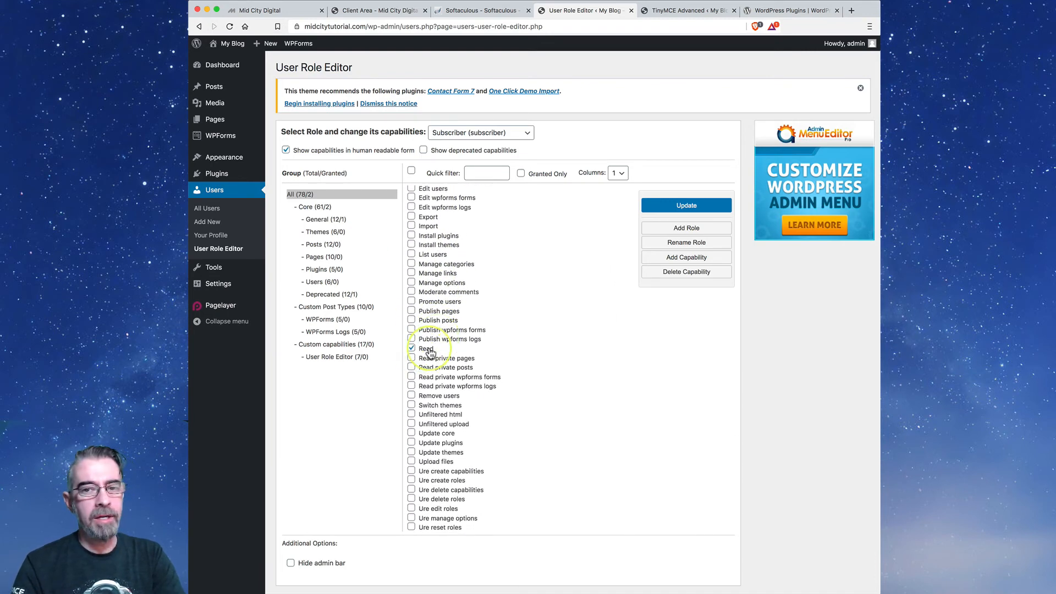
scroll(431, 349, down, 3)
scroll(440, 341, up, 3)
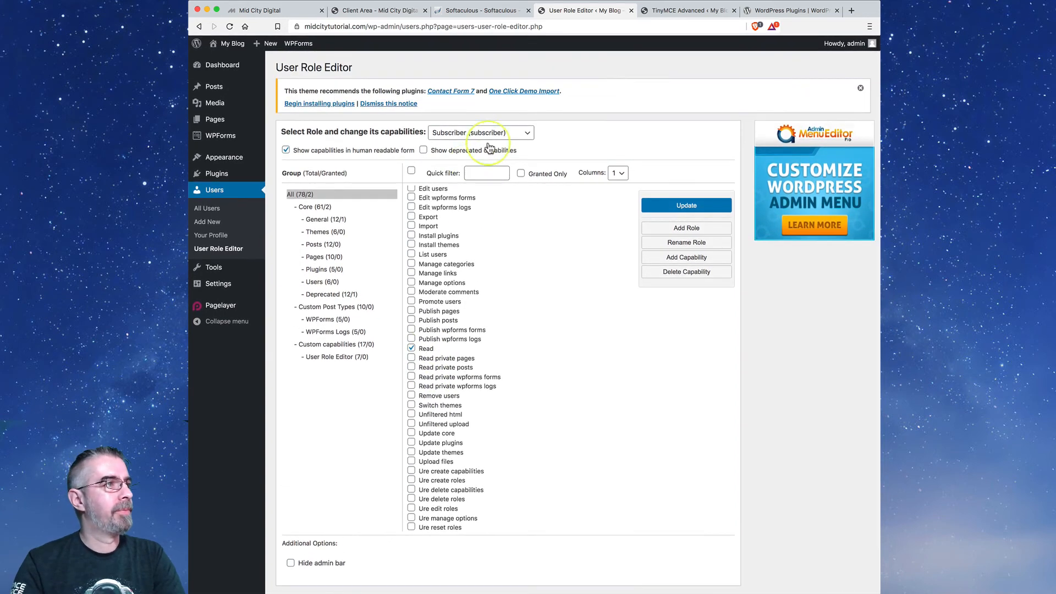
Load the Editor role and examine which capabilities it is granted.
click(491, 133)
click(492, 127)
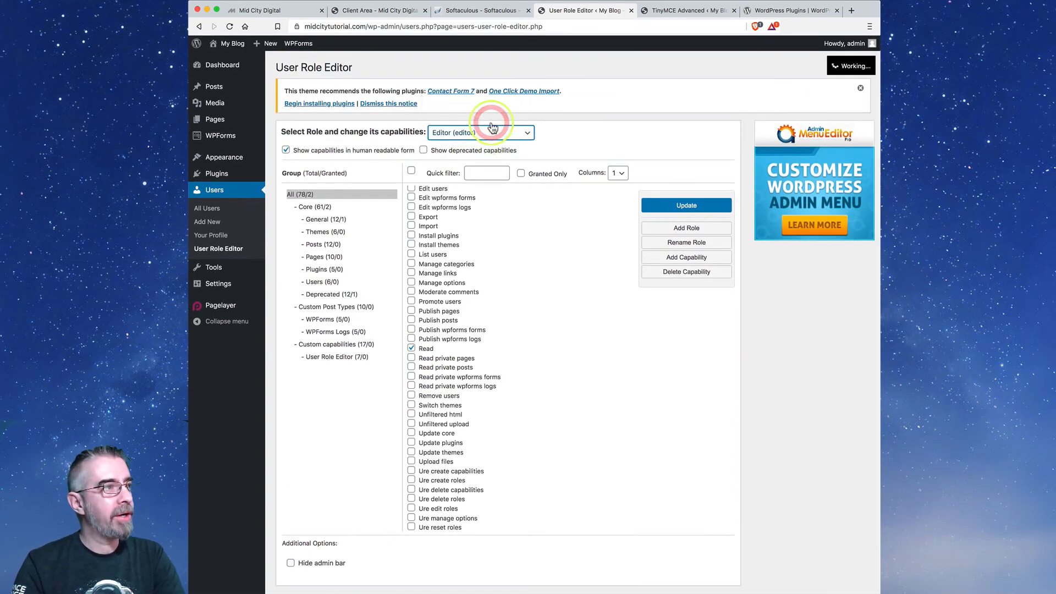
scroll(516, 324, down, 1)
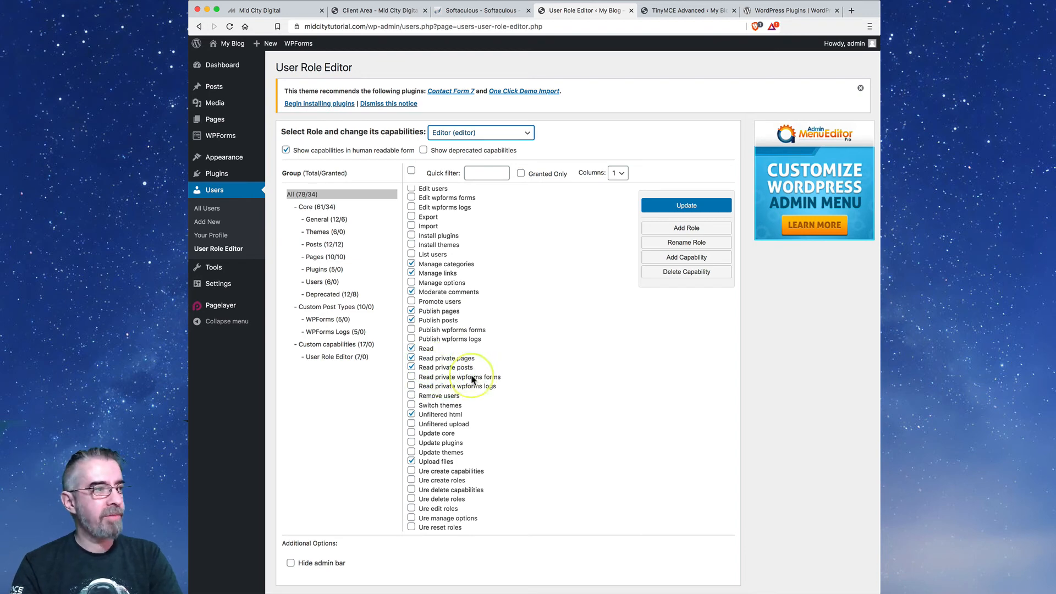
scroll(476, 377, down, 2)
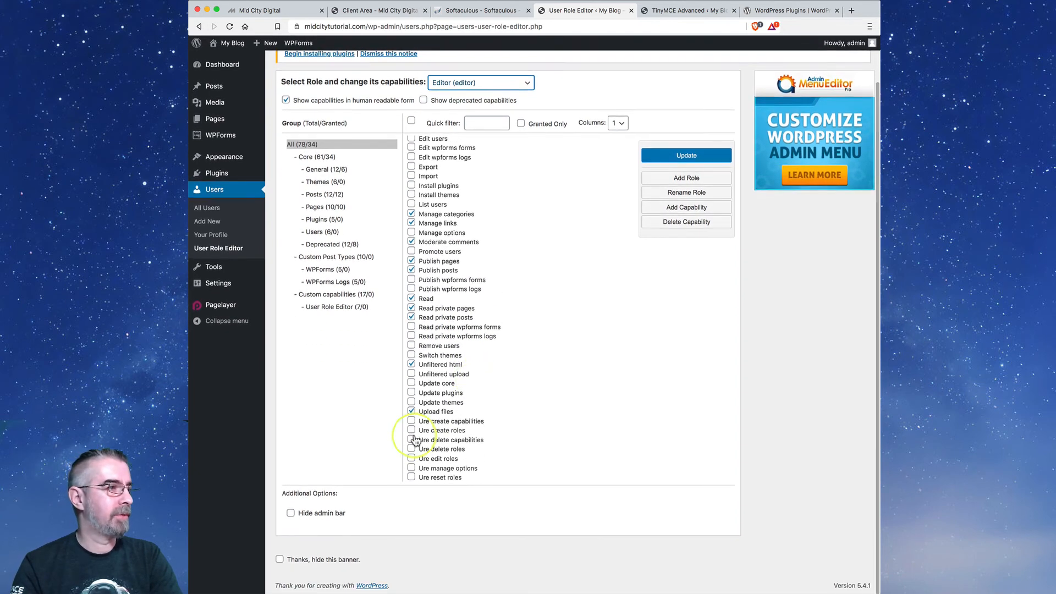
scroll(462, 379, up, 2)
Load the Contributor role and the Author role in turn and examine the capabilities granted to each.
click(495, 133)
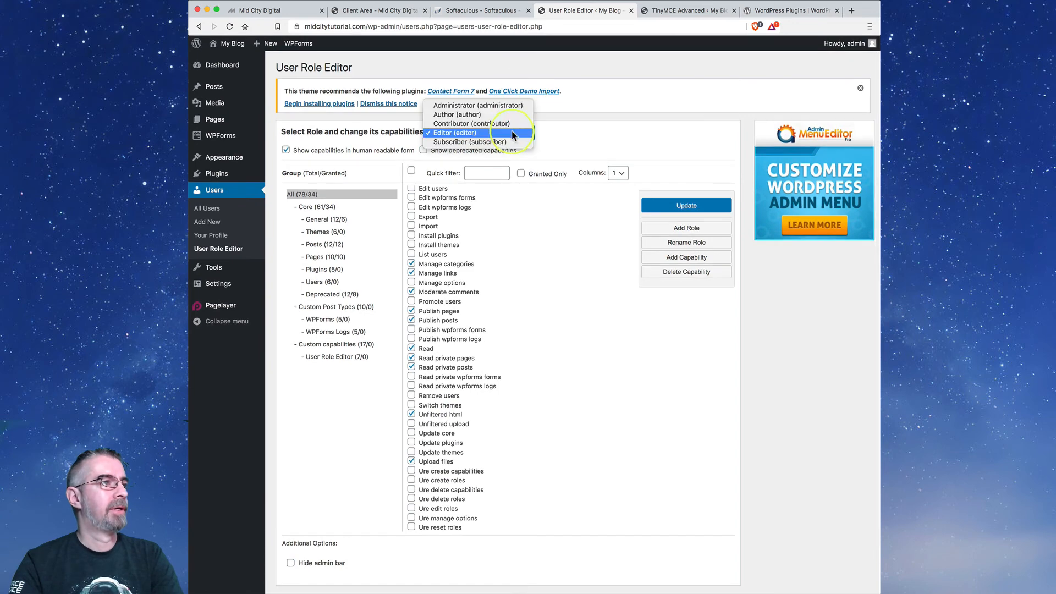
click(479, 122)
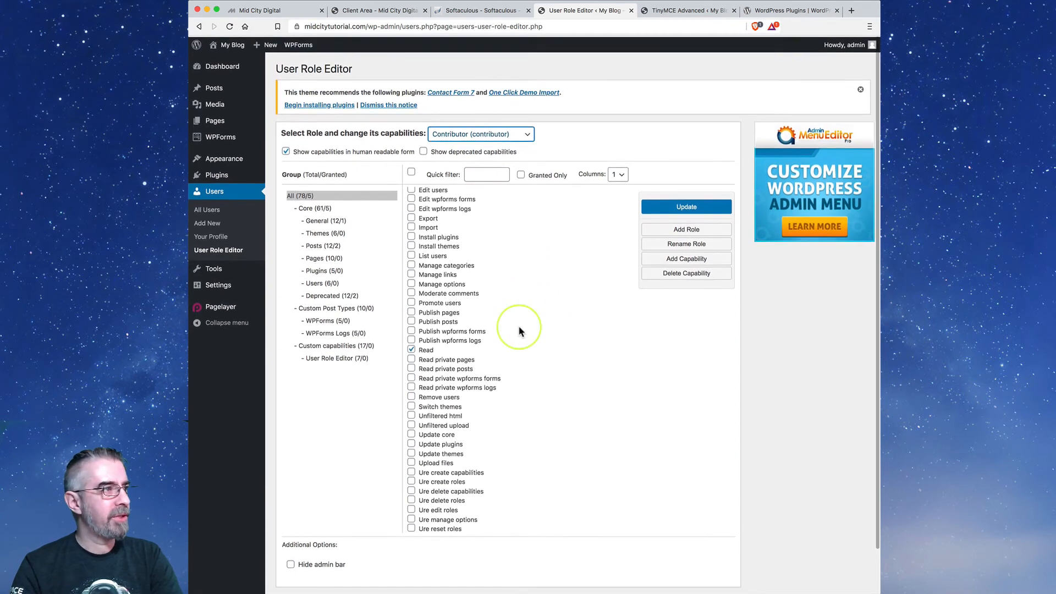
scroll(533, 319, up, 5)
scroll(517, 332, up, 4)
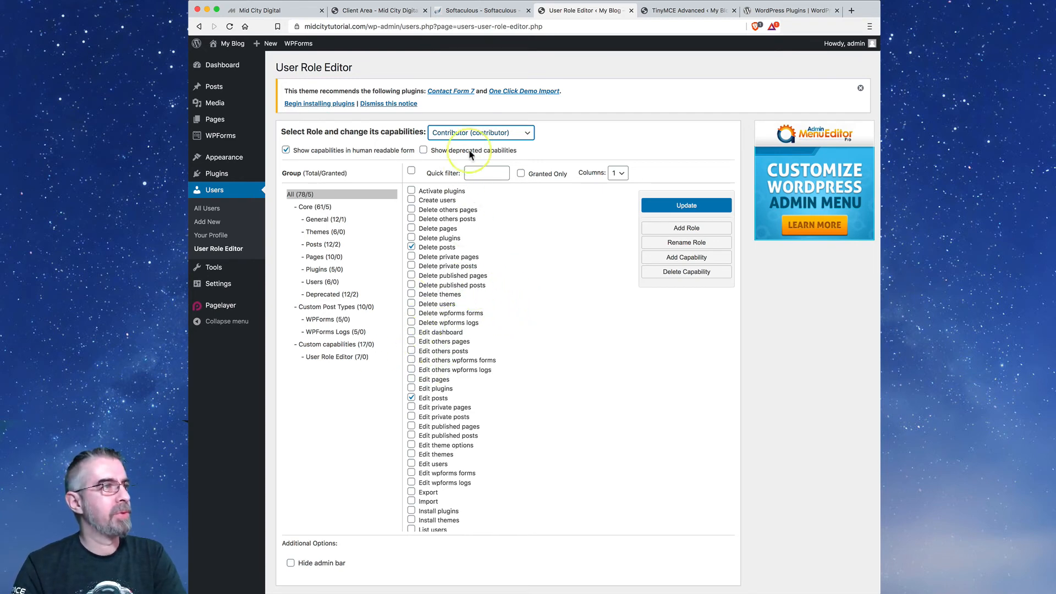
click(527, 134)
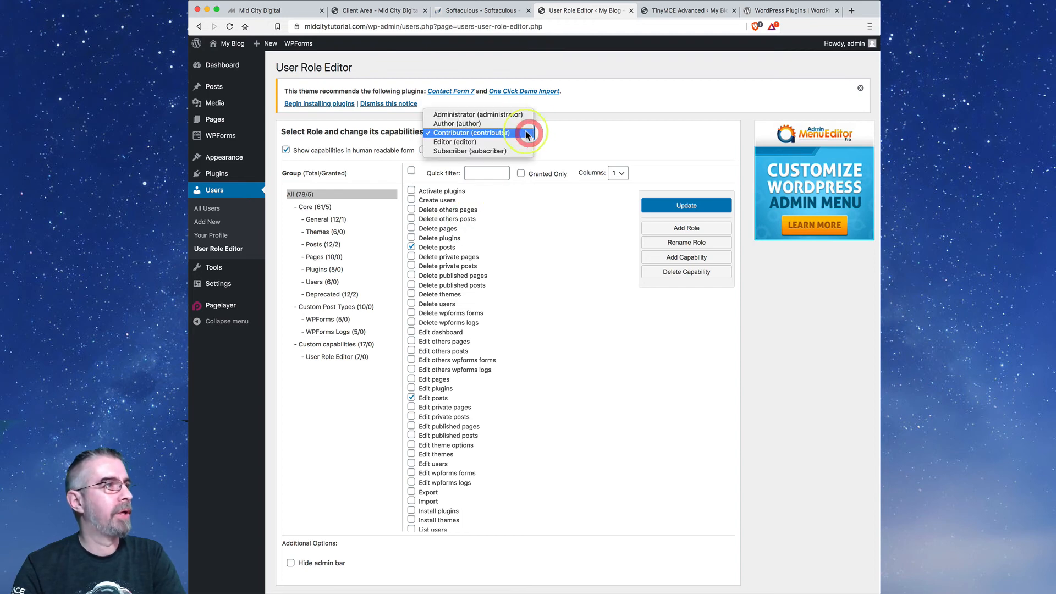
click(519, 122)
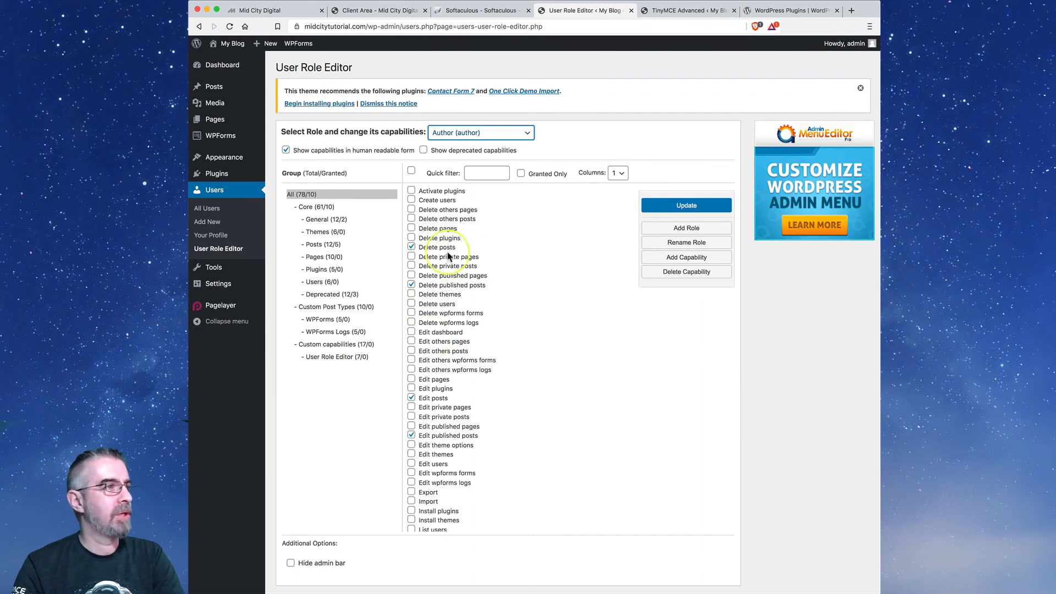
scroll(536, 367, down, 2)
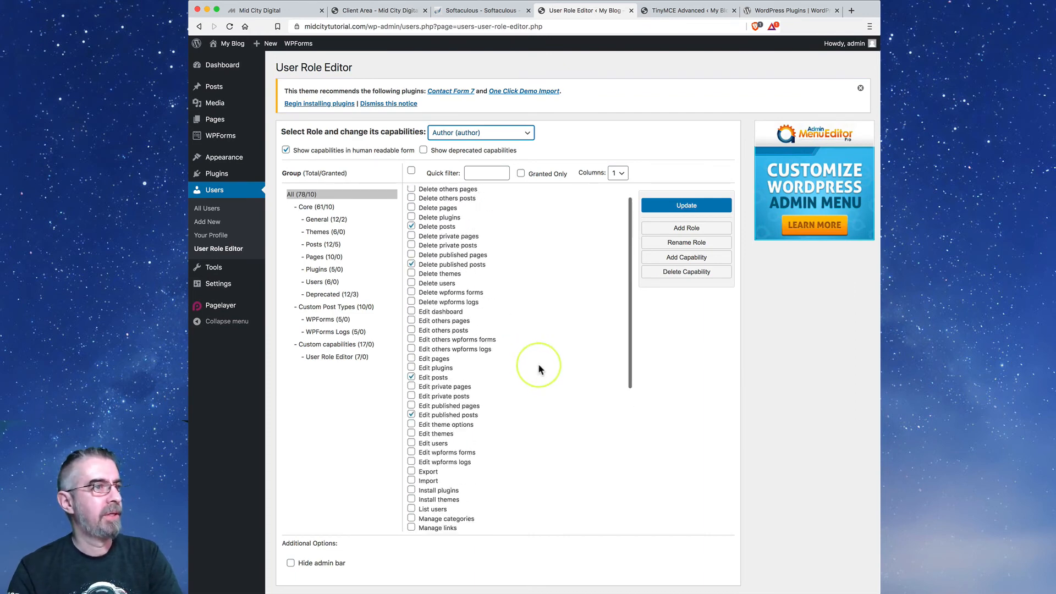
scroll(538, 369, up, 2)
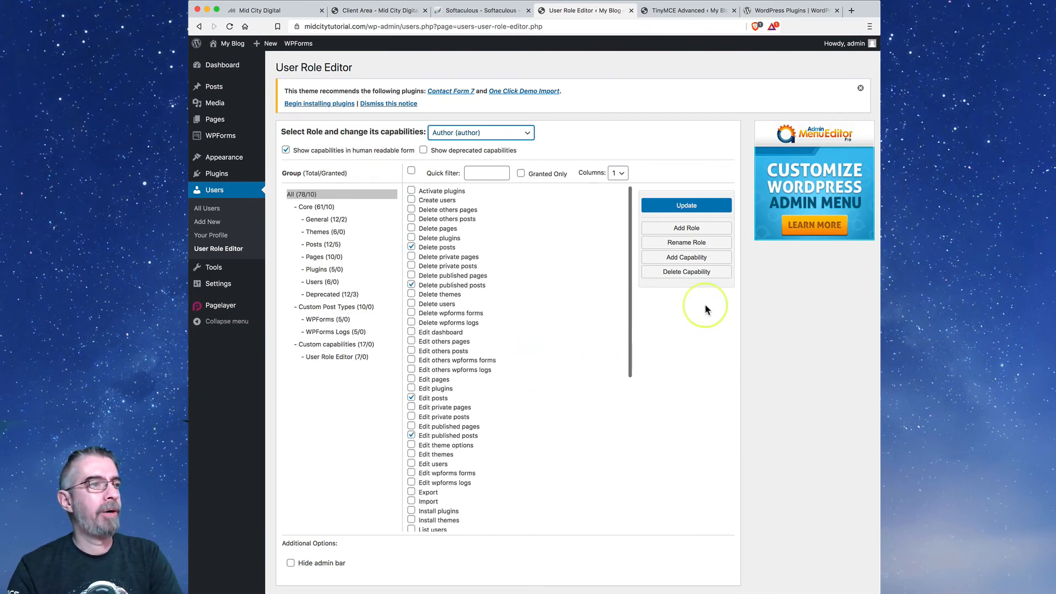
Inspect the Add New Role form and the existing roles it can copy, and cancel without adding a role.
click(695, 232)
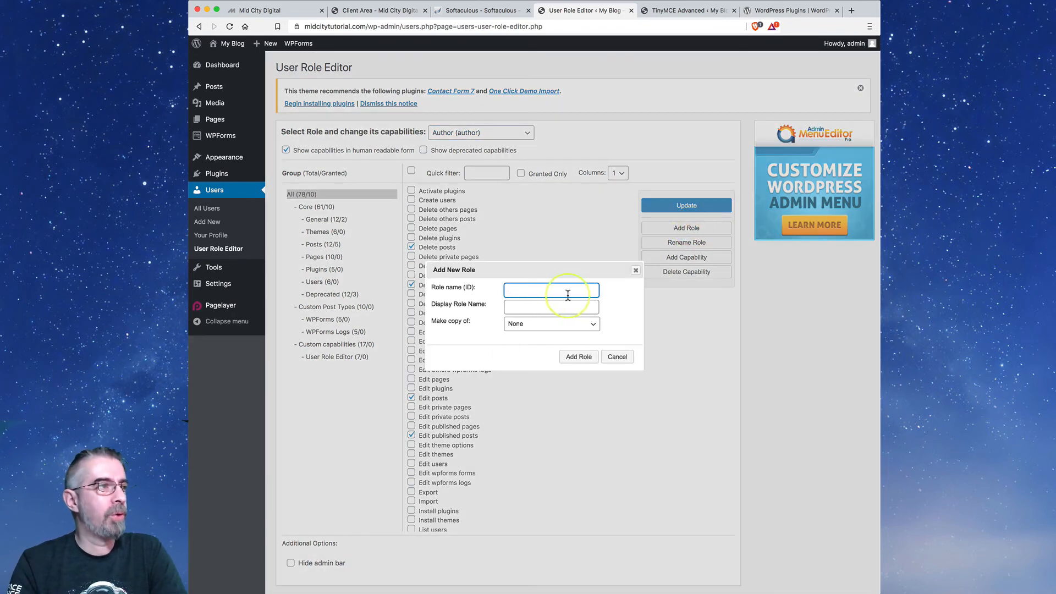
click(590, 327)
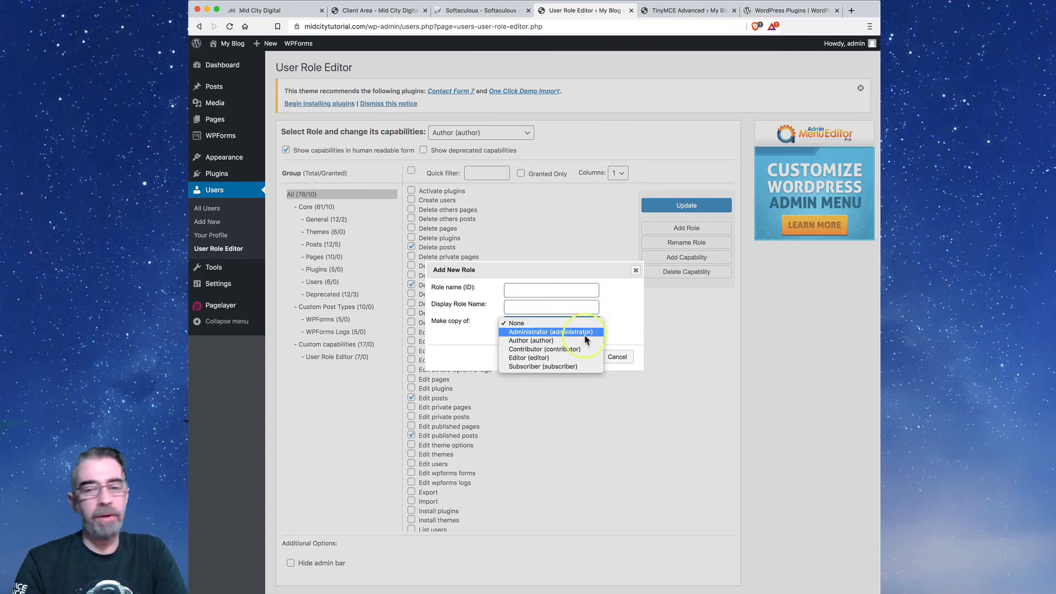
click(625, 308)
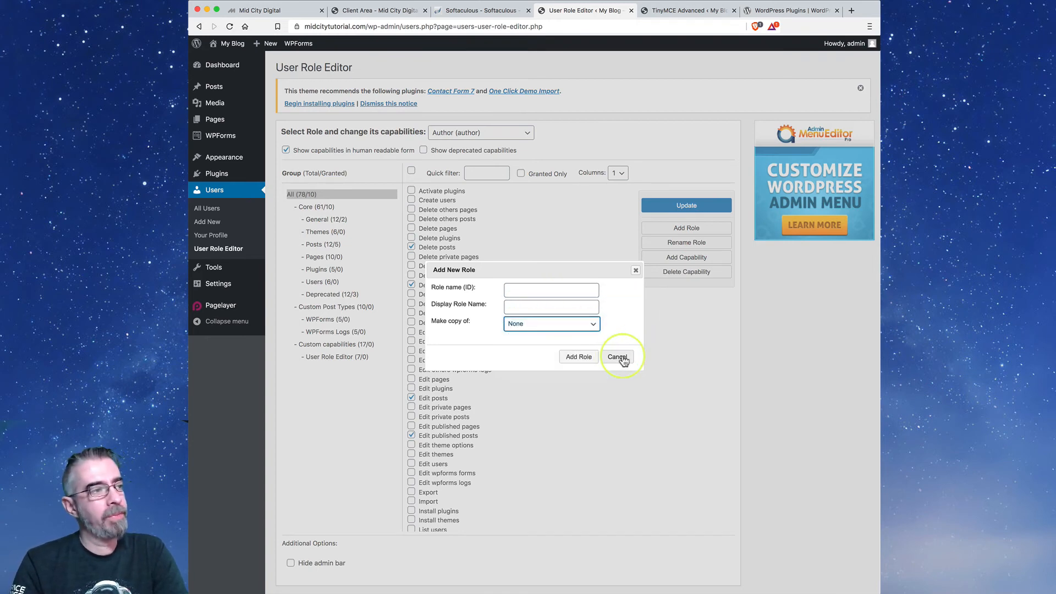
click(622, 358)
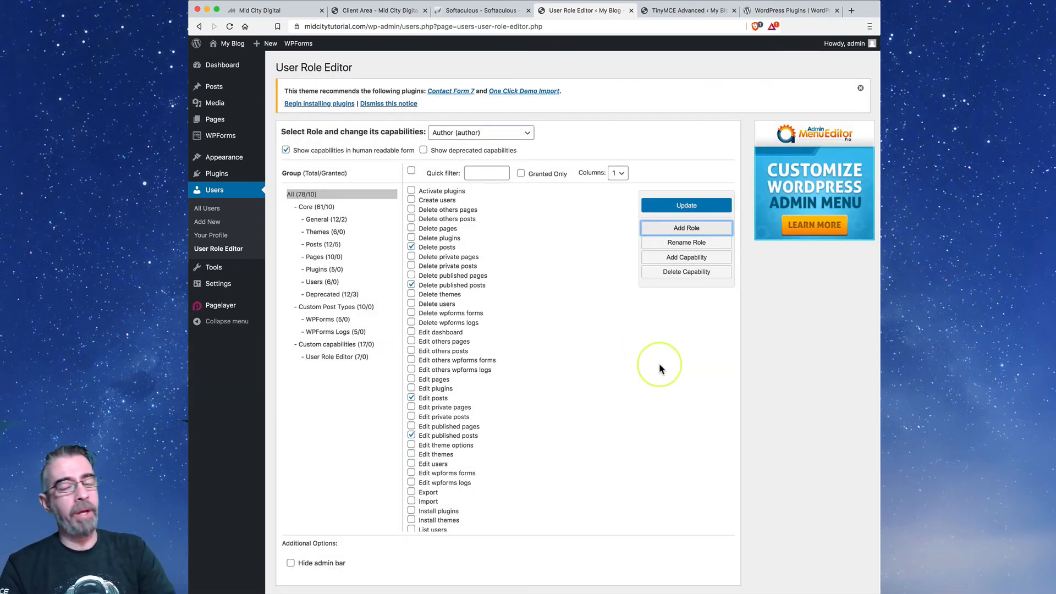
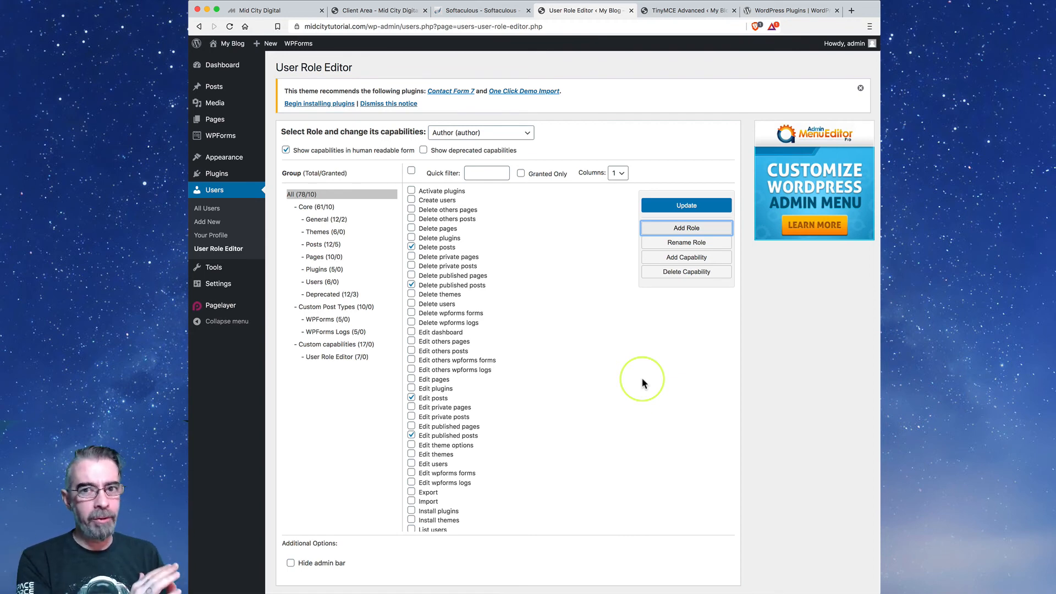
click(635, 375)
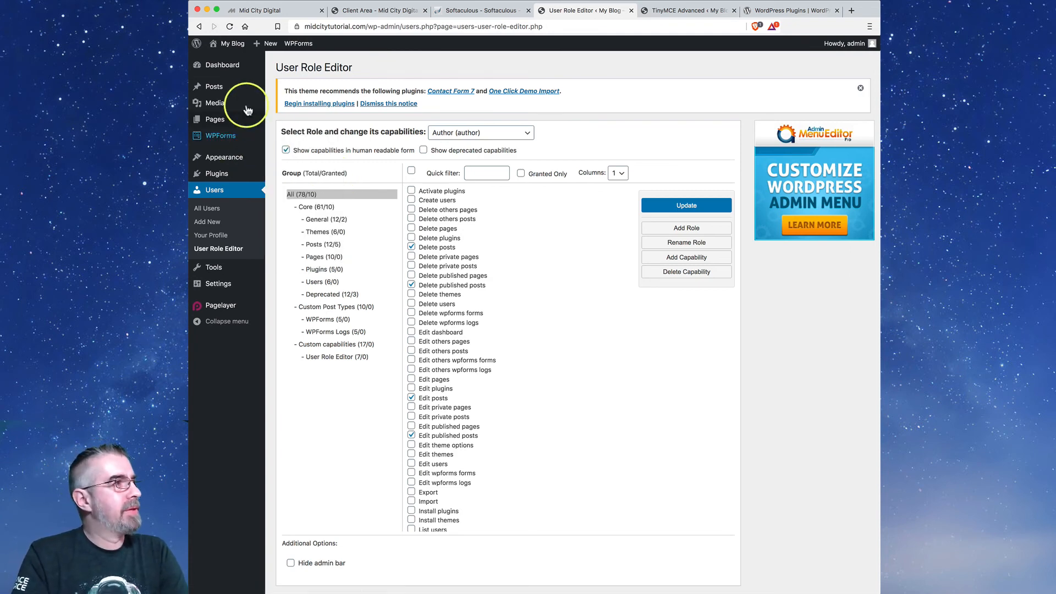
Open the Plugin Editor and acknowledge the warning about editing plugin files directly.
mouse_move(223, 172)
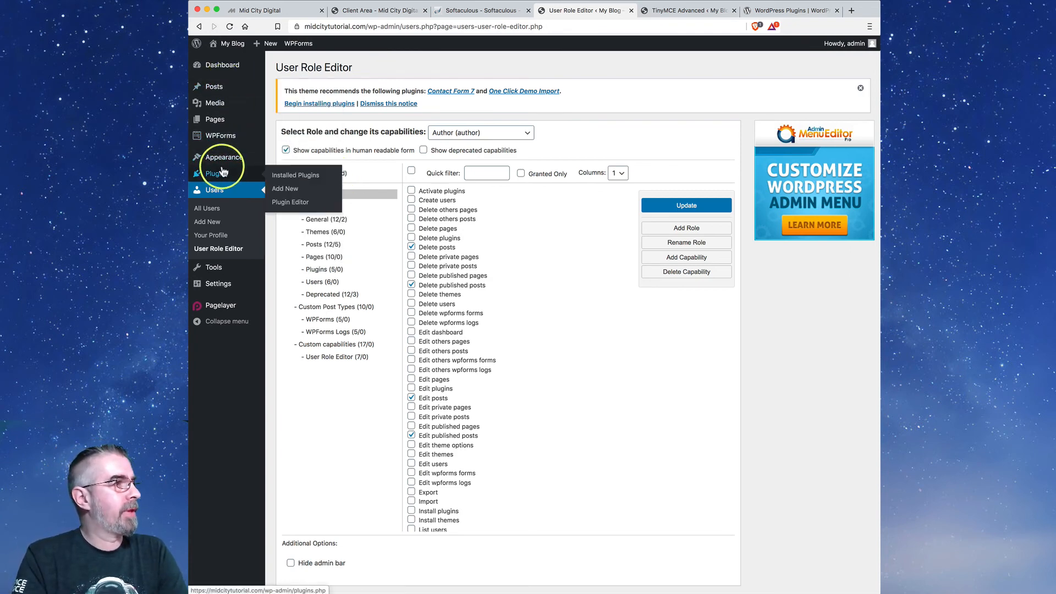
click(290, 203)
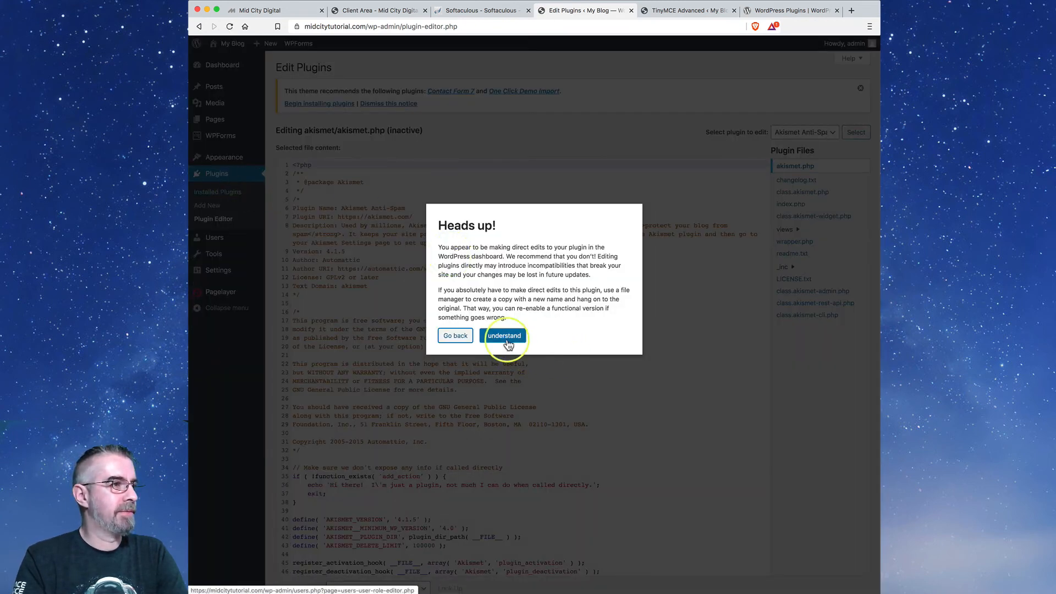
click(499, 338)
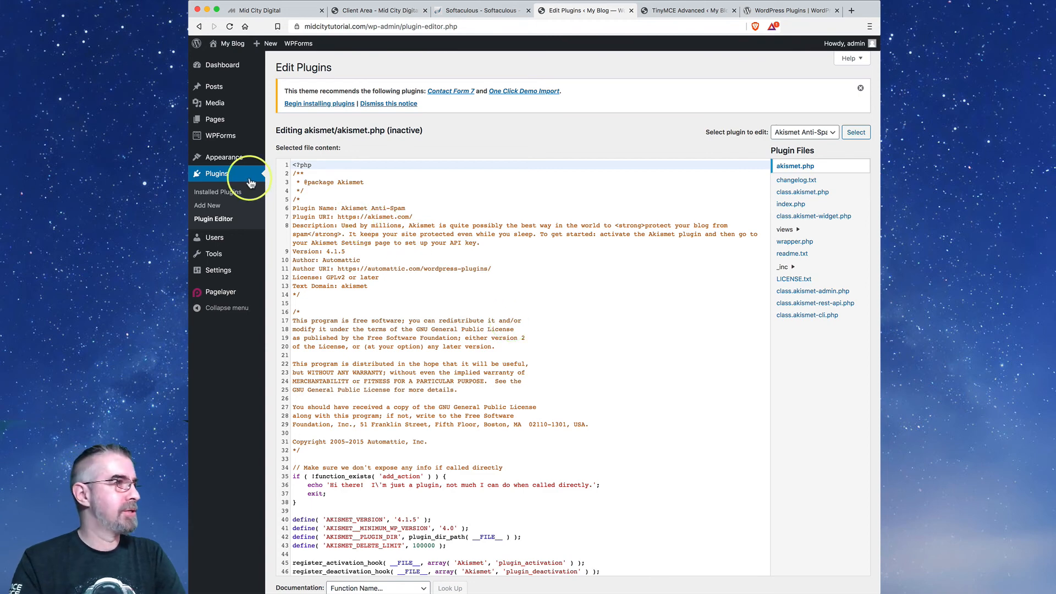
Open the Add Plugins page and look at the earlier plugin search terms.
click(215, 206)
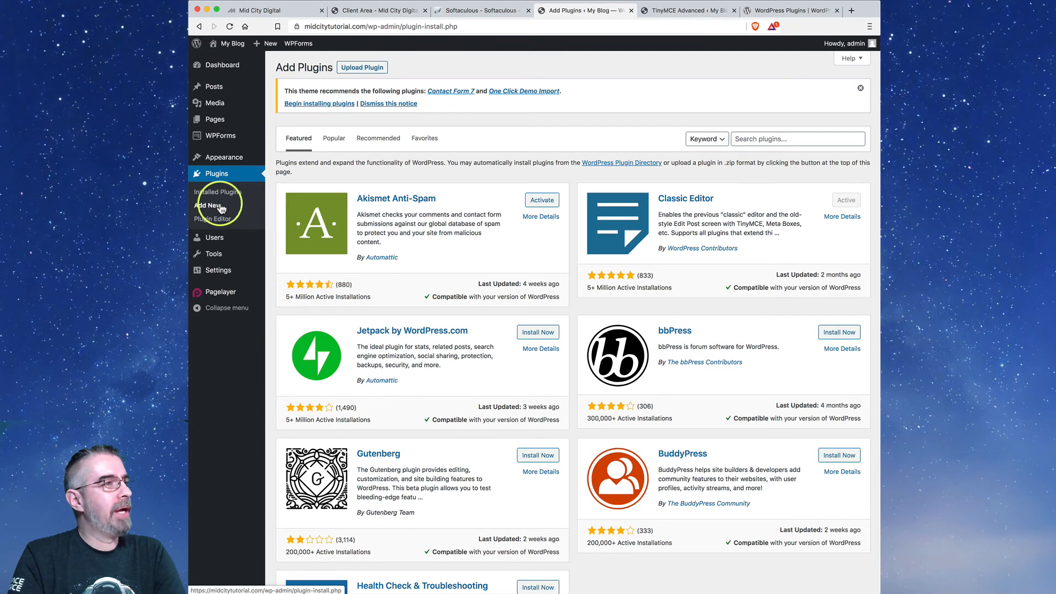
click(781, 140)
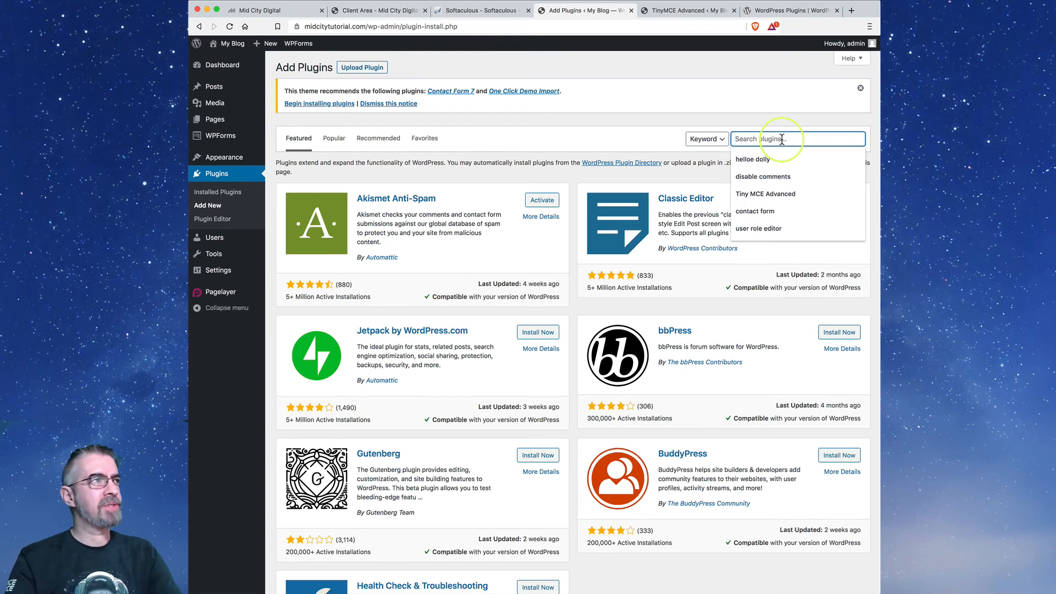
click(558, 66)
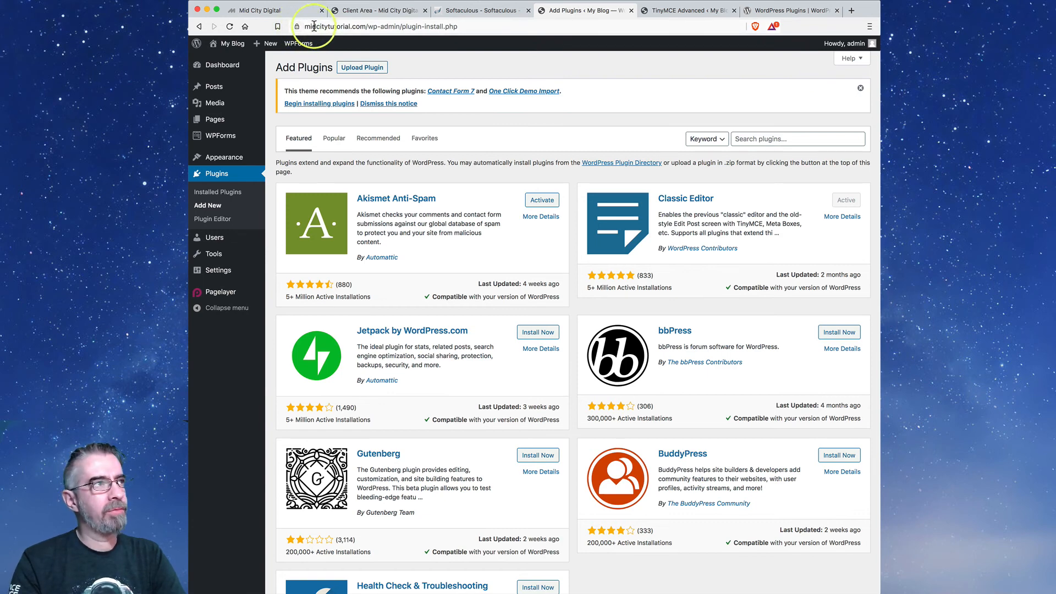
Visit the blog's front end from the TinyMCE Advanced settings page and check the site address for https.
click(683, 16)
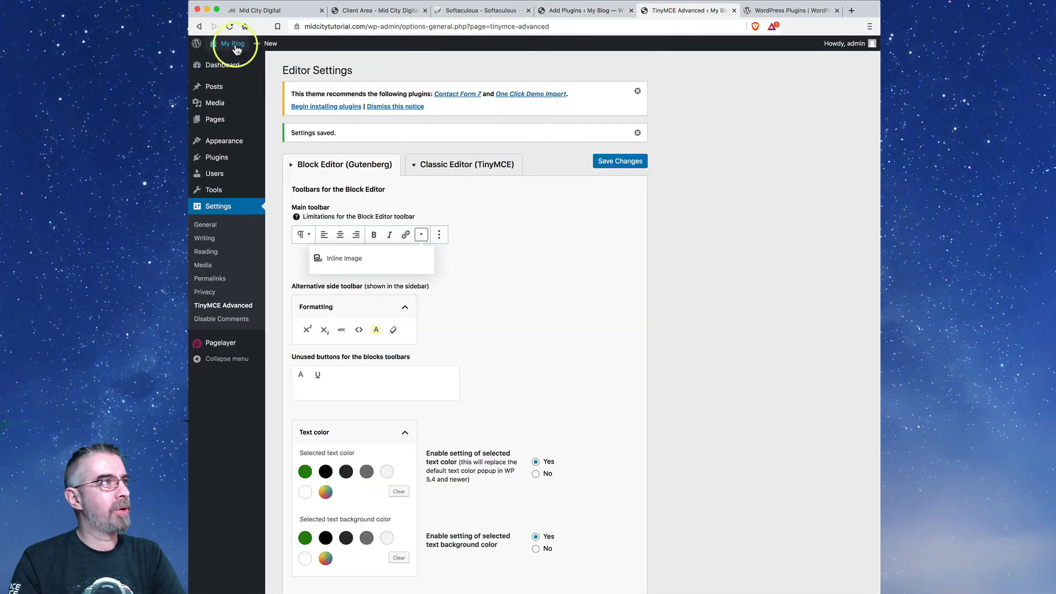
click(236, 49)
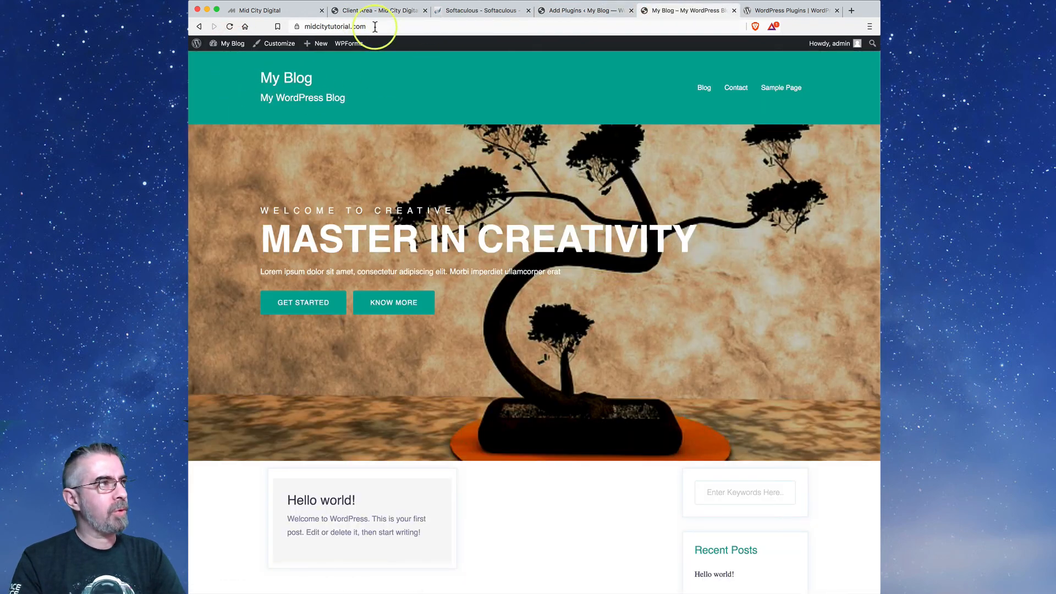
click(374, 26)
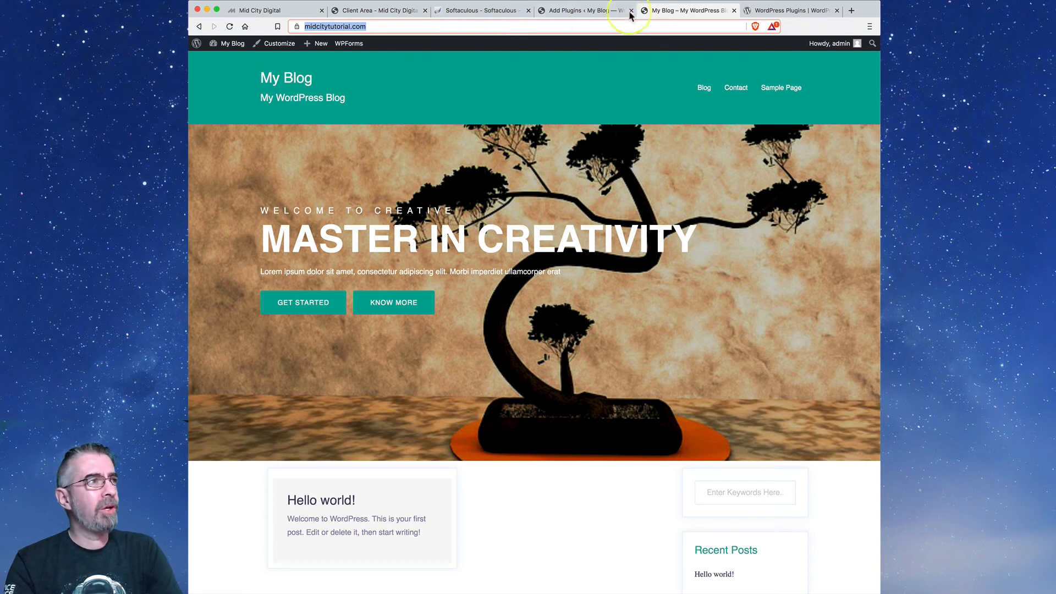
Return to the Add Plugins page and search for "really simple ssl".
click(592, 14)
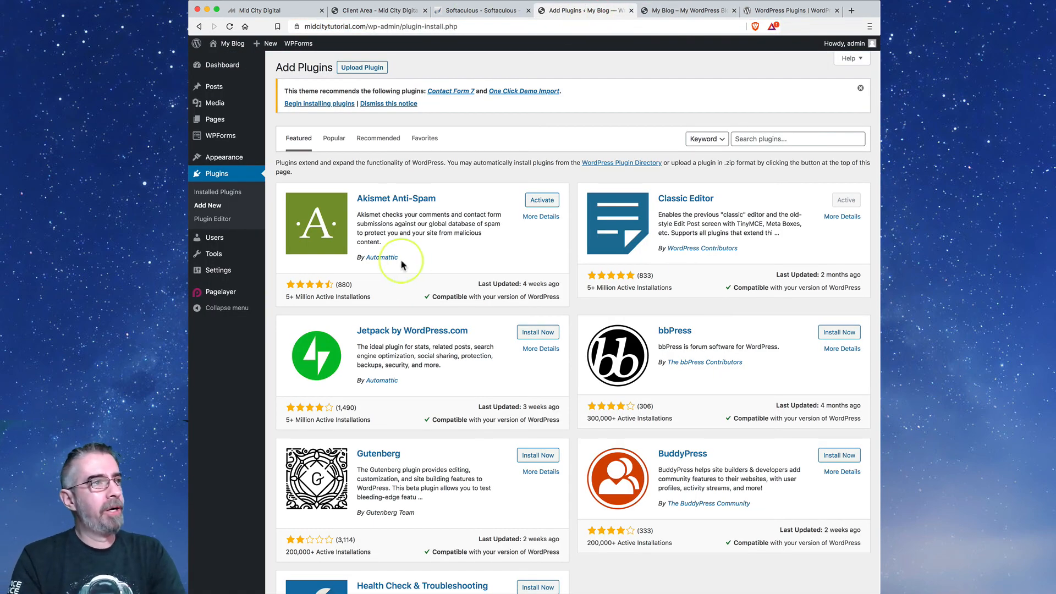
click(776, 140)
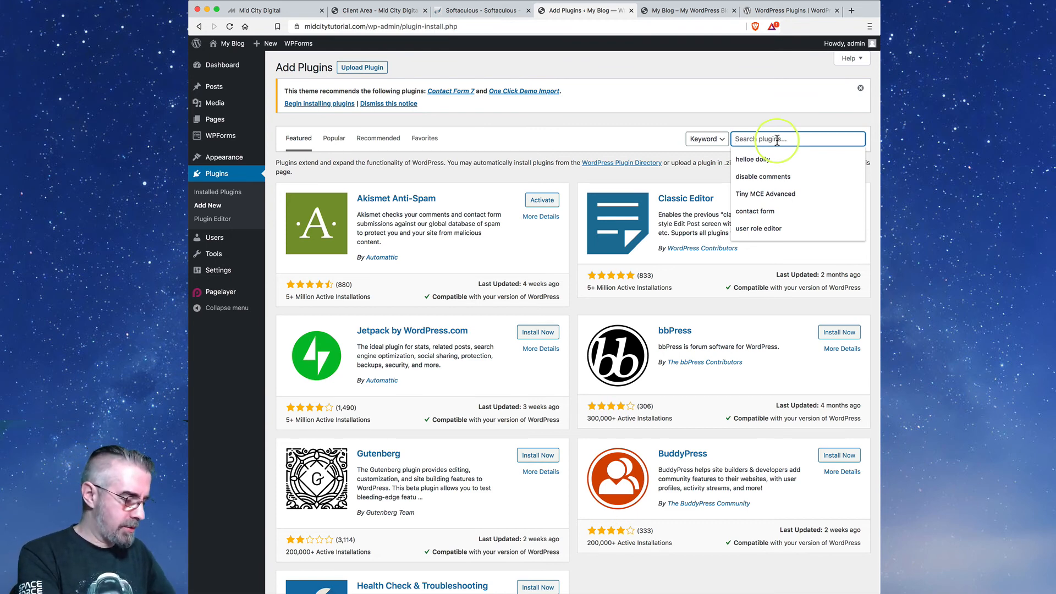
text(really si)
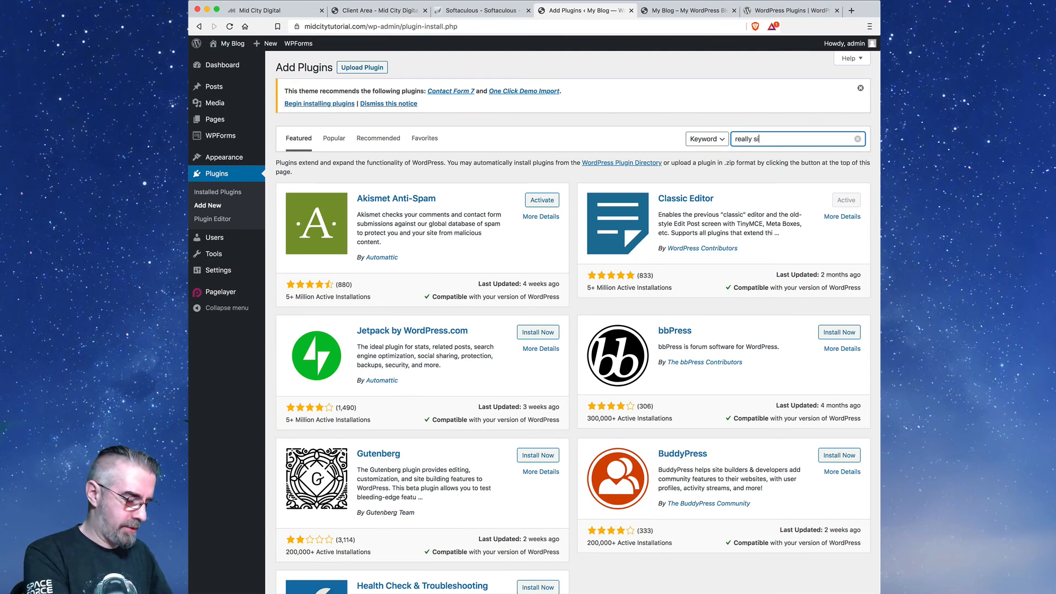
text(mple ssl)
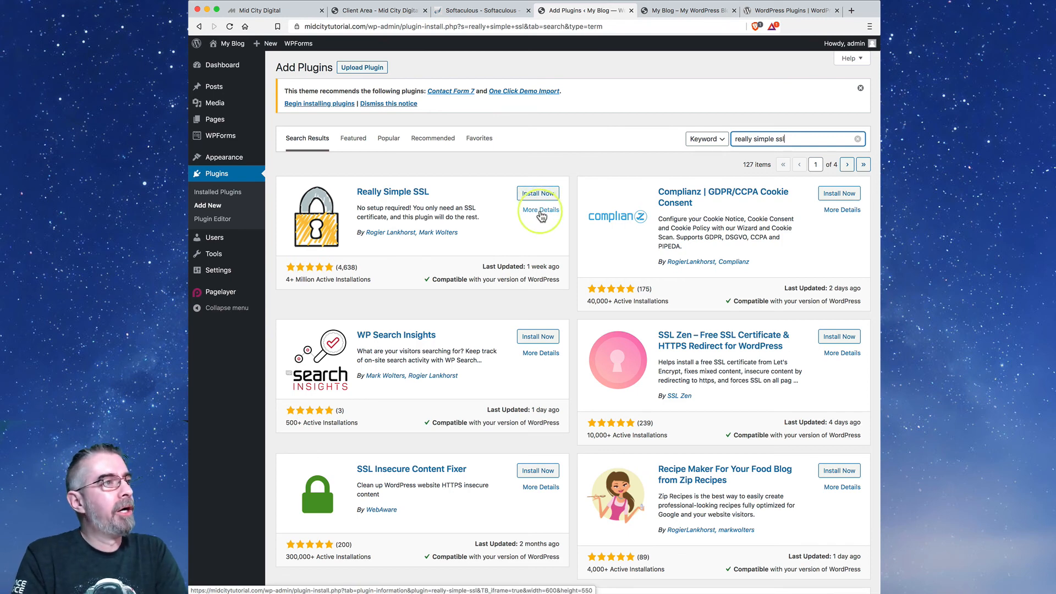
Show the details of the Really Simple SSL plugin and look through its reviews and screenshots.
click(540, 210)
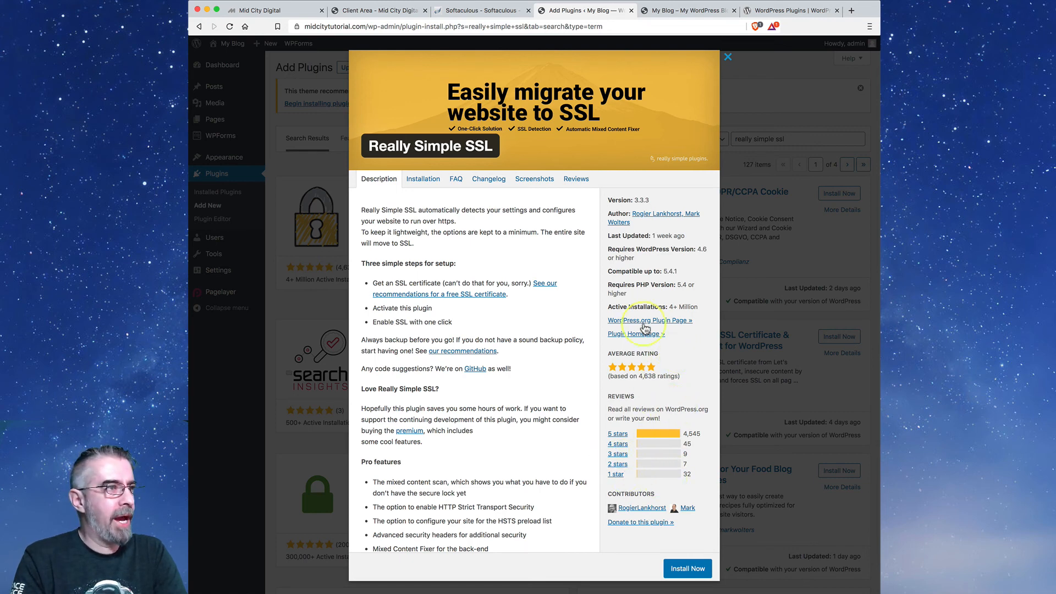
click(576, 180)
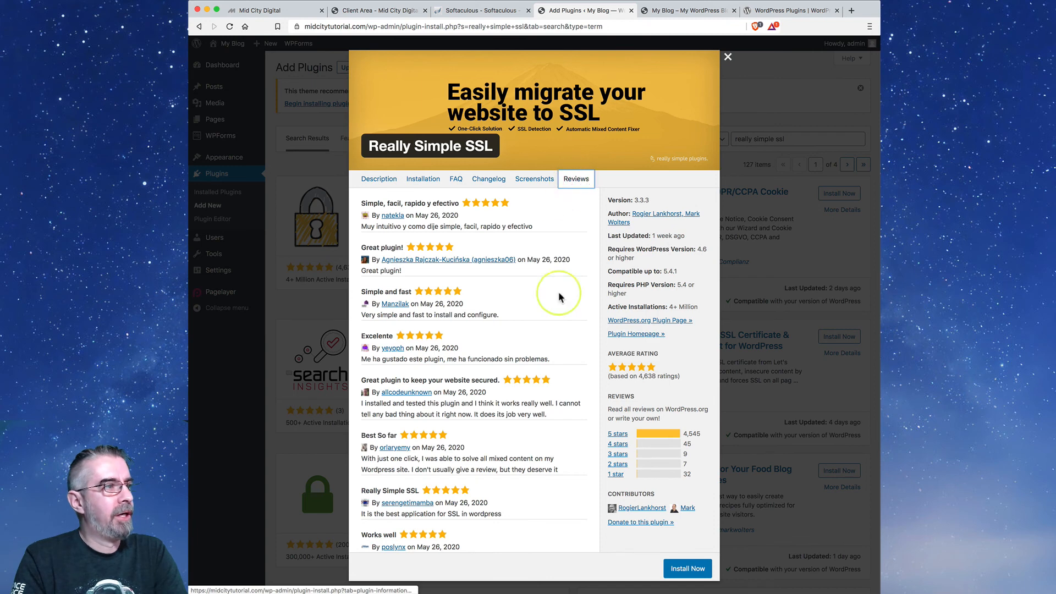
click(539, 186)
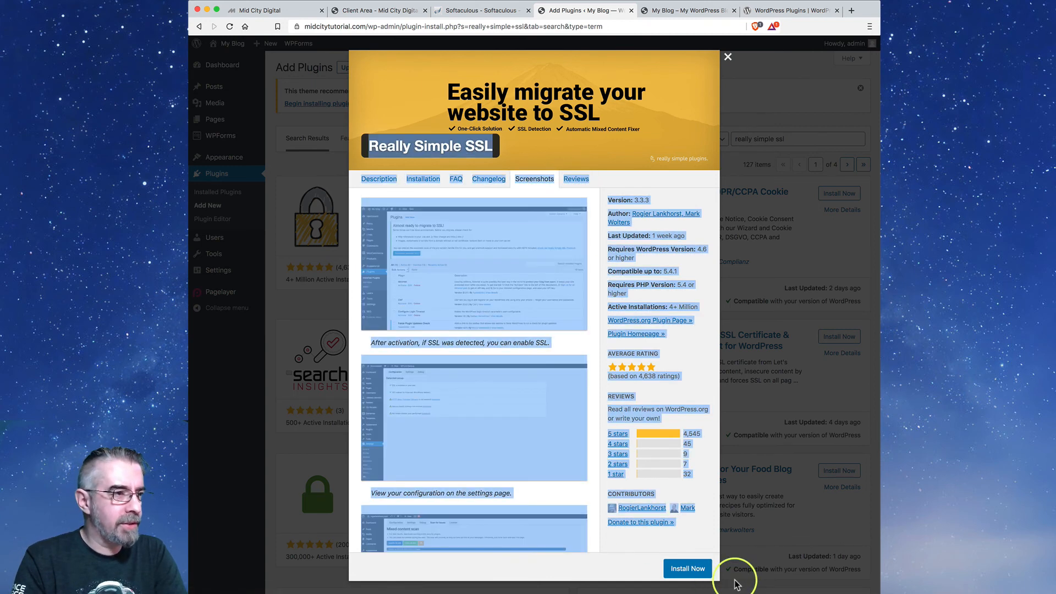
click(627, 543)
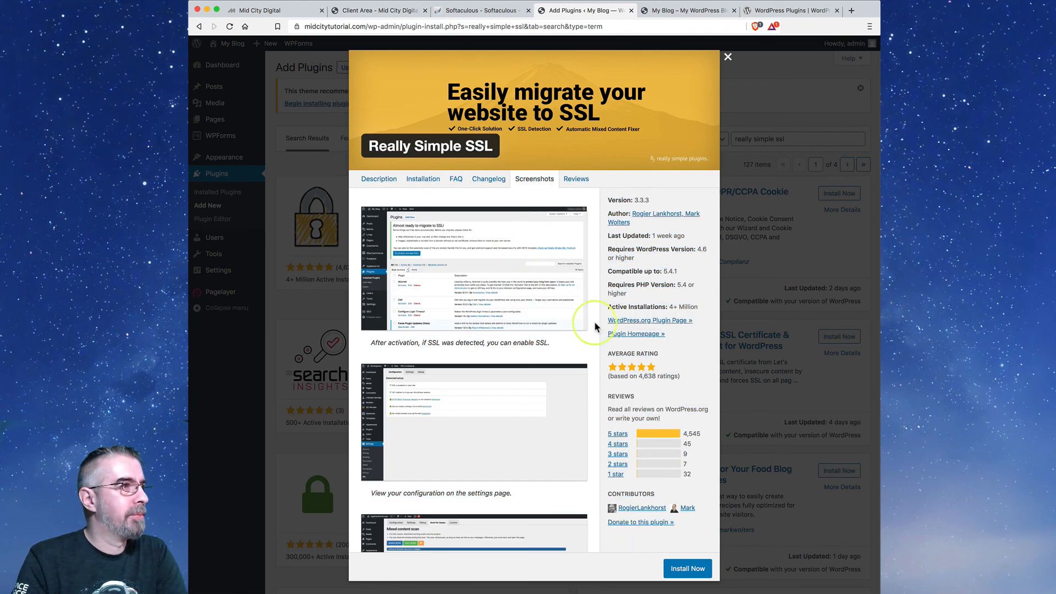
scroll(508, 298, down, 3)
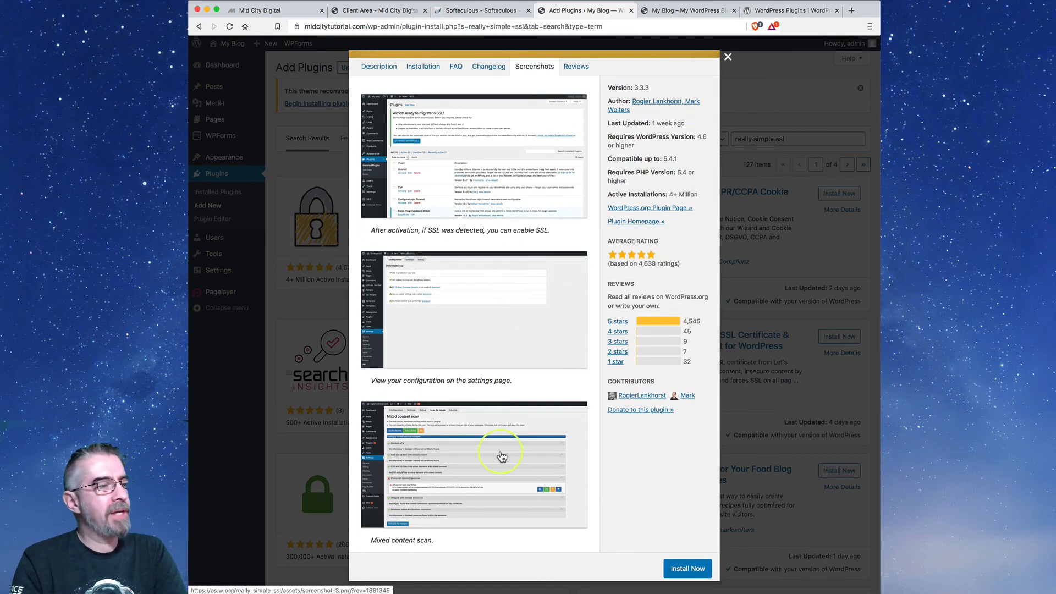
scroll(502, 456, up, 4)
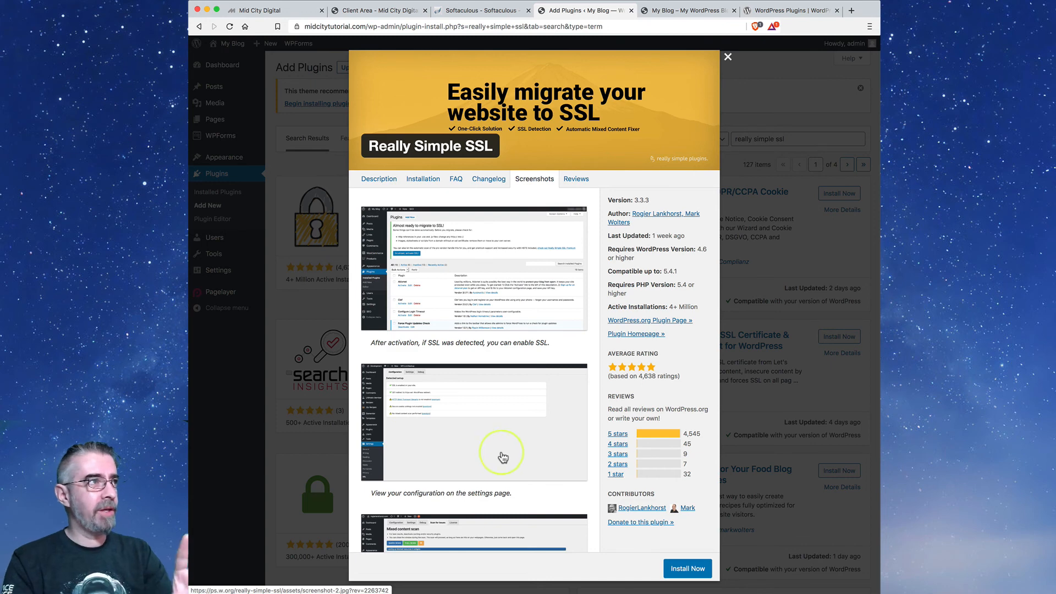
Read the Really Simple SSL description with its setup steps and pro features, and close the plugin details.
click(380, 179)
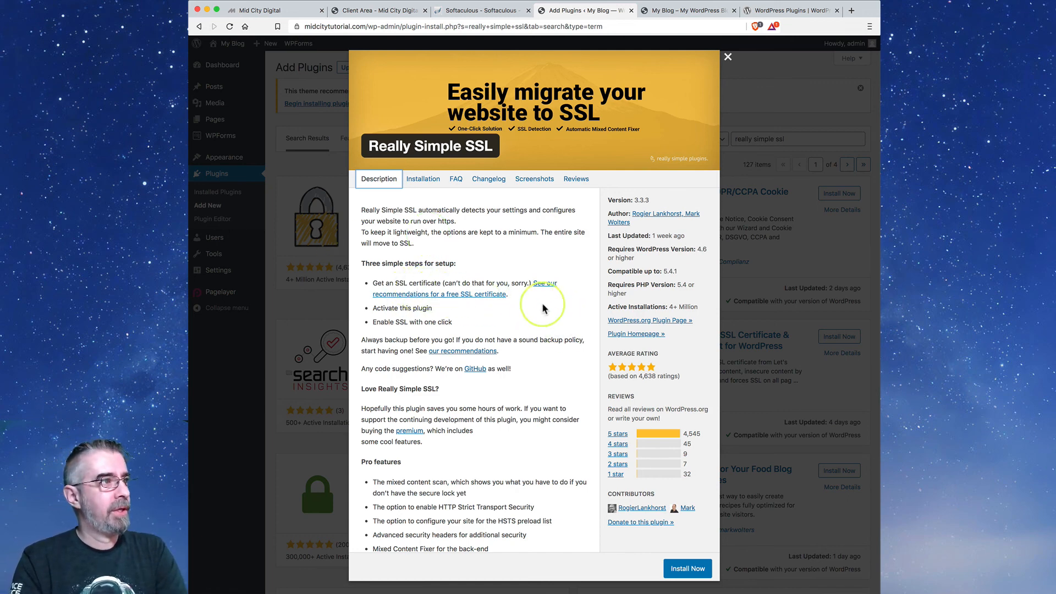
scroll(541, 306, down, 2)
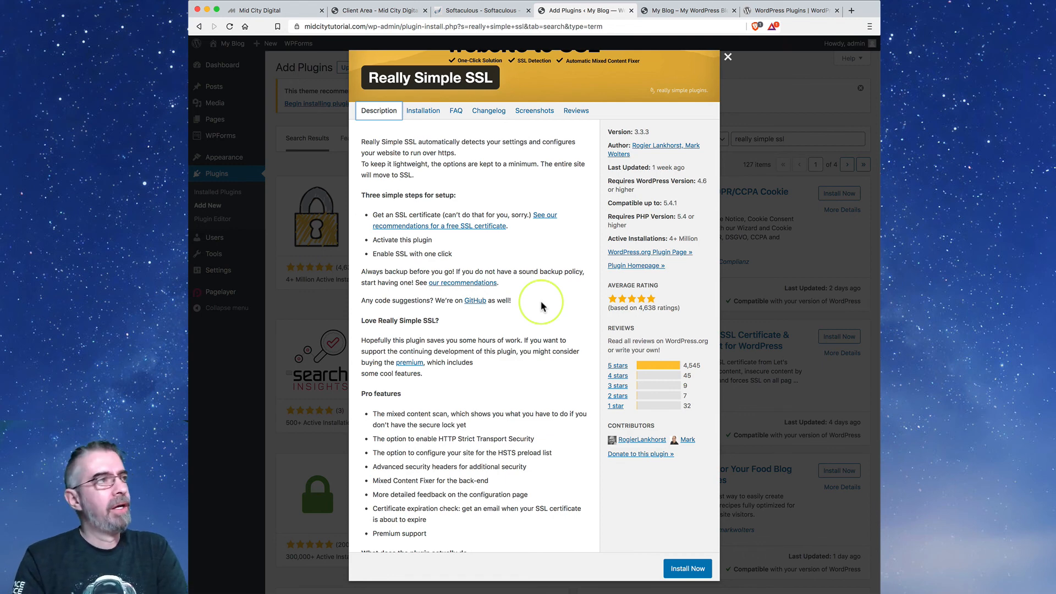
scroll(541, 304, up, 2)
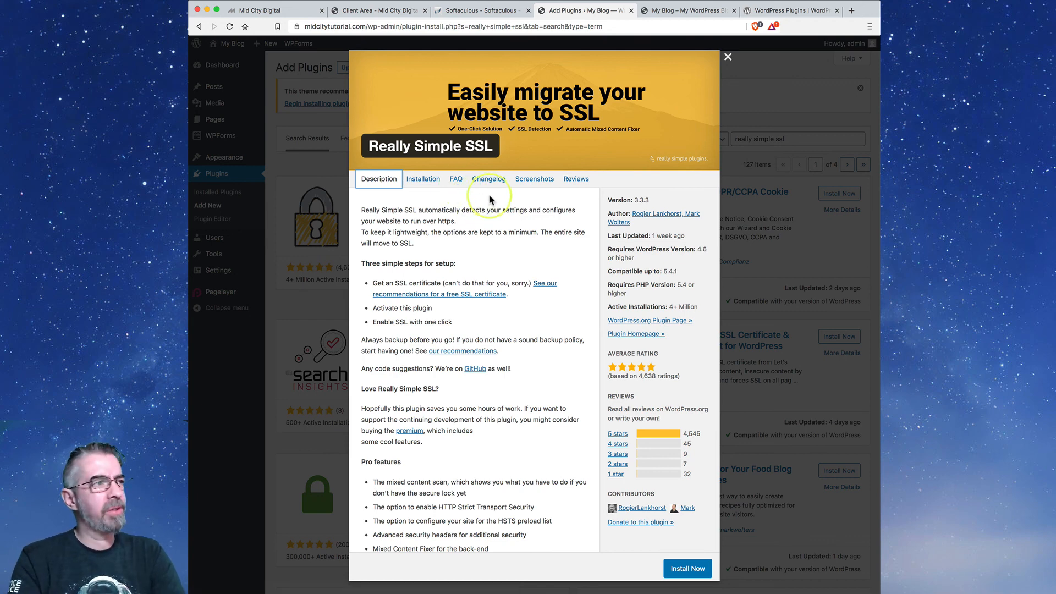
click(576, 180)
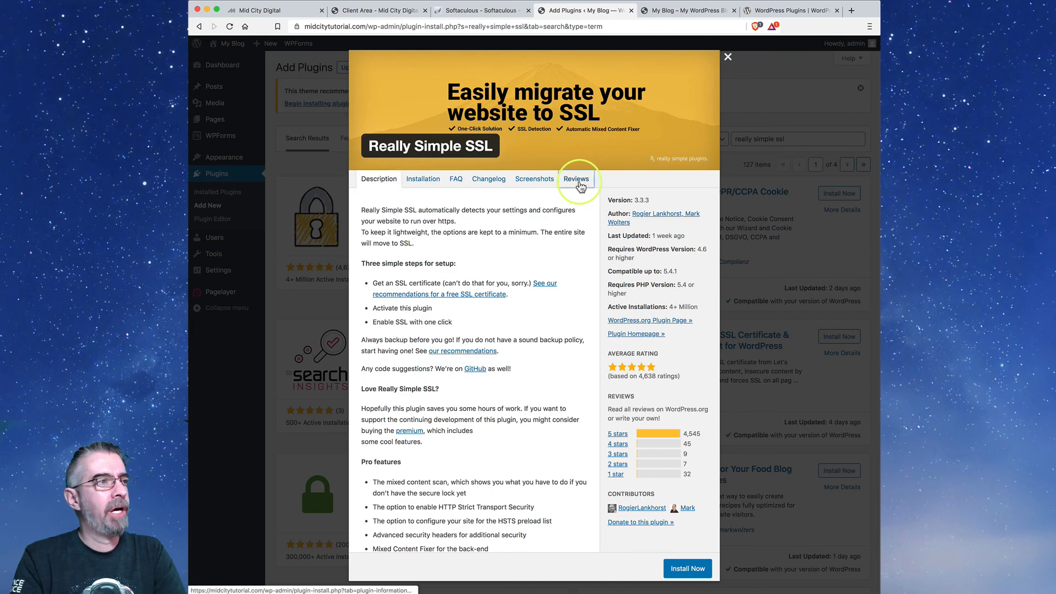
click(728, 59)
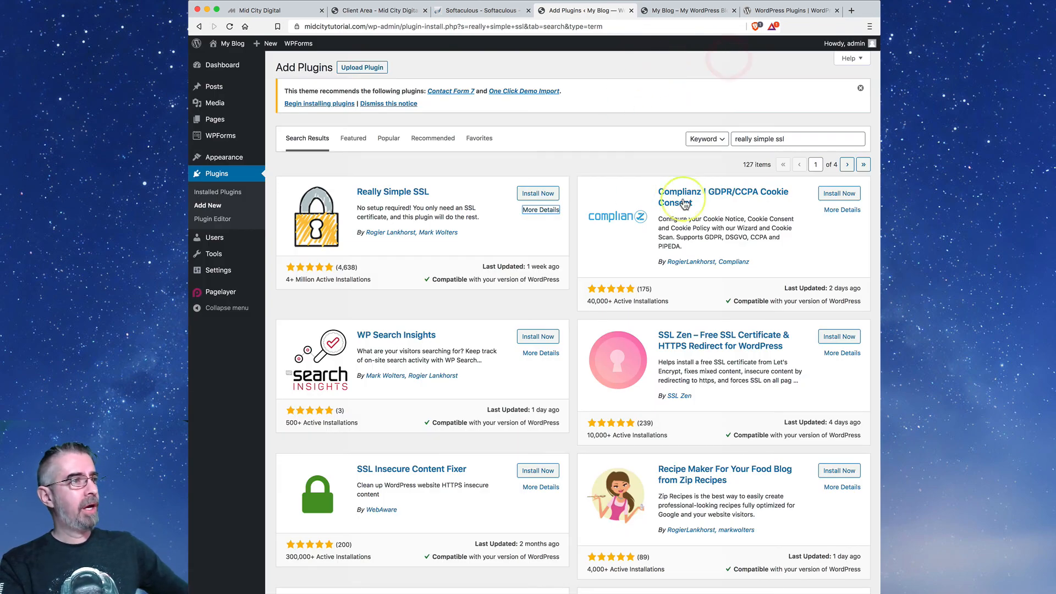